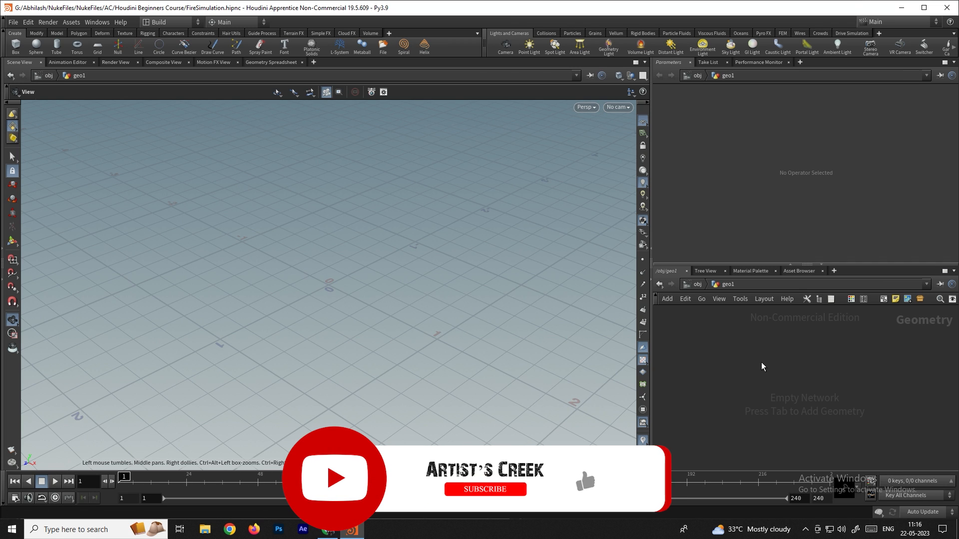
Add a Sphere node to the empty geometry network.
key("Tab")
type("sphe")
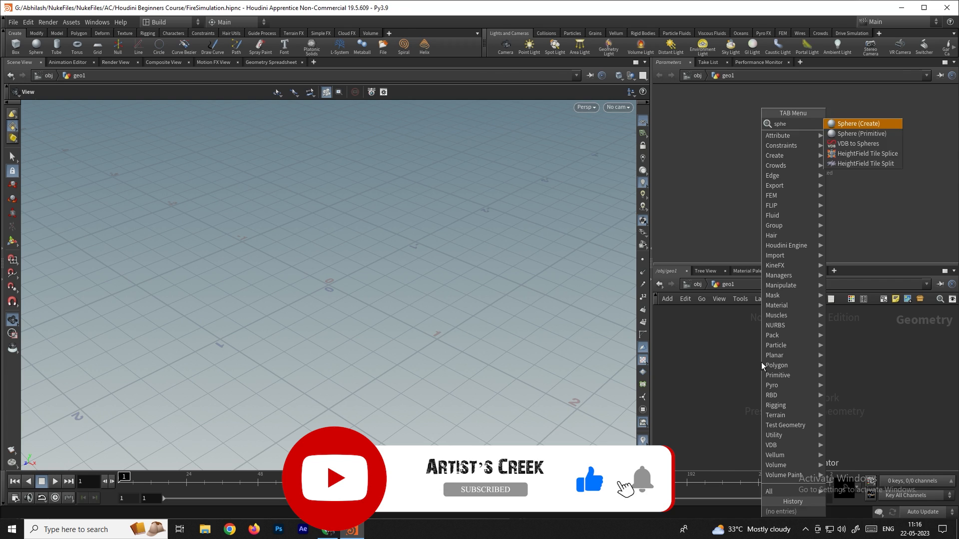
key("Return")
left_click(761, 362)
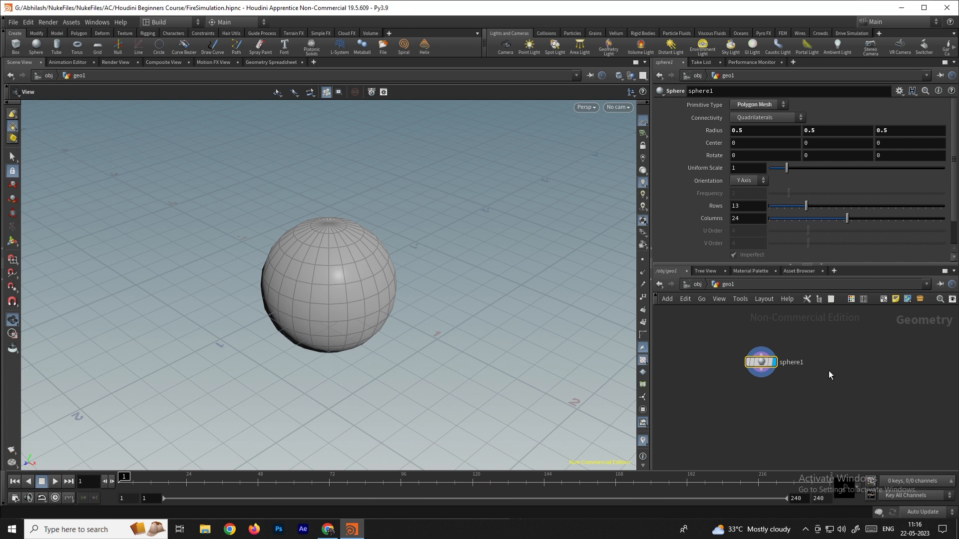
Add a Pyro Source node below the sphere, connect the sphere to its first input and display it.
key("Tab")
type("p")
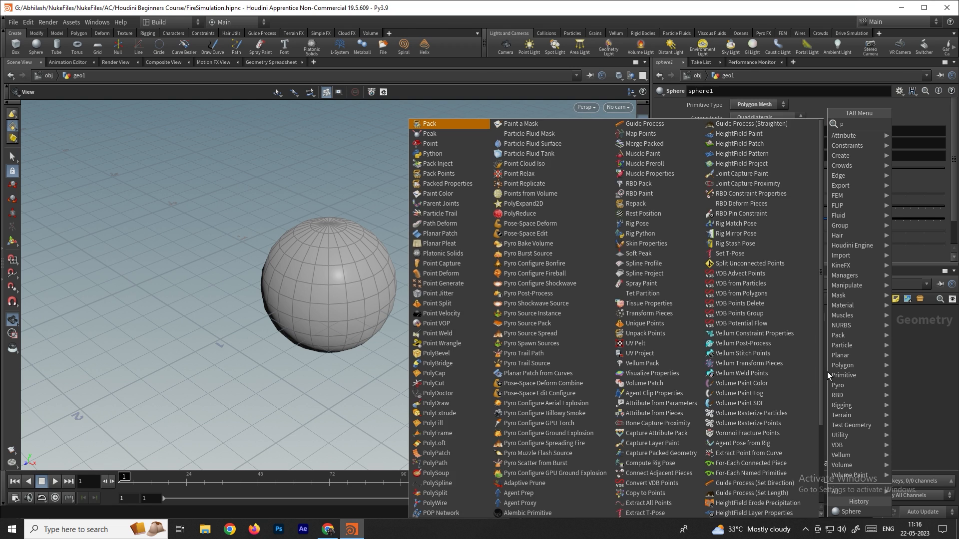
type("yros")
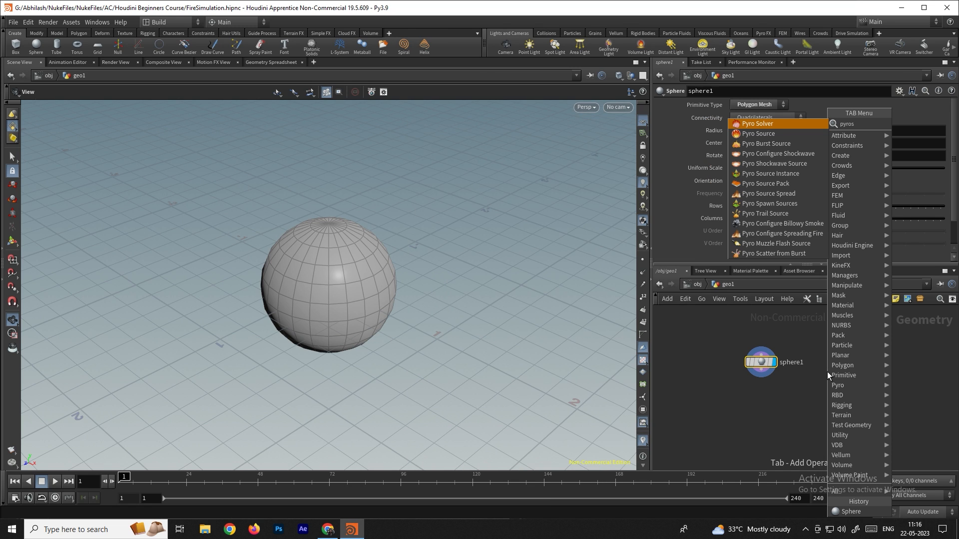
key("Return")
left_click(765, 406)
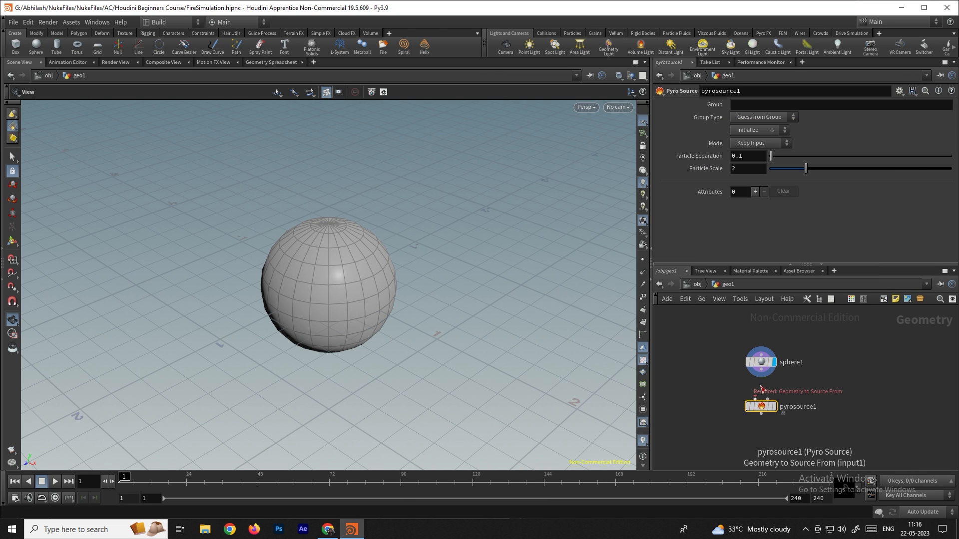
mouse_move(776, 409)
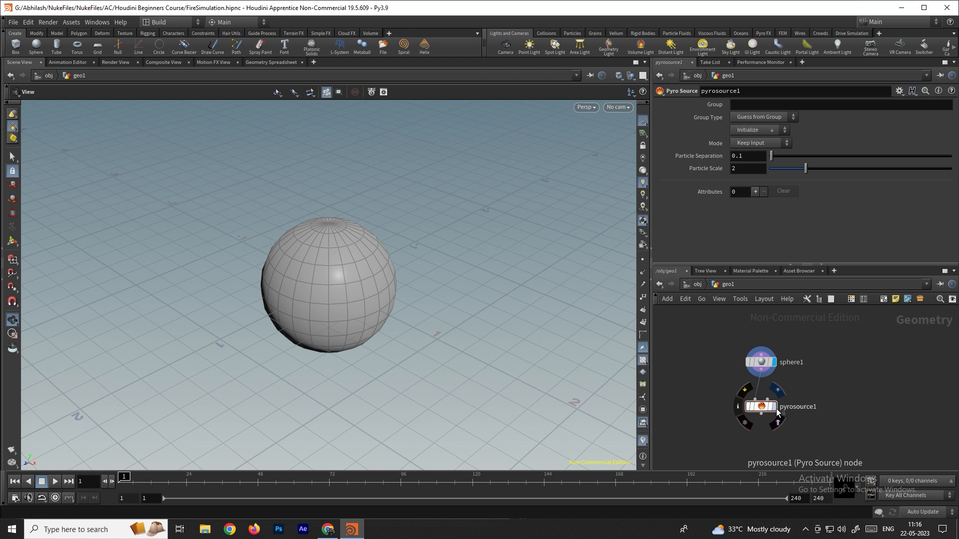
key("r")
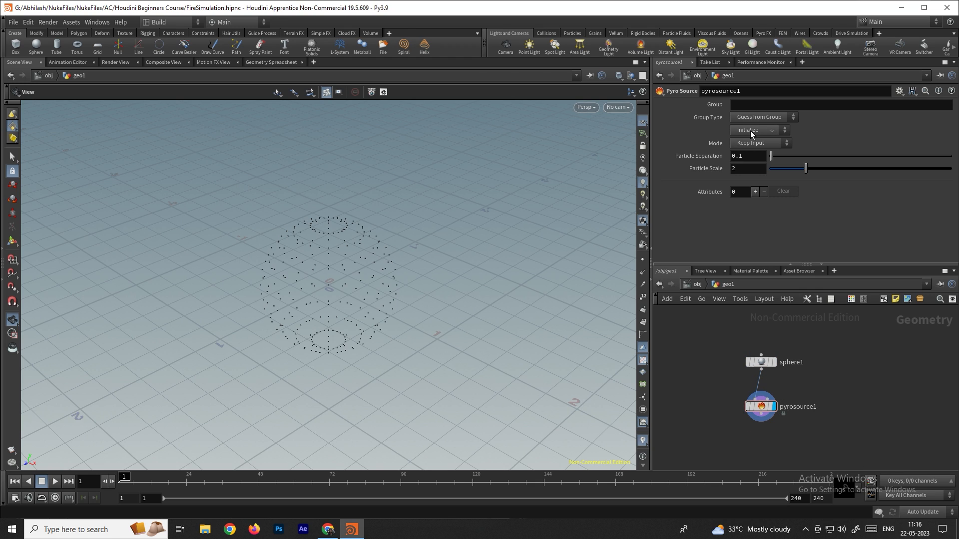
Initialize the Pyro Source node with the Source Burn preset.
left_click(752, 131)
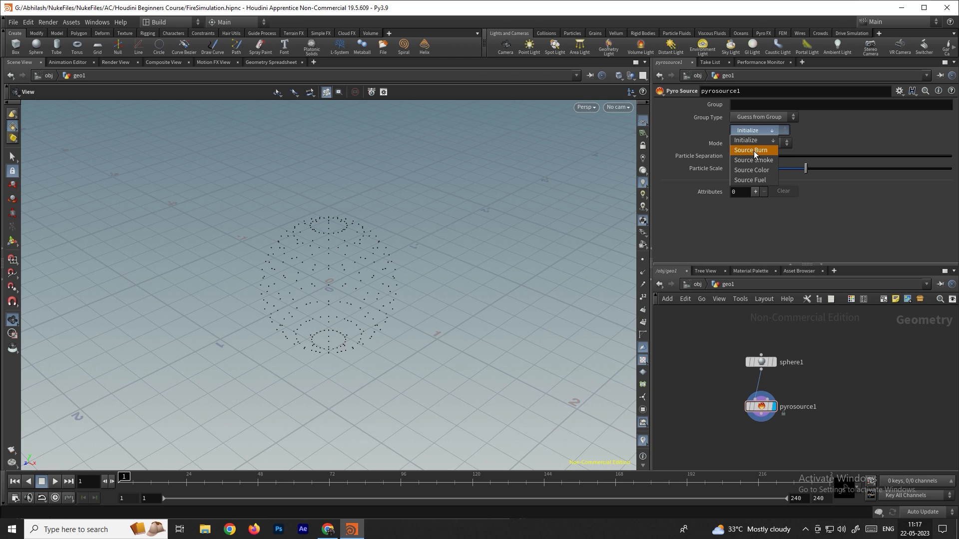
left_click(754, 151)
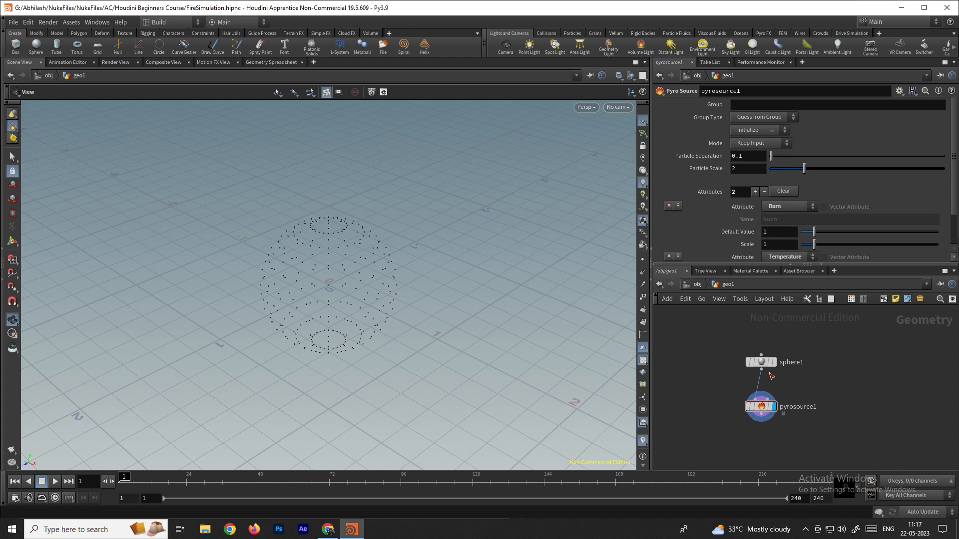
scroll(711, 207, "down", 2)
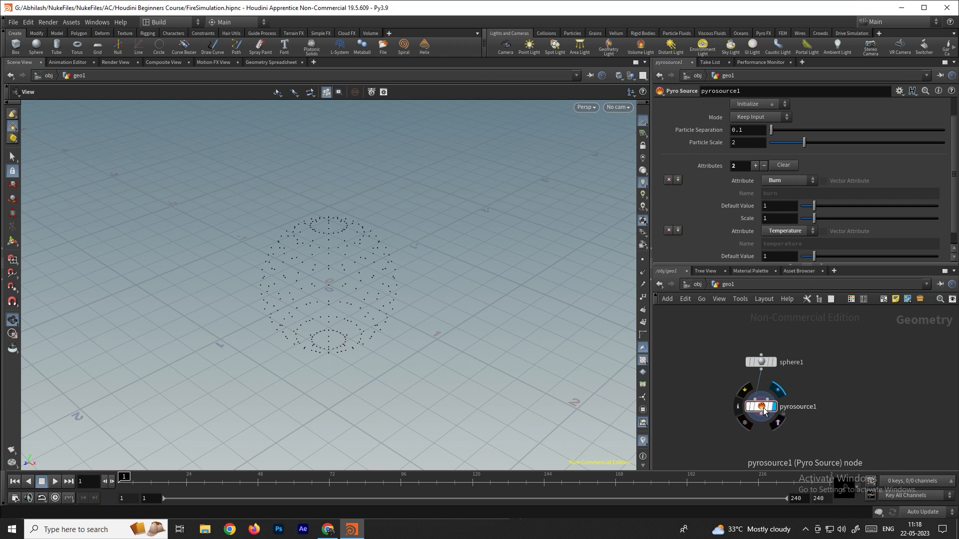
Add a Volume Rasterize Attributes node below the Pyro Source node.
key("Tab")
type("volume")
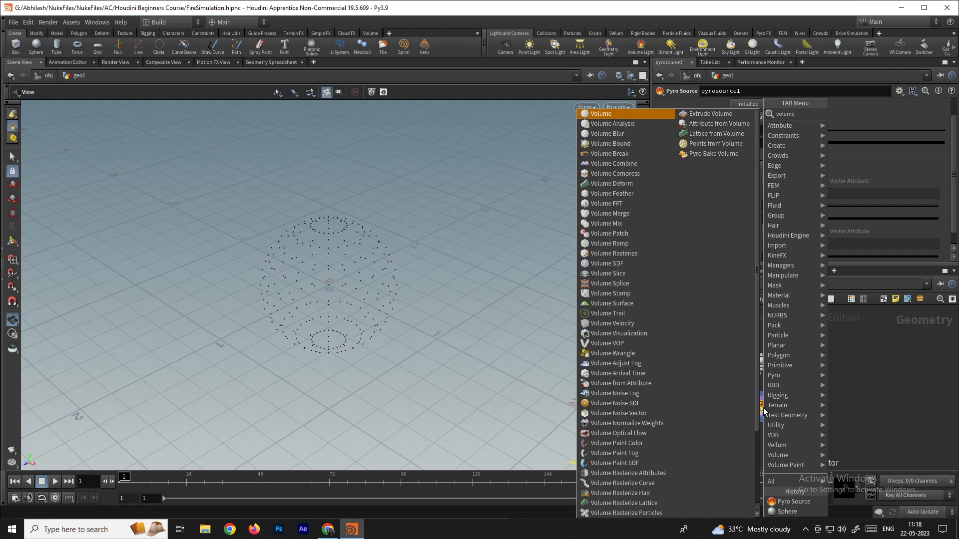
type("ra")
key("Down")
key("Down")
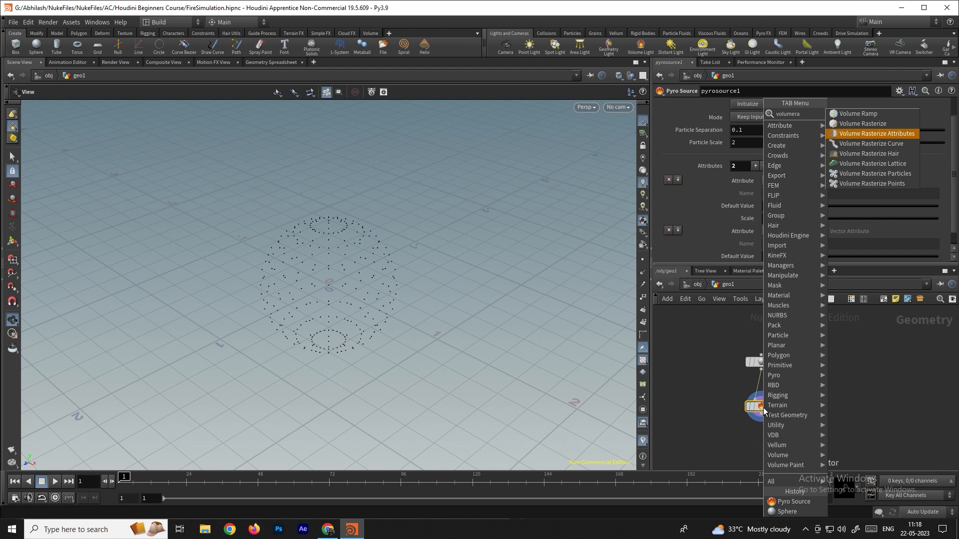
key("Return")
left_click(765, 445)
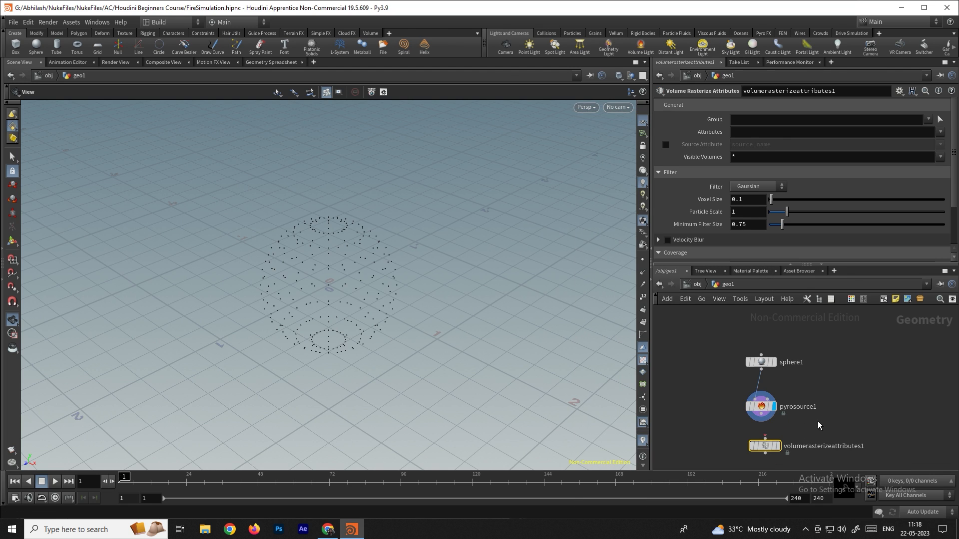
Connect the Pyro Source output to the Volume Rasterize Attributes node and display that node.
middle_click_drag(817, 421, 802, 375)
left_click(745, 375)
left_click(749, 395)
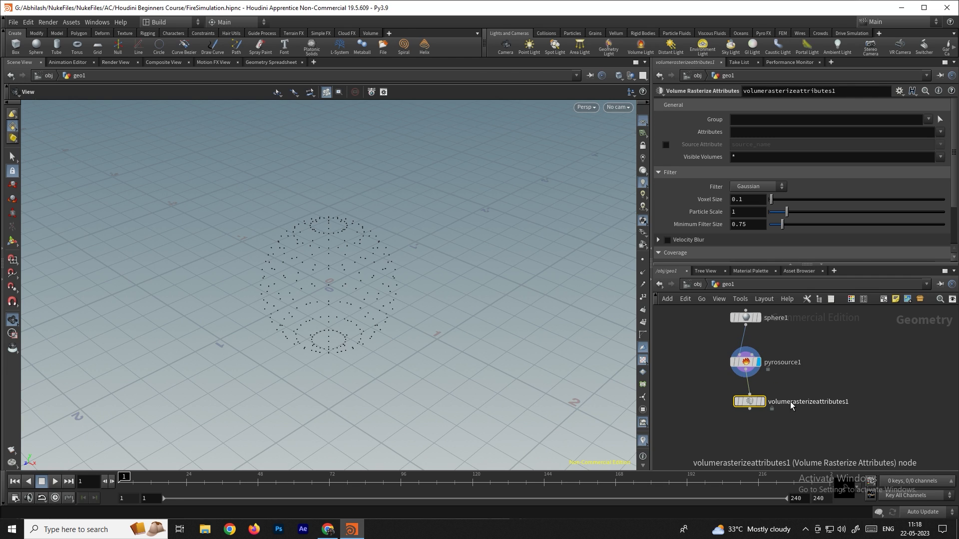
left_click(762, 401)
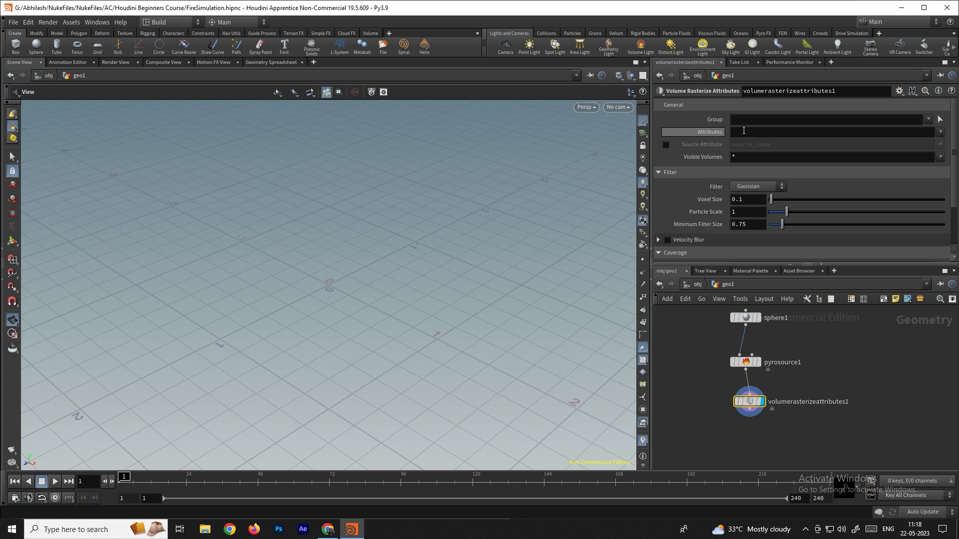
Set the burn and temperature attributes as the ones to rasterize into volumes.
left_click(939, 132)
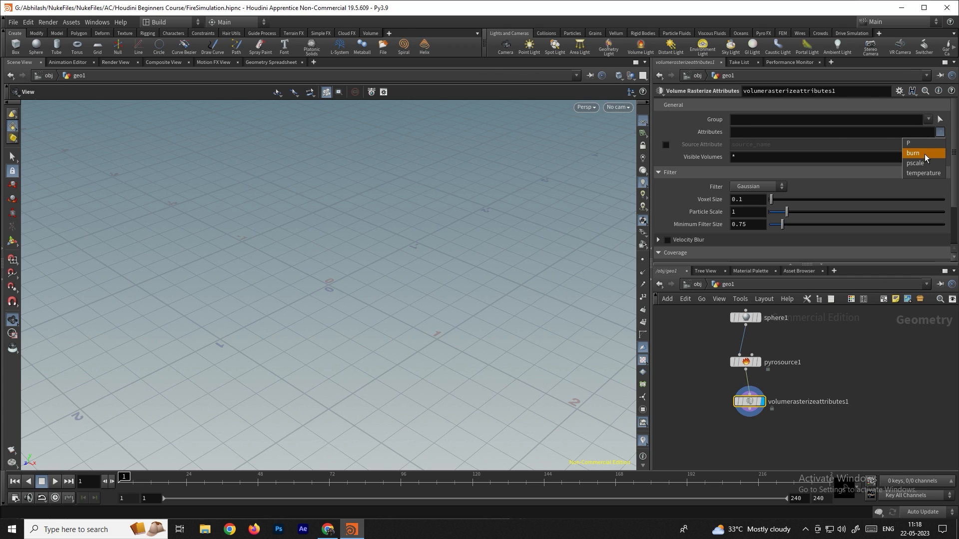
left_click(912, 153)
left_click(939, 132)
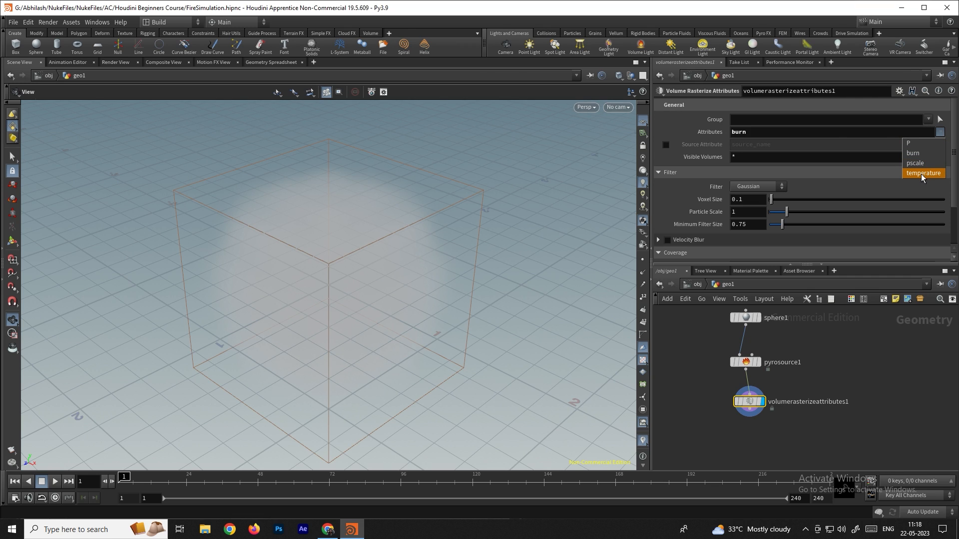
left_click(920, 174)
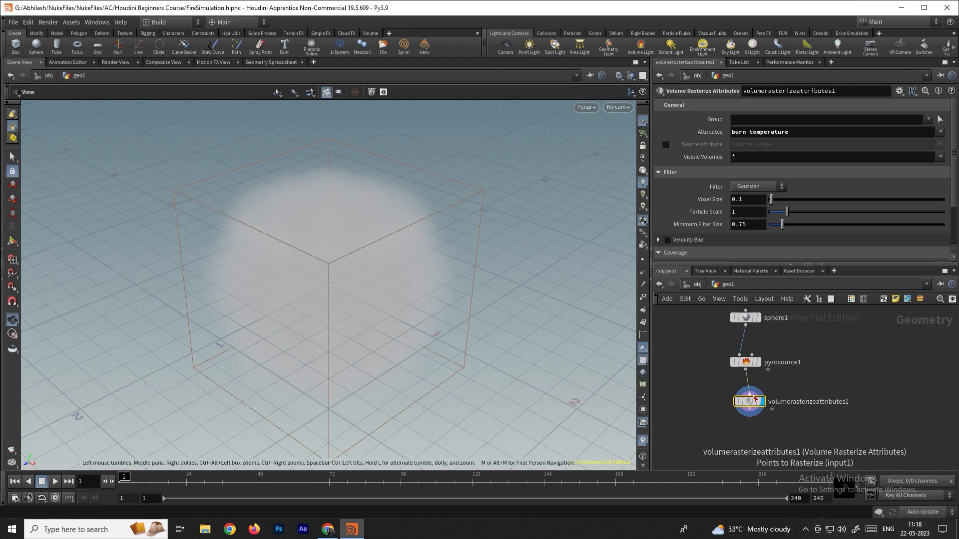
Add a Pyro Solver node below Volume Rasterize Attributes, connect the rasterized volumes to its first input and display it.
key("Tab")
key("Escape")
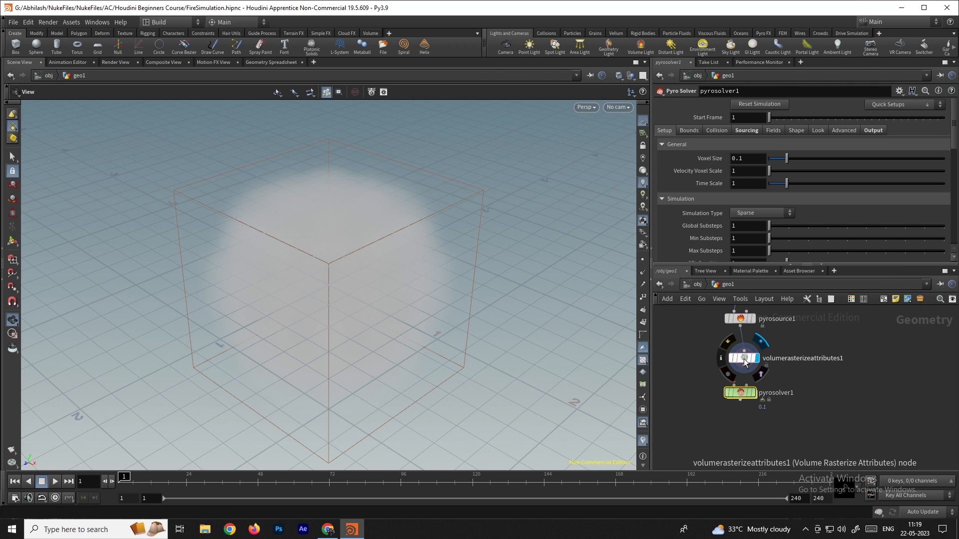
left_click_drag(740, 366, 757, 398)
left_click(753, 393)
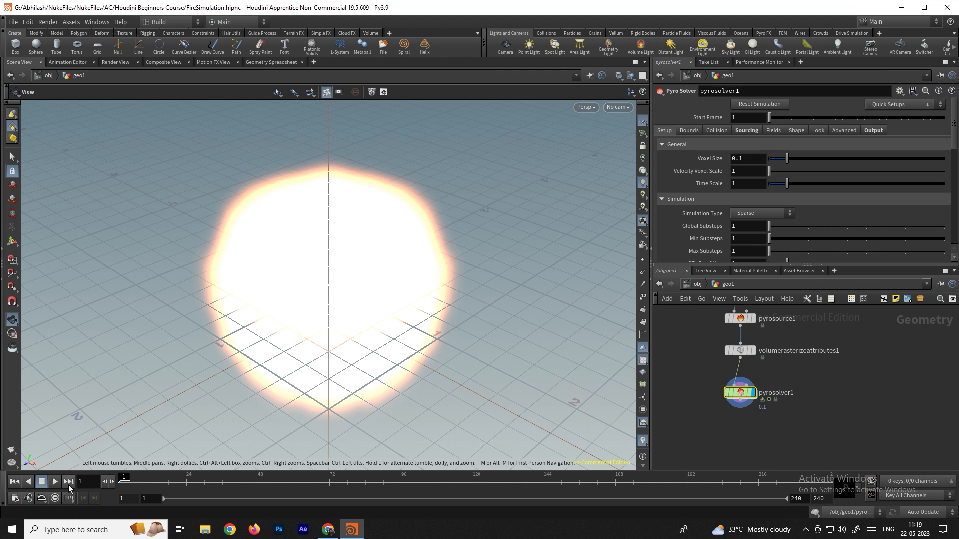
Turn on real-time playback, play the fire simulation from frame 1 and stop it at about frame 43.
left_click(55, 498)
left_click_drag(327, 346, 338, 325)
scroll(340, 319, "down", 6)
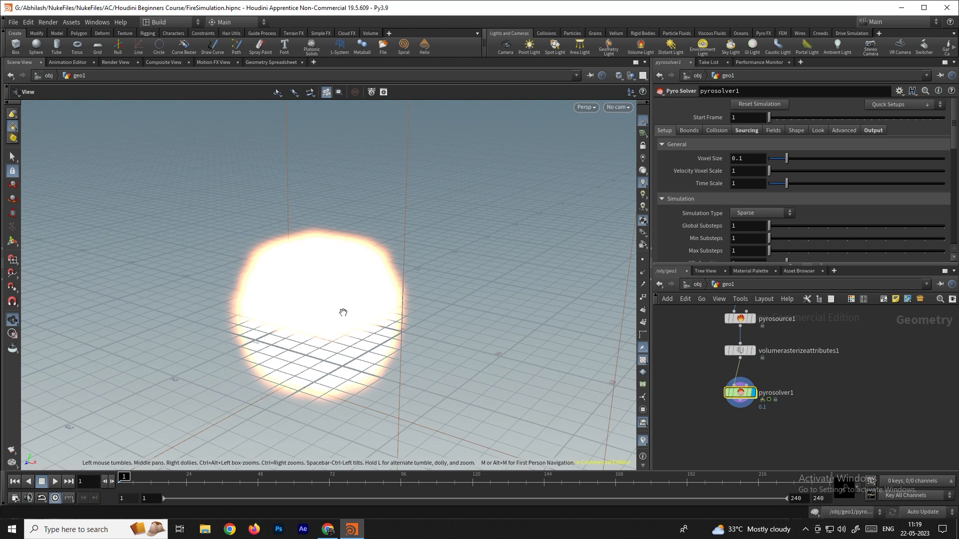
scroll(340, 316, "down", 1)
left_click(57, 481)
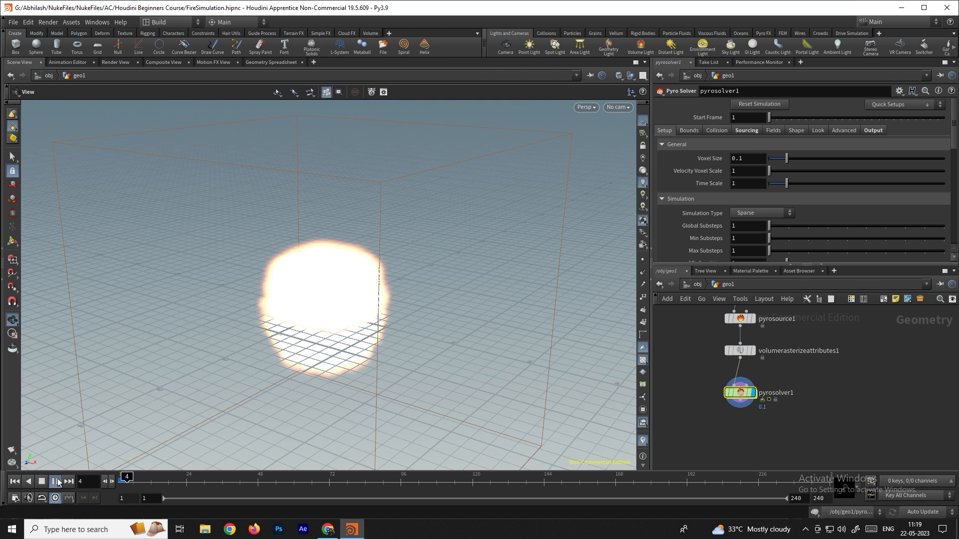
scroll(350, 341, "down", 5)
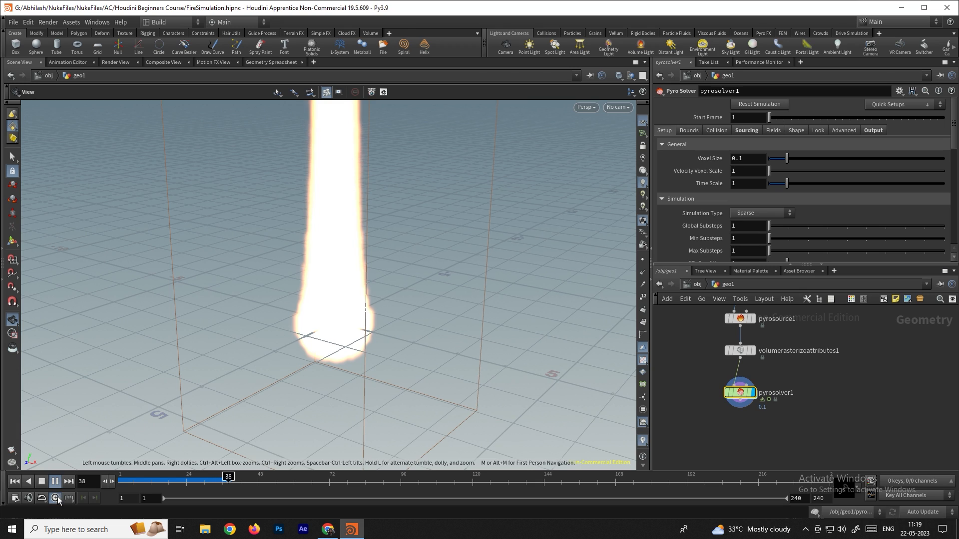
left_click(43, 482)
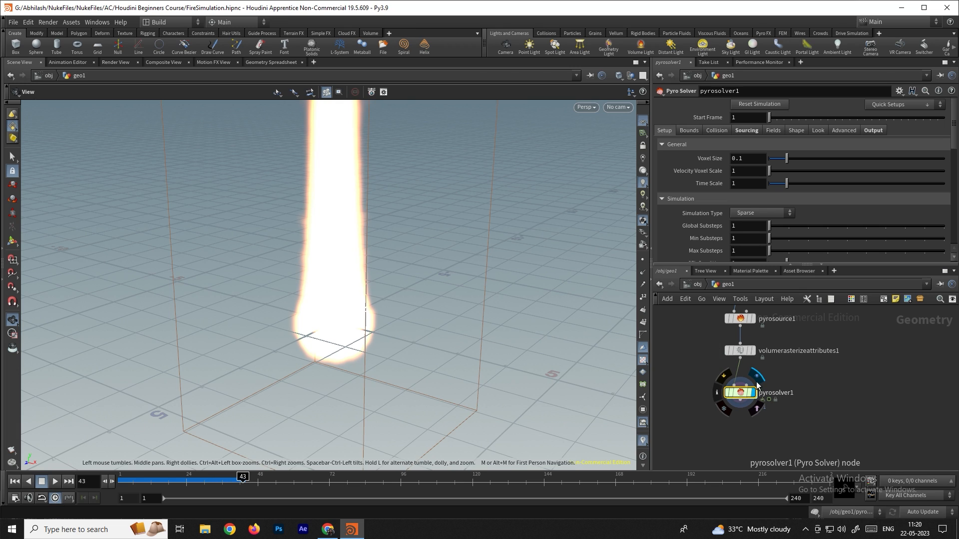
Disable the density source in the Pyro Solver's sourcing settings and review the remaining source volumes.
left_click(747, 130)
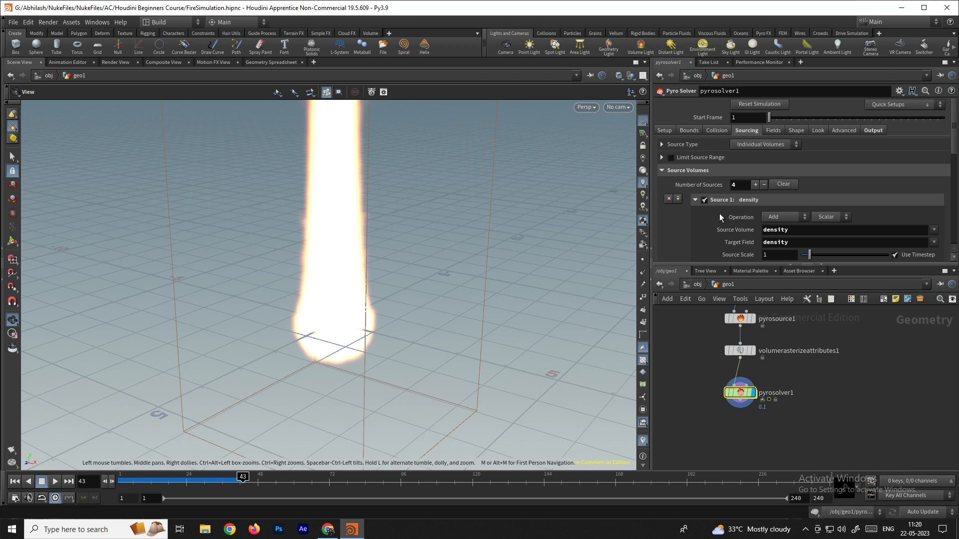
scroll(718, 213, "down", 1)
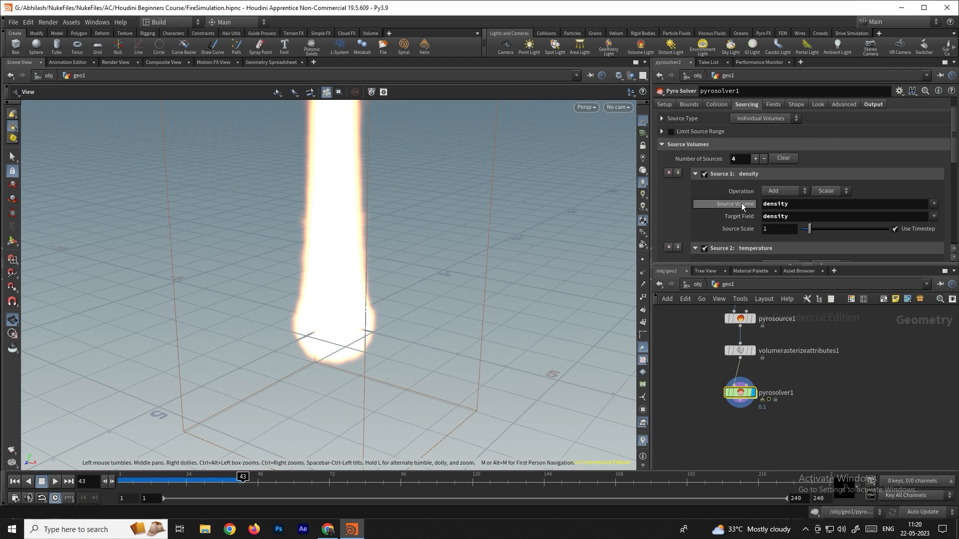
left_click(705, 174)
scroll(707, 193, "down", 4)
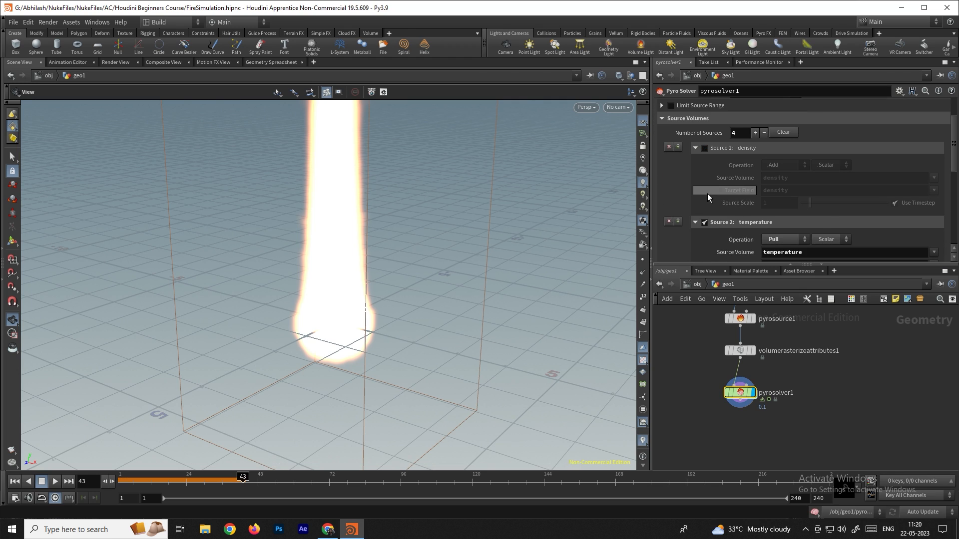
scroll(733, 211, "down", 2)
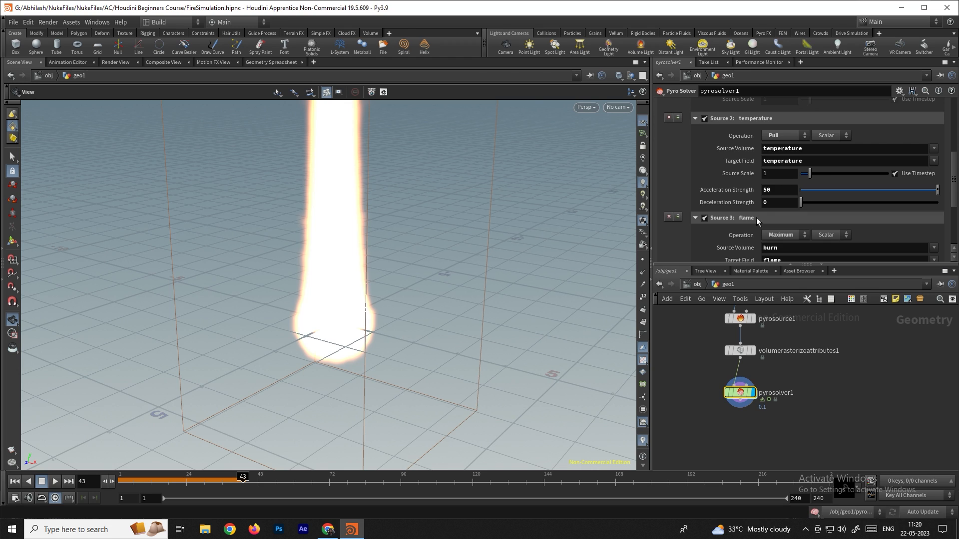
scroll(721, 200, "up", 8)
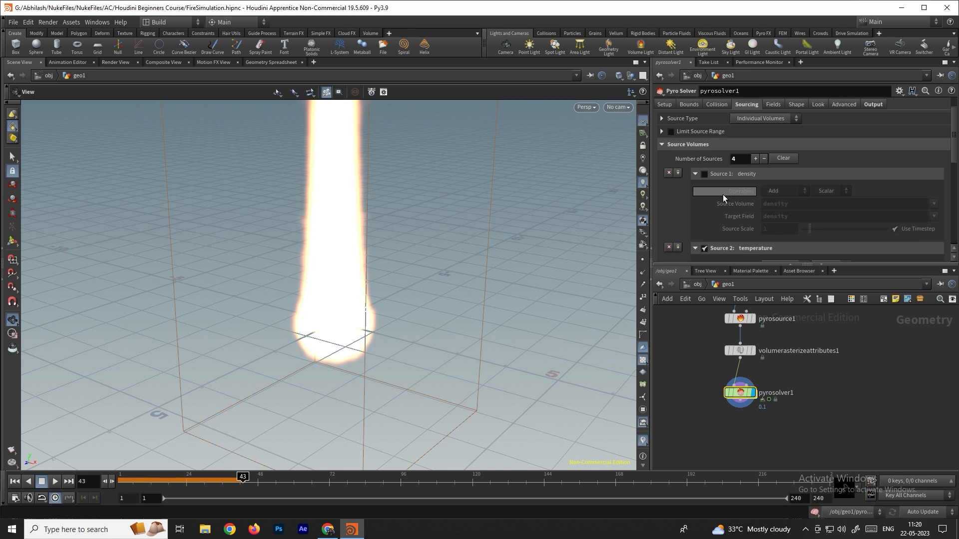
Enable Emit From Flame for the Pyro Solver's density field and set its Emission Scale to 6.
left_click(773, 130)
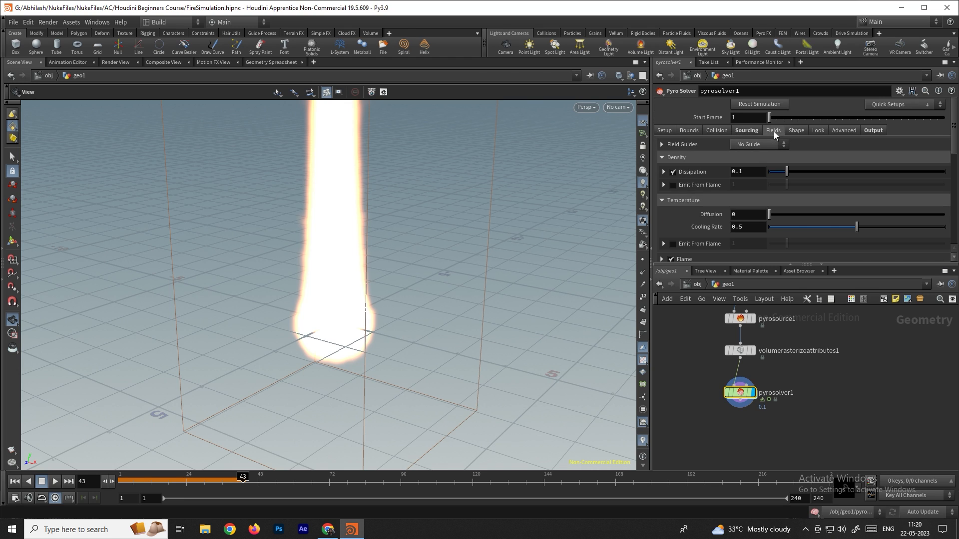
left_click(673, 185)
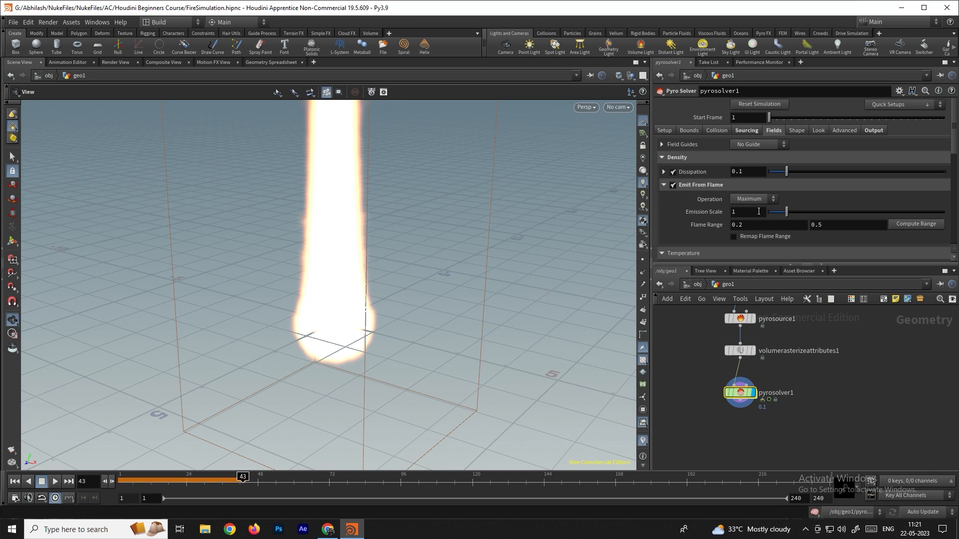
left_click(710, 212)
type("6")
key("Return")
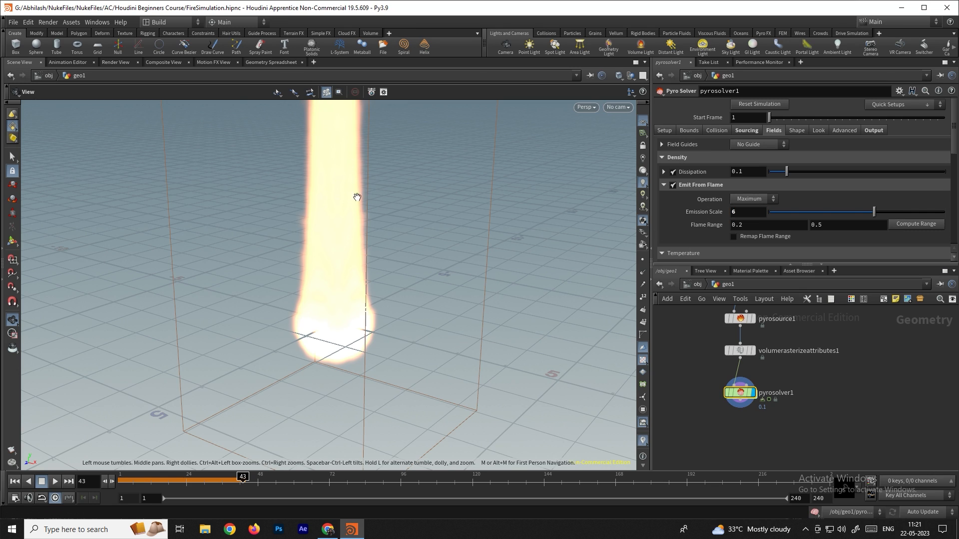
Replay the simulation from the first frame to check the flame-emitted smoke, and return to frame 1.
left_click(15, 481)
scroll(278, 346, "down", 3)
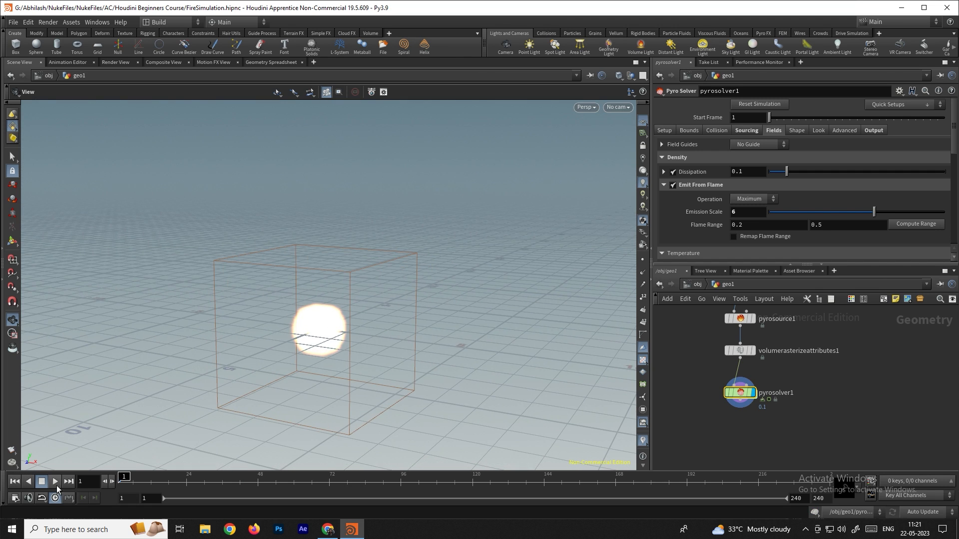
left_click(55, 481)
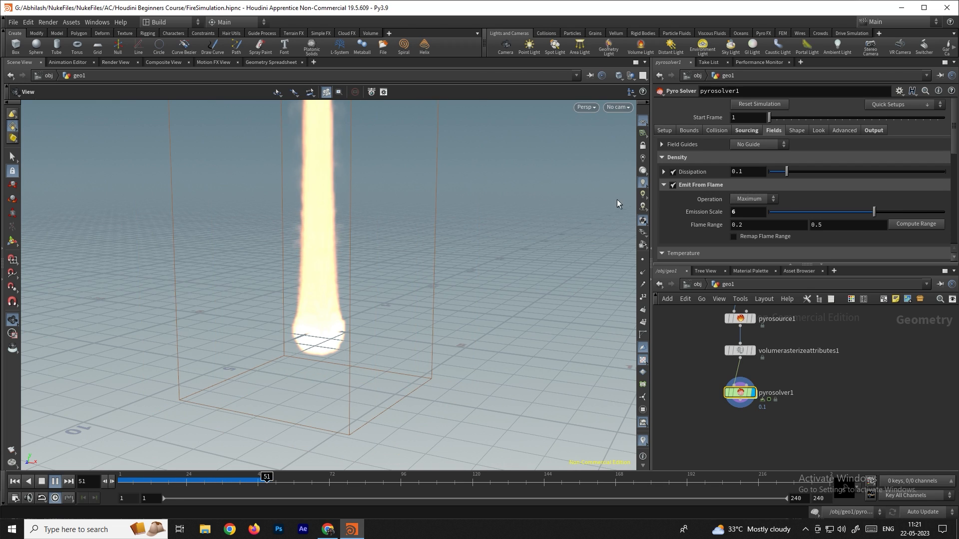
left_click(15, 482)
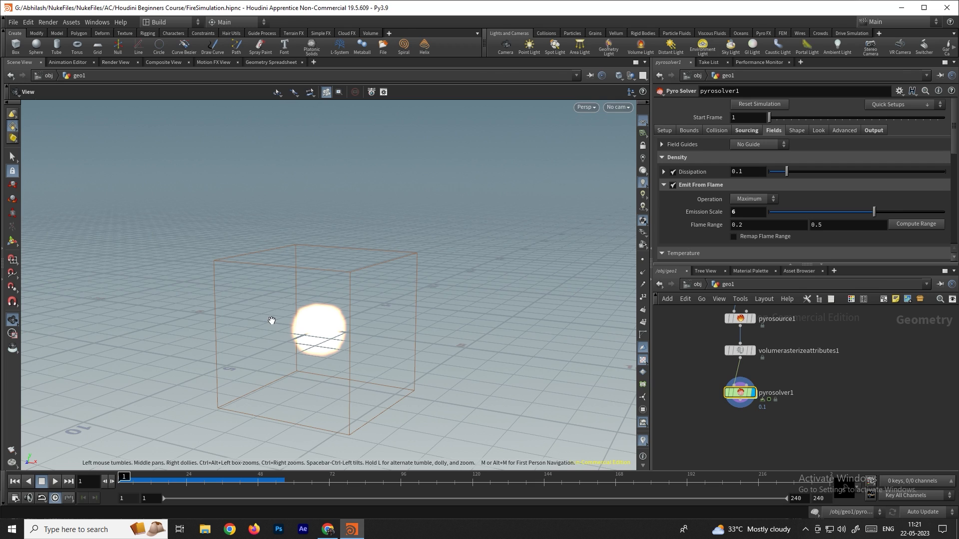
Set the density field's Emit From Flame operation to Add and replay the fire simulation from the first frame.
left_click(55, 482)
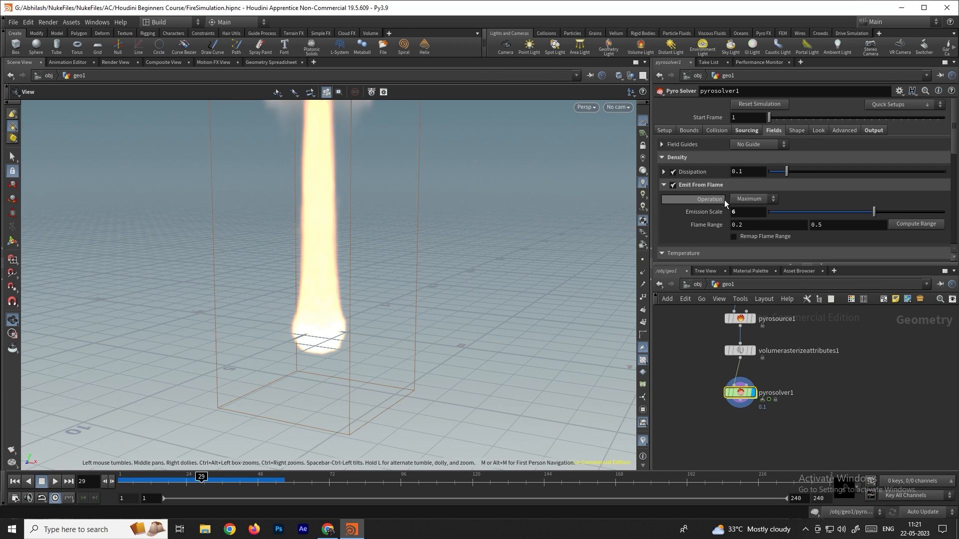
left_click(753, 200)
left_click(743, 219)
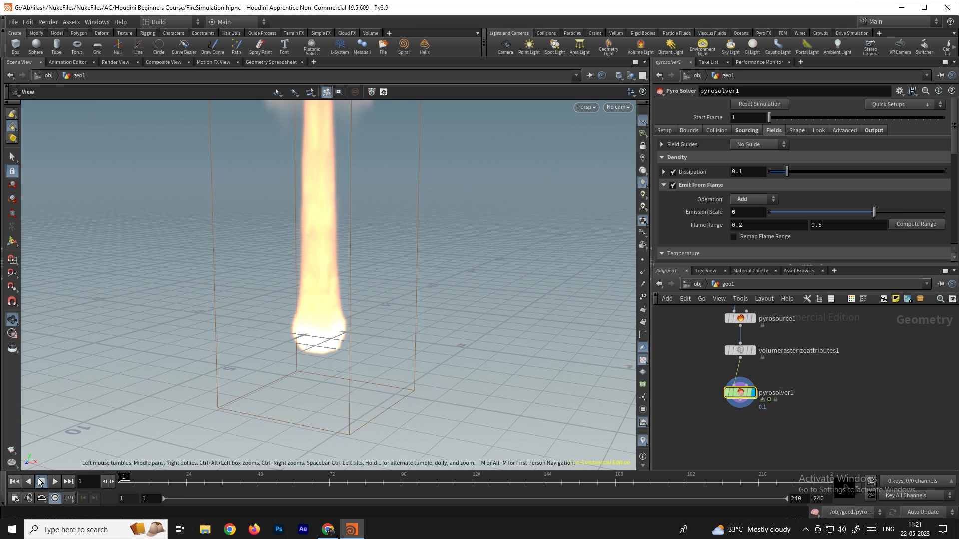
left_click(14, 481)
left_click(55, 481)
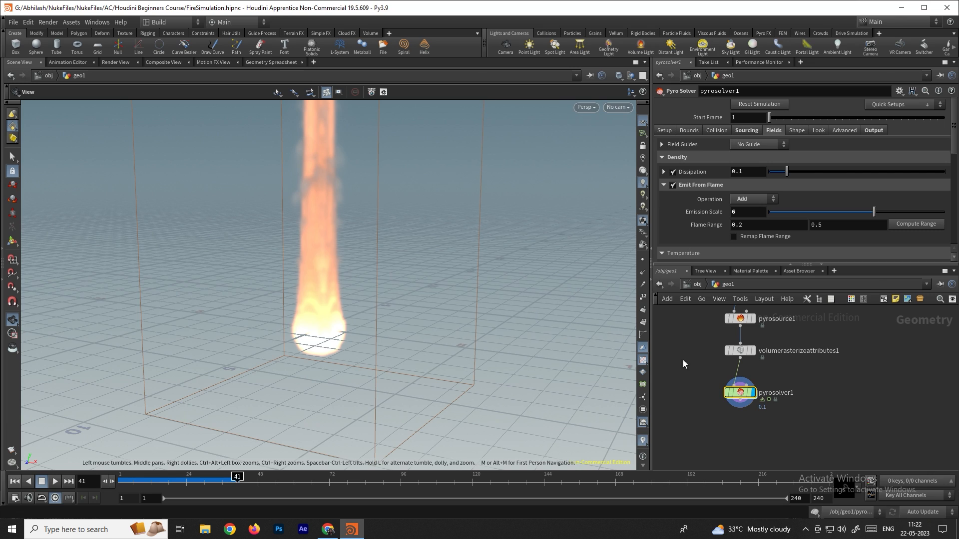
Raise the smoke Density Scale to 5.83 in the Pyro Solver's look settings and replay the simulation from the first frame.
mouse_move(741, 394)
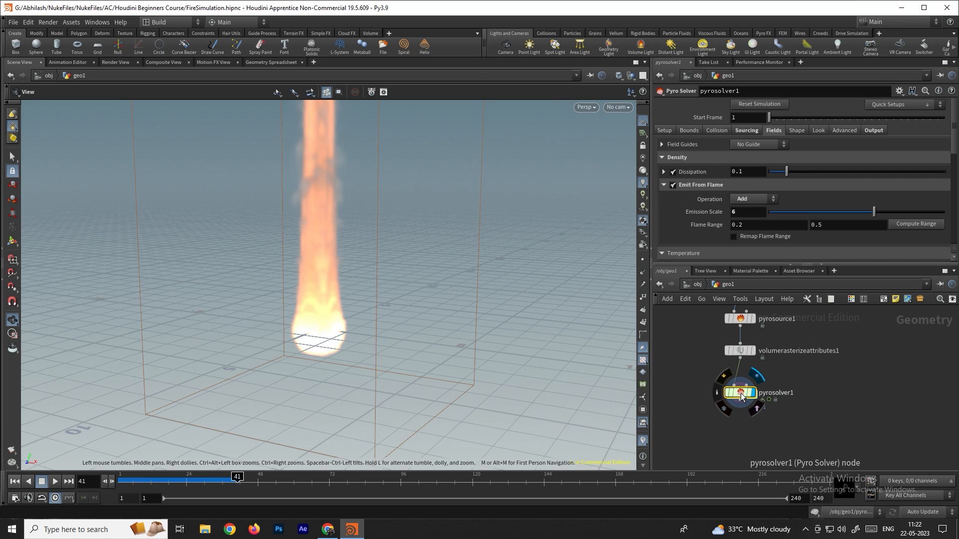
left_click(819, 130)
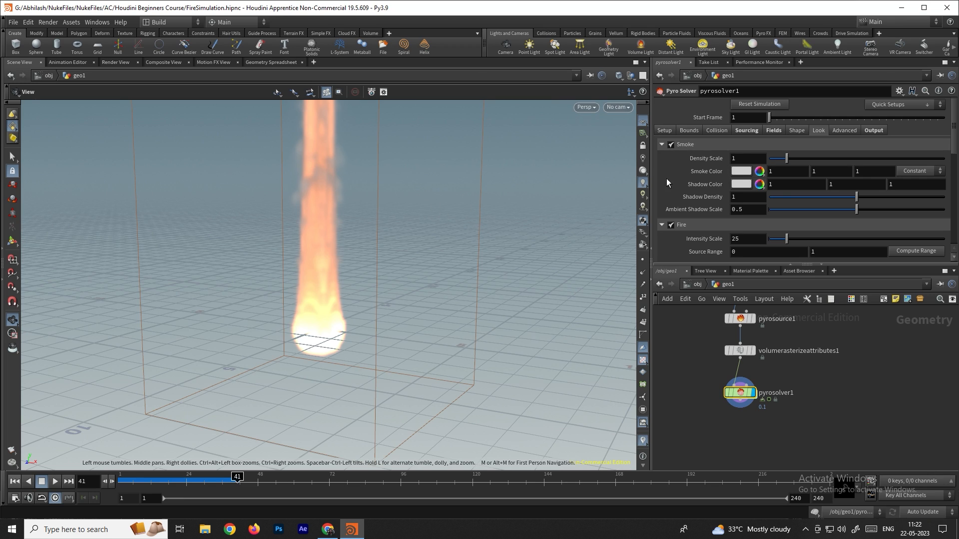
left_click_drag(788, 159, 872, 165)
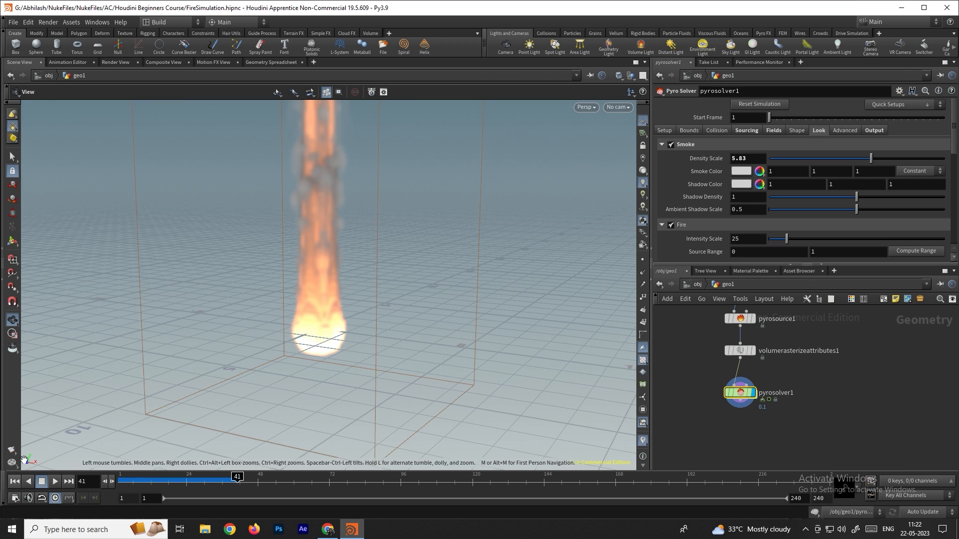
left_click(14, 482)
left_click(54, 482)
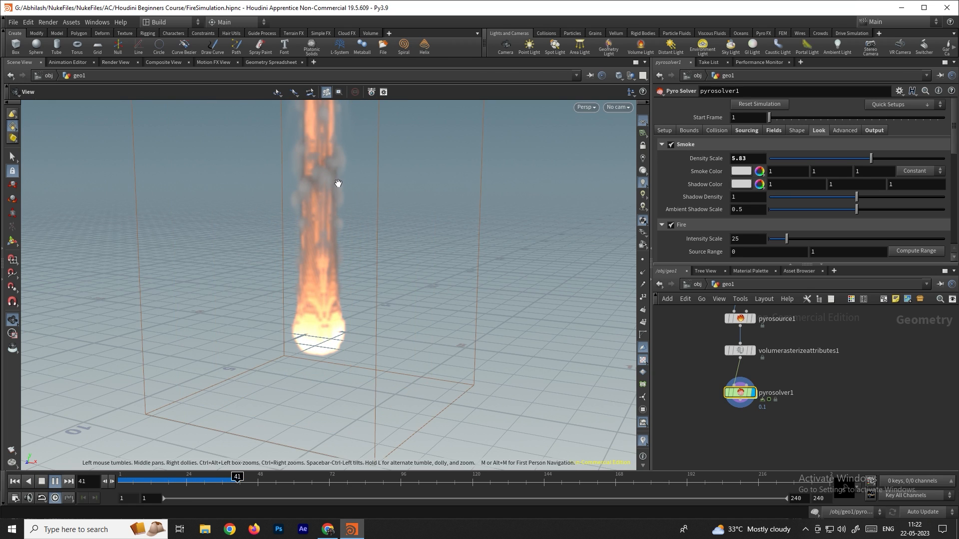
left_click(55, 482)
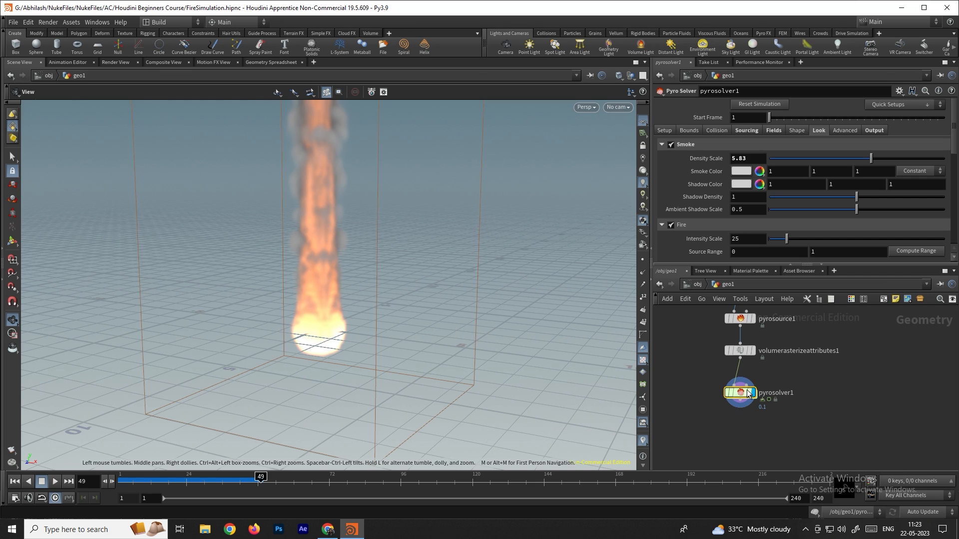
Set the Flame Lifespan to 0.5 in the Pyro Solver's field settings.
left_click(774, 131)
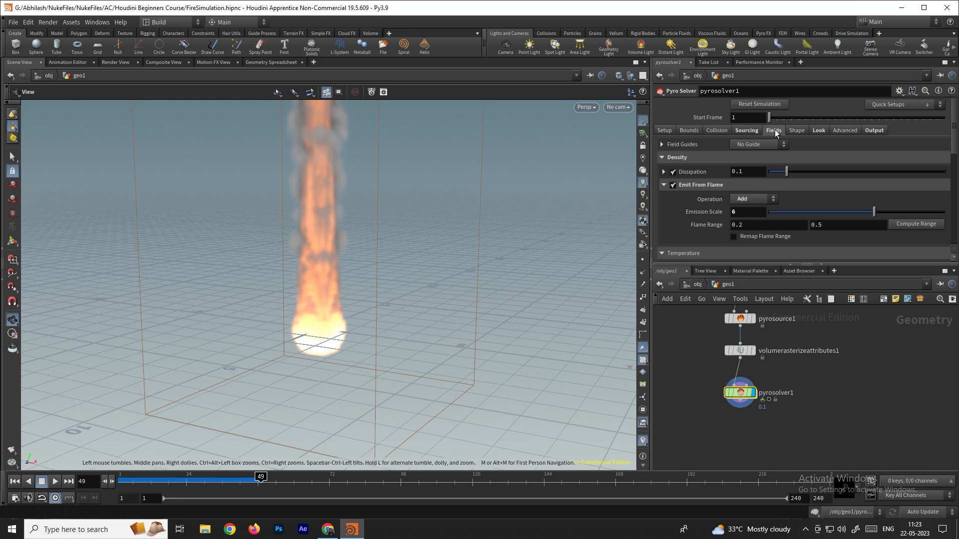
scroll(696, 209, "down", 5)
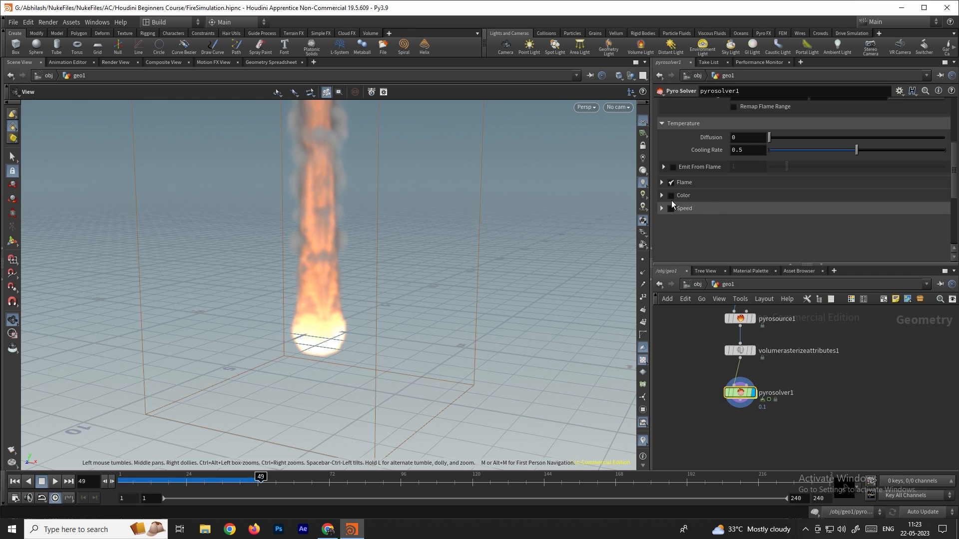
left_click(661, 183)
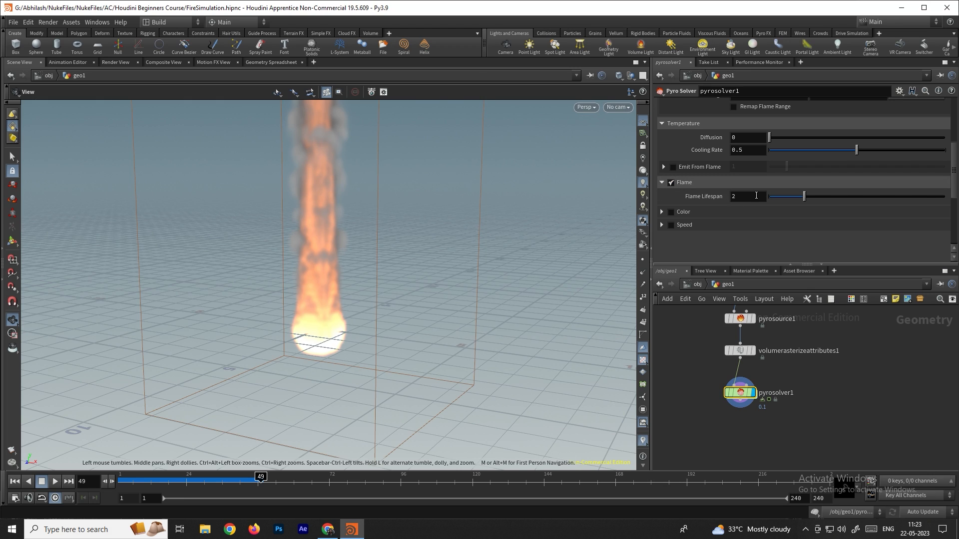
left_click(699, 195)
type("0.8")
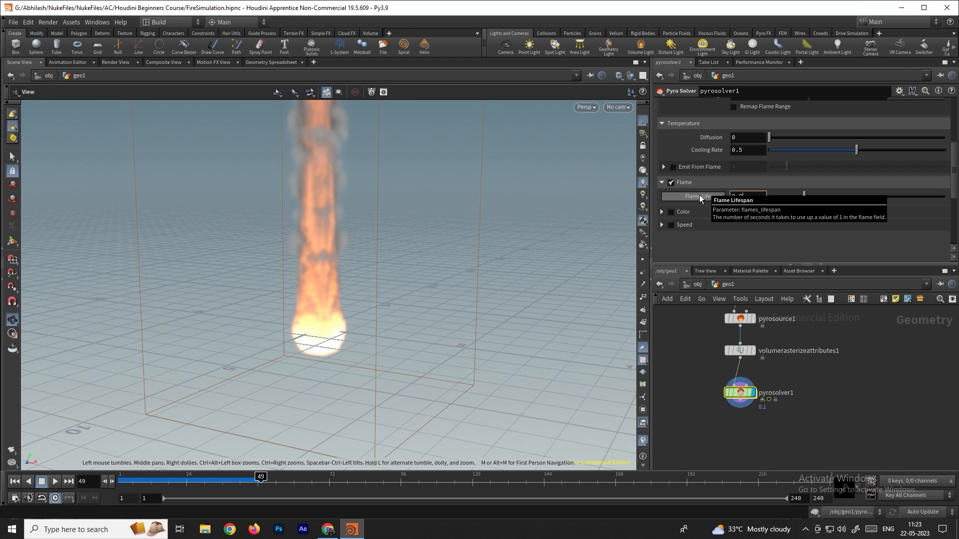
type(".5")
key("Return")
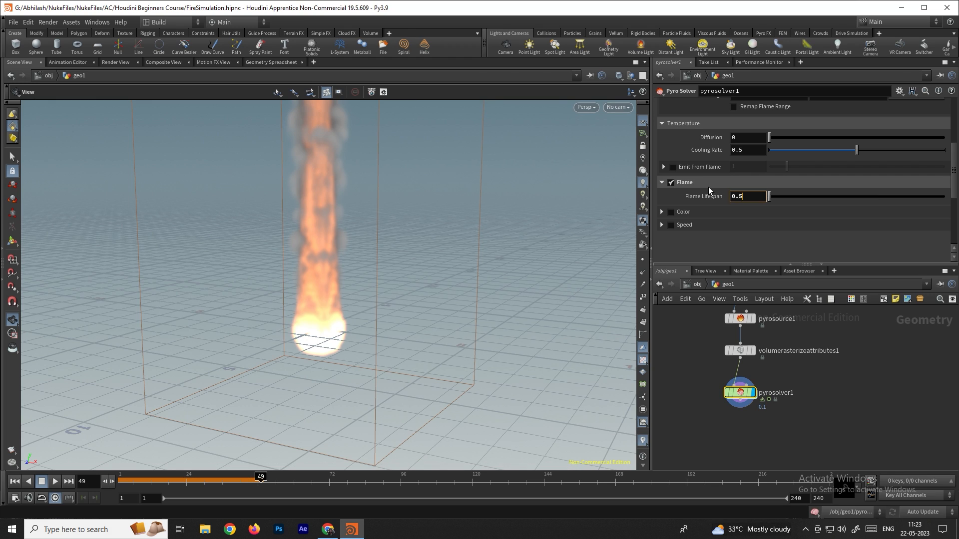
Replay the simulation from frame 1 in a wider view to check the shorter flame and the smoke above it.
left_click(15, 481)
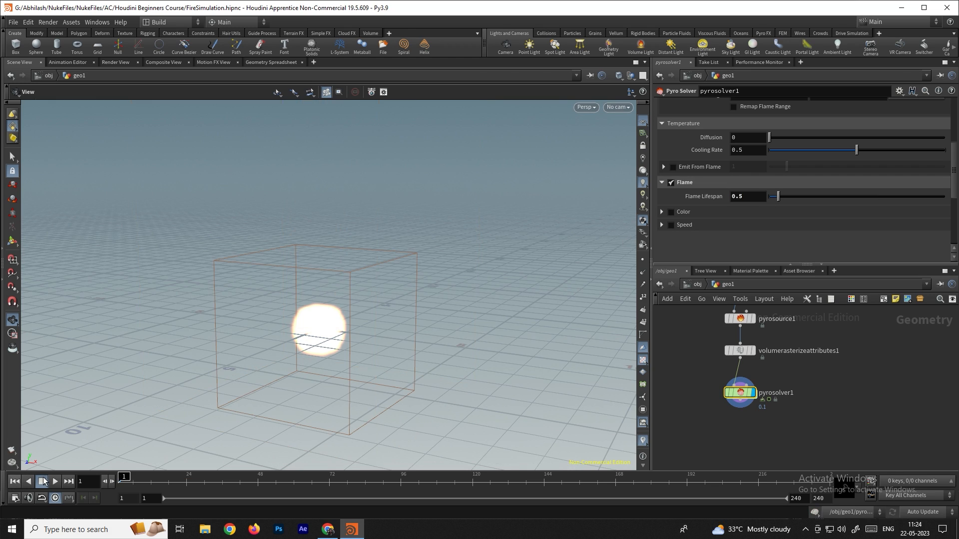
right_click_drag(281, 323, 336, 284)
left_click_drag(369, 253, 365, 266)
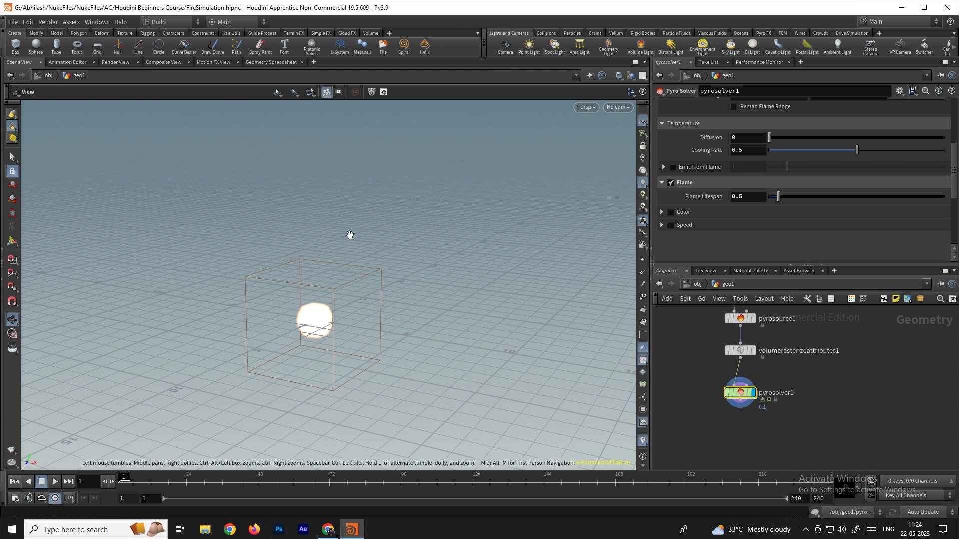
left_click_drag(348, 232, 317, 291)
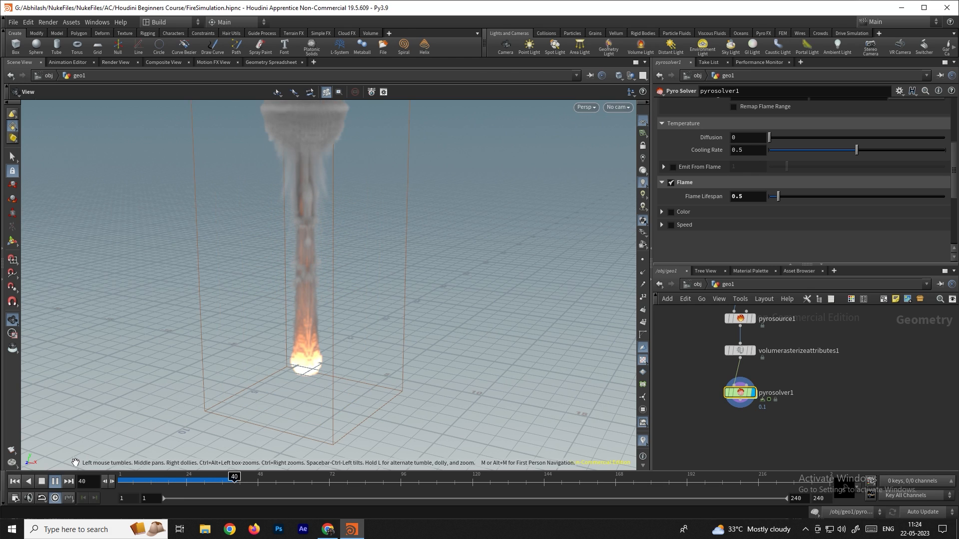
left_click(44, 481)
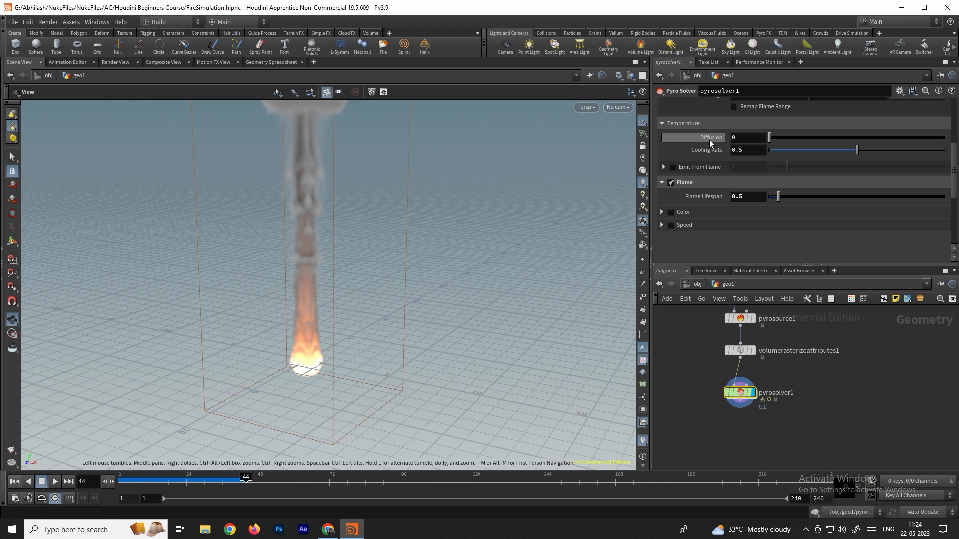
scroll(692, 165, "up", 5)
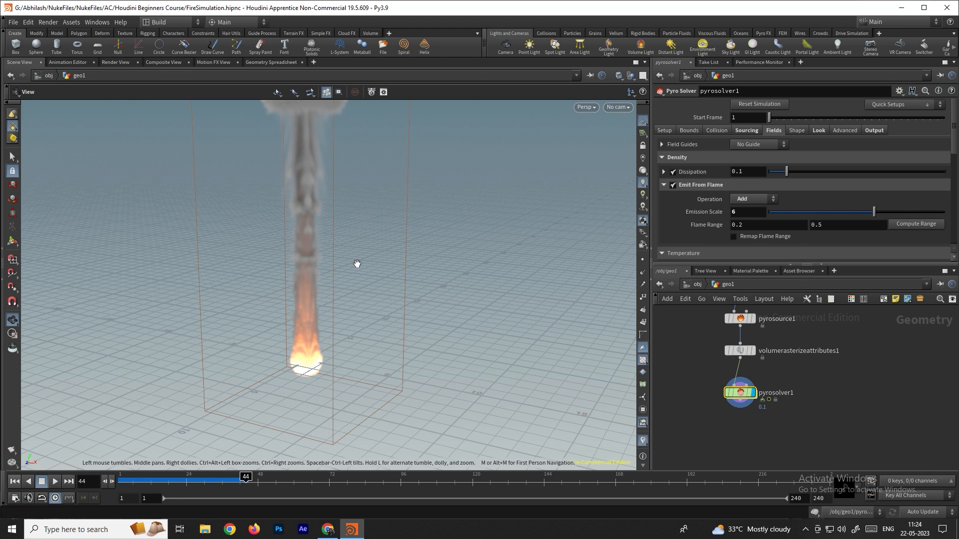
left_click(42, 482)
left_click(54, 482)
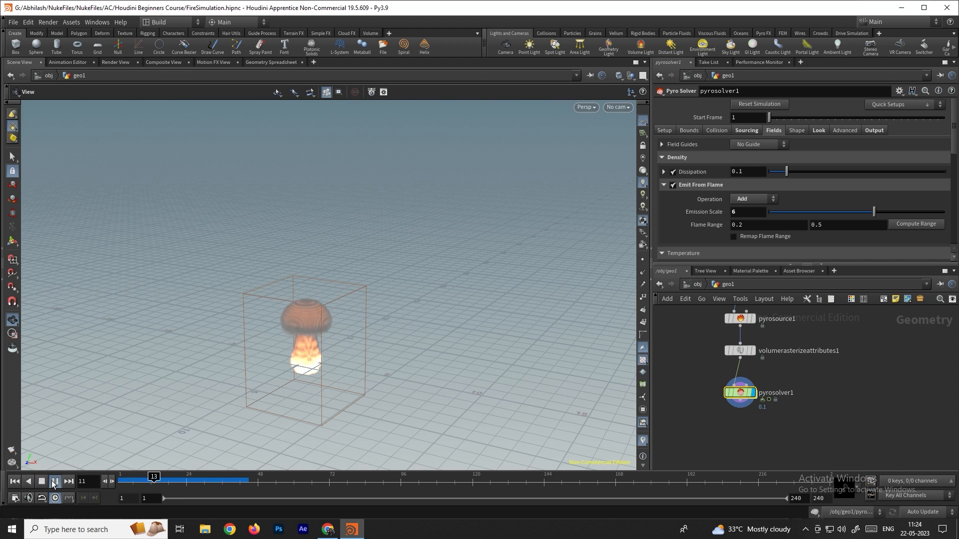
Set the density Dissipation to 0.5 and replay the simulation from the first frame.
left_click(749, 171)
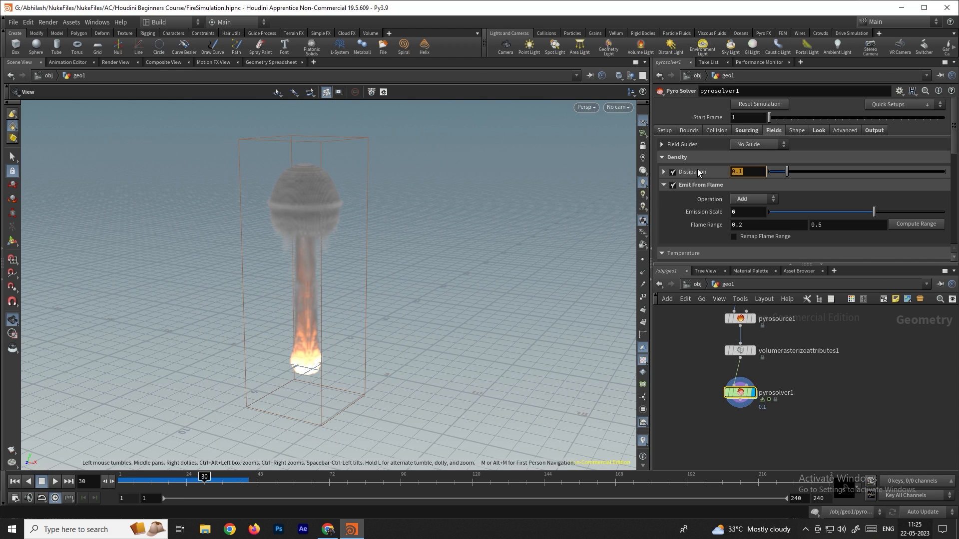
key("BackSpace")
type("5")
key("Return")
left_click(15, 481)
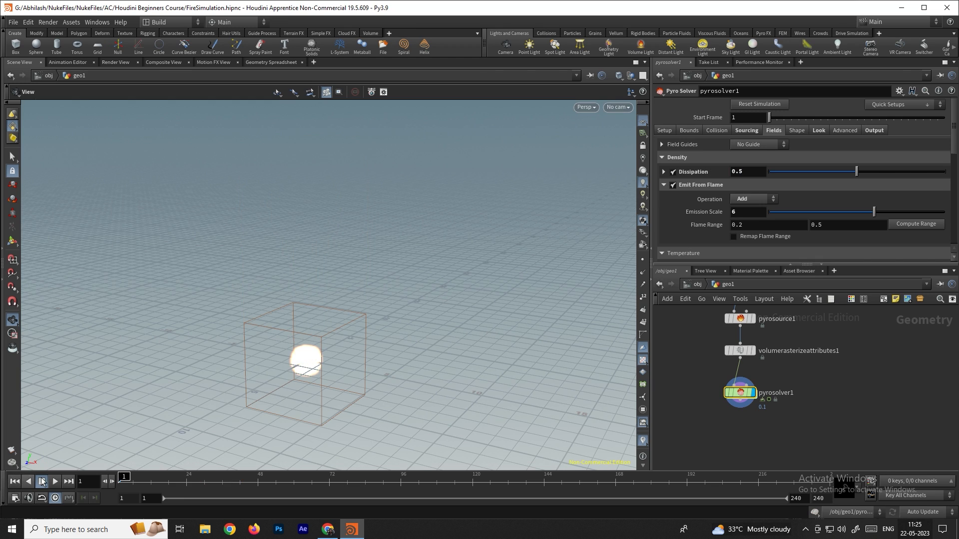
left_click(55, 481)
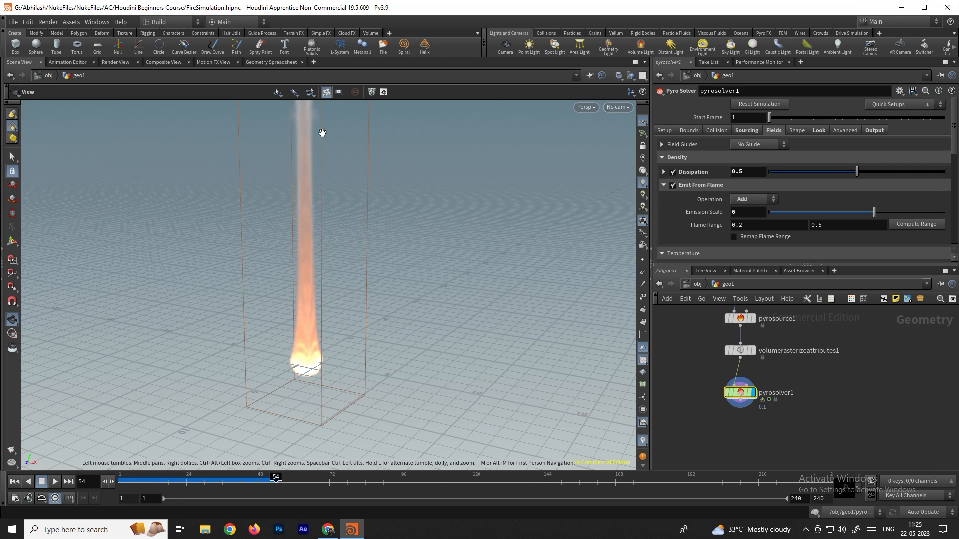
Restore the Flame Lifespan to its default of 2 and replay the simulation from frame 1 to about frame 47.
scroll(703, 205, "down", 5)
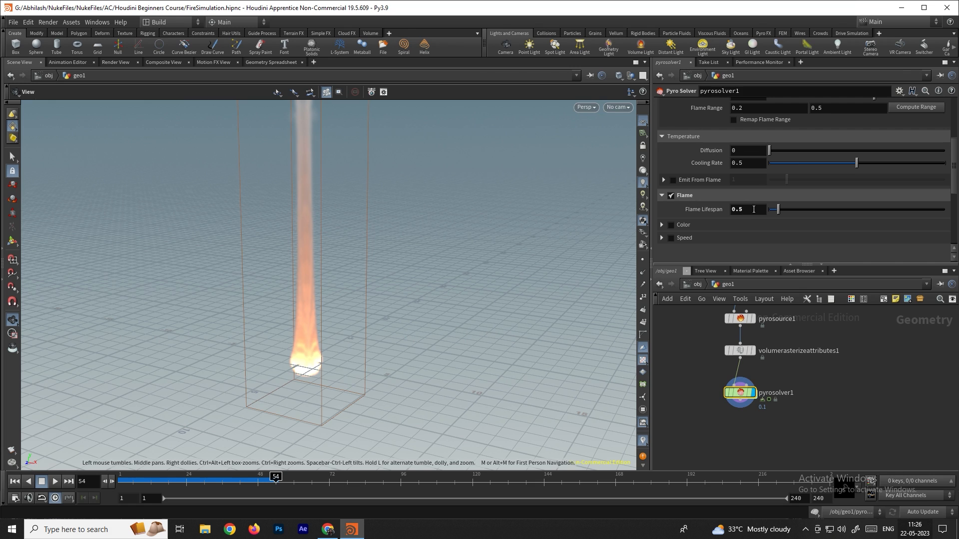
key("Return")
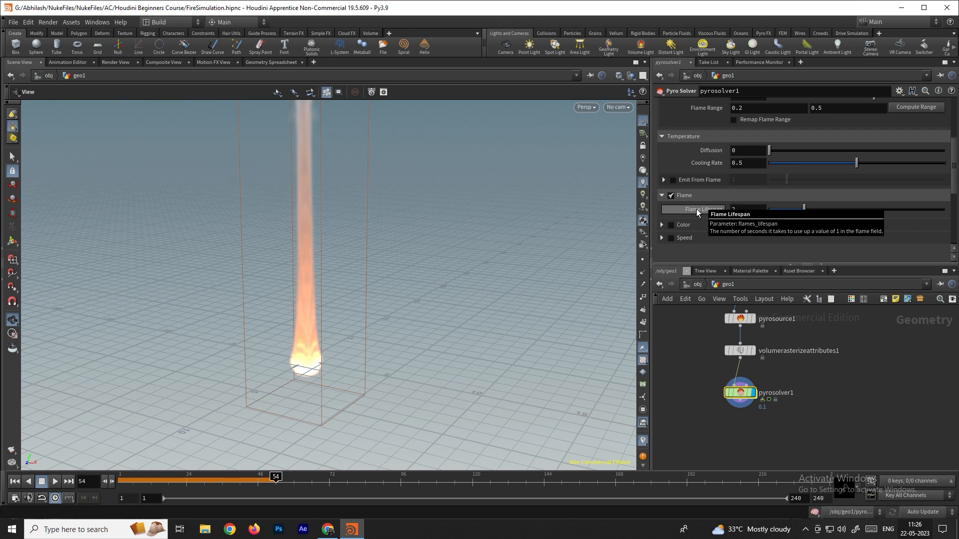
left_click(15, 481)
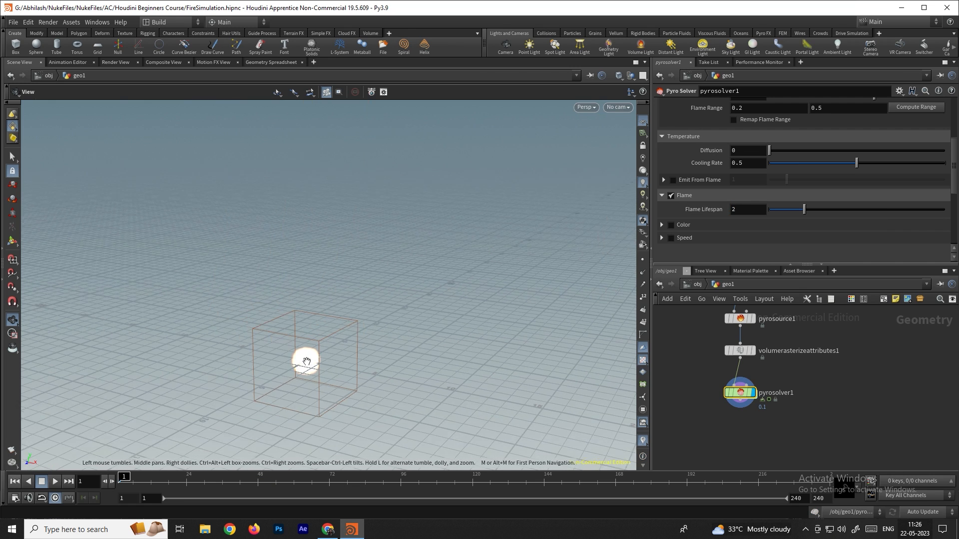
left_click_drag(336, 368, 345, 349)
left_click(55, 481)
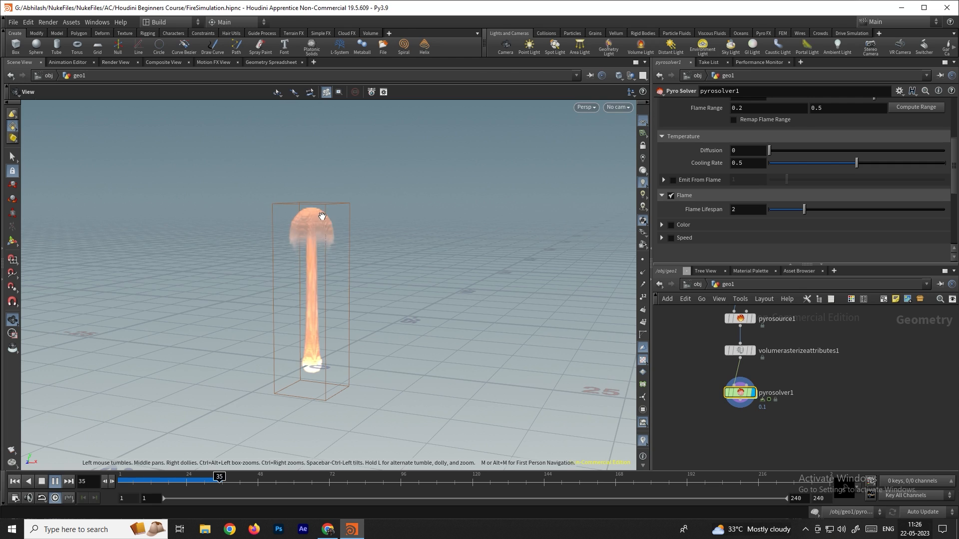
left_click(52, 481)
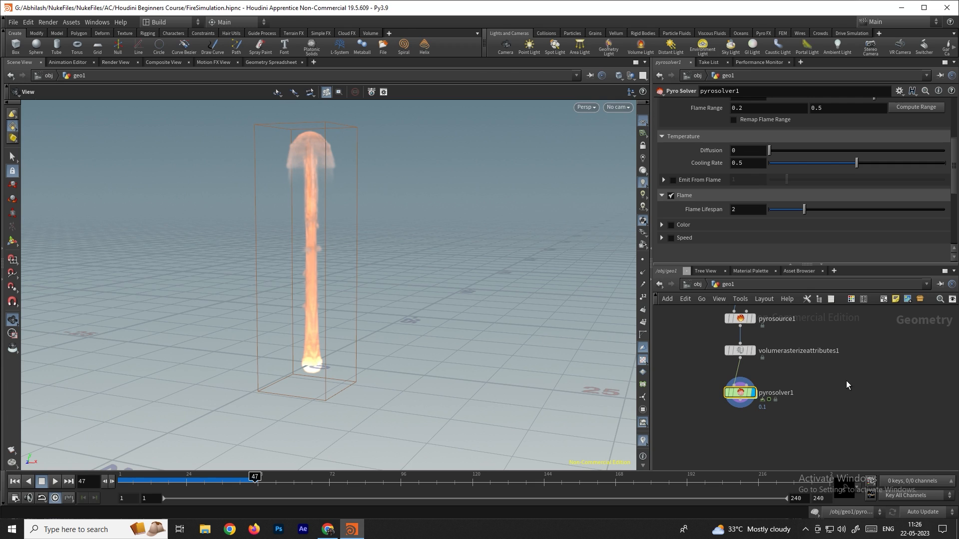
Enable Turbulence in the Pyro Solver's shape settings, return to frame 1 and set the Turbulence strength to 5.
scroll(846, 153, "up", 5)
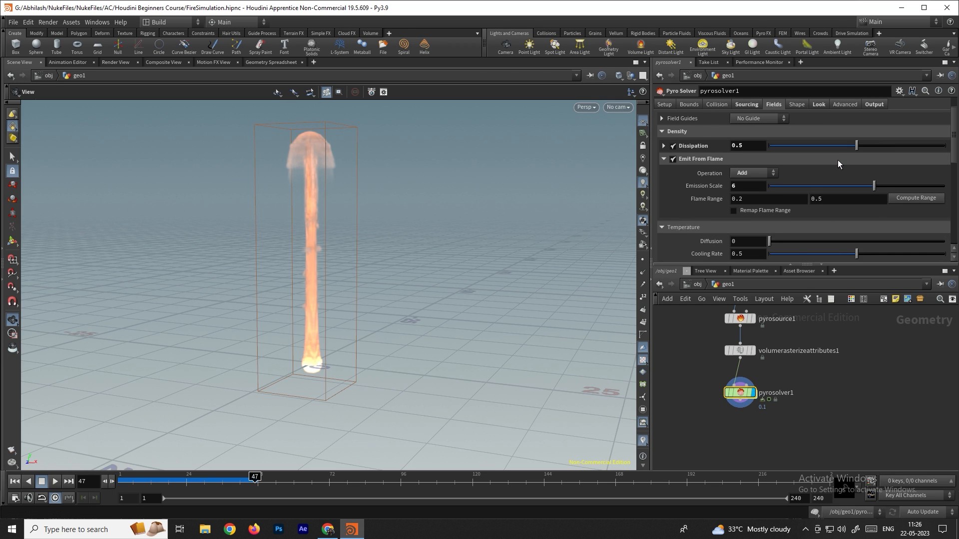
left_click(796, 131)
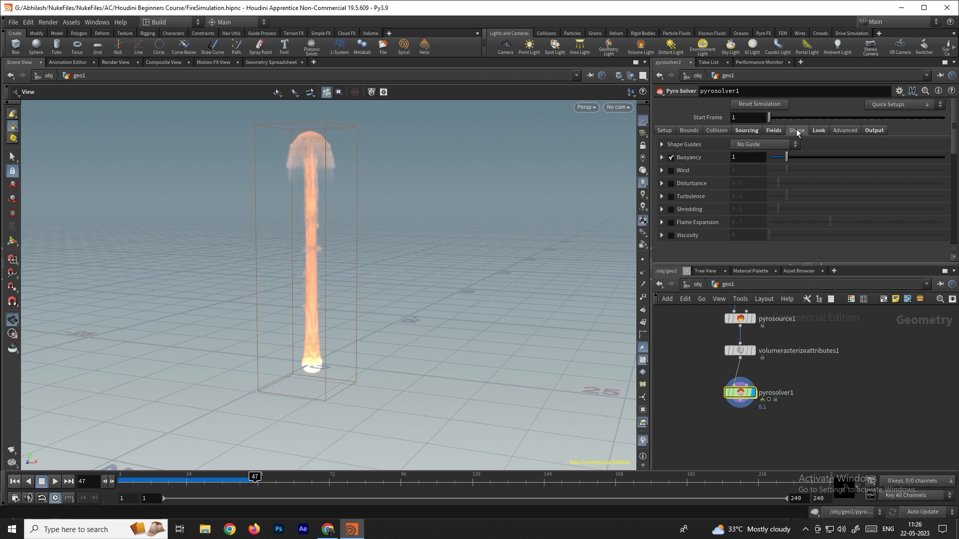
left_click(661, 196)
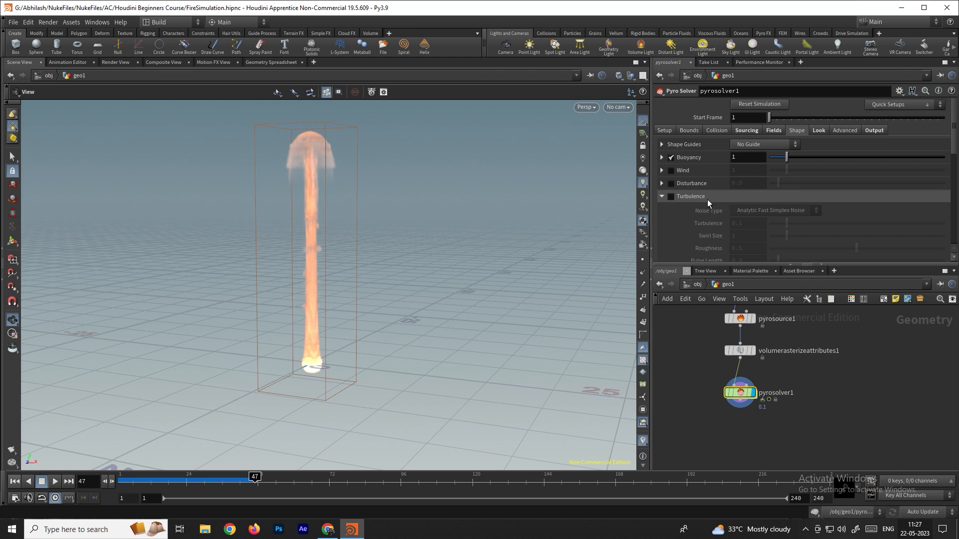
left_click(671, 196)
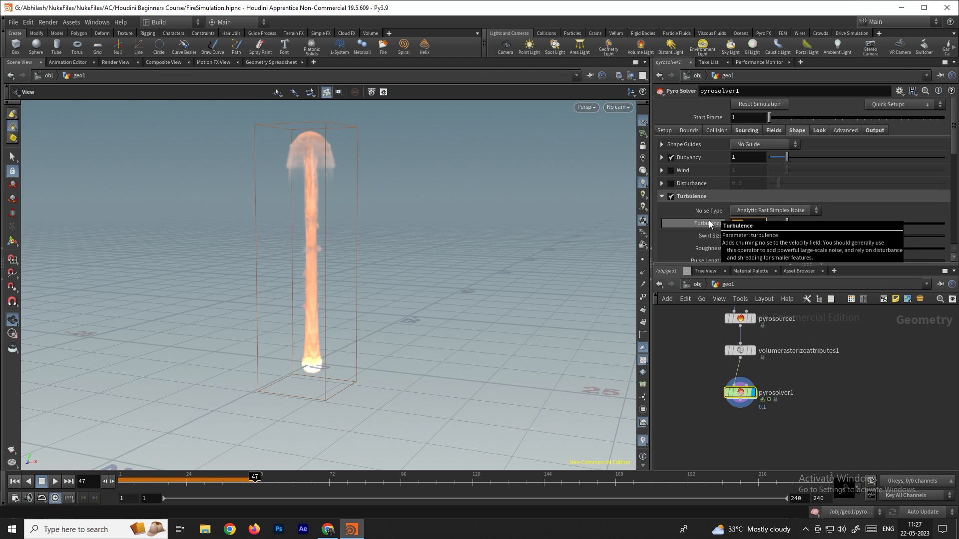
left_click(15, 482)
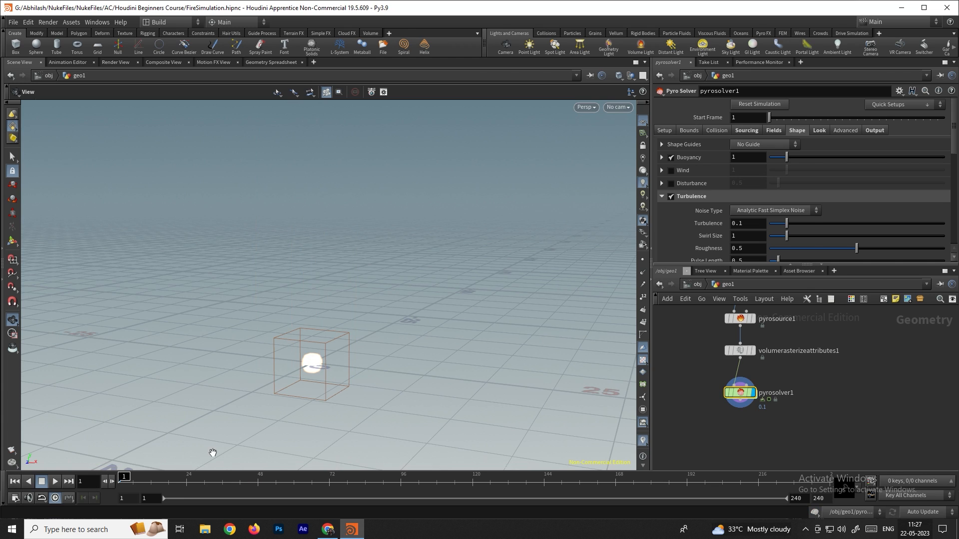
left_click_drag(708, 221, 675, 220)
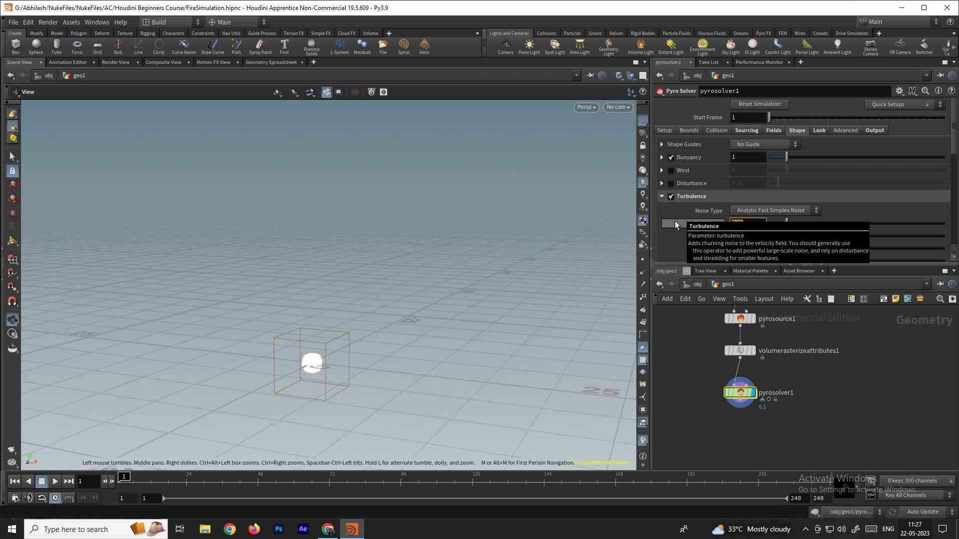
type("5")
key("Return")
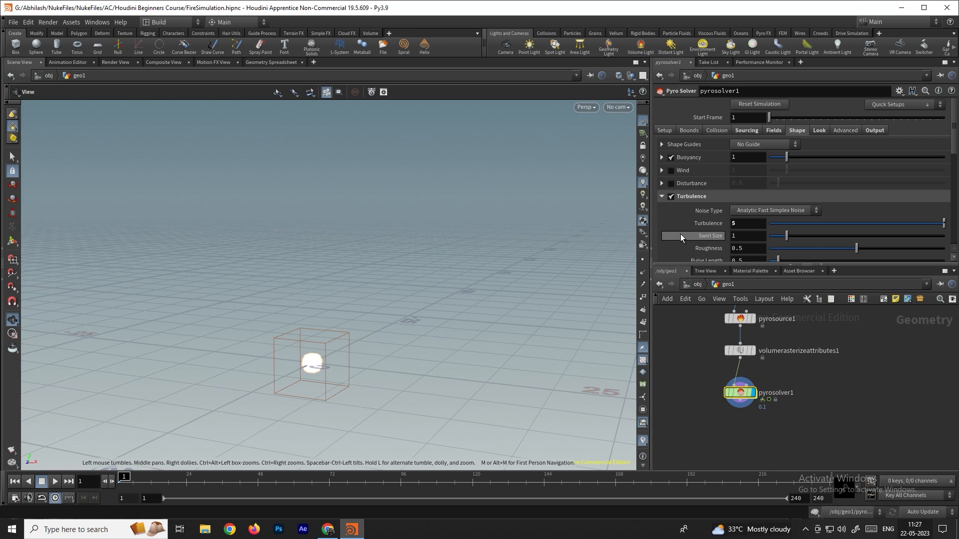
scroll(680, 234, "down", 1)
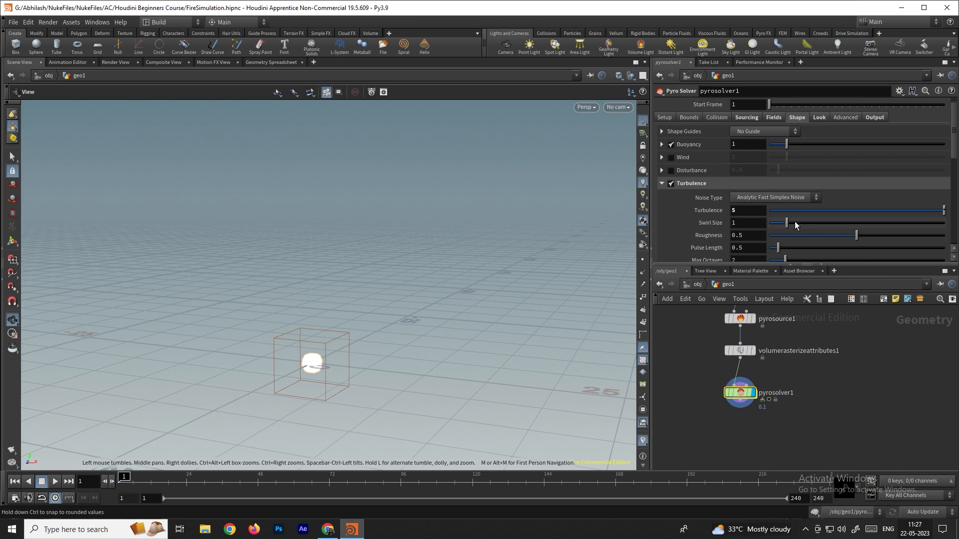
Set the turbulence Swirl Size to 2.14 and play the simulation from frame 1 to frame 50.
left_click_drag(786, 223, 807, 224)
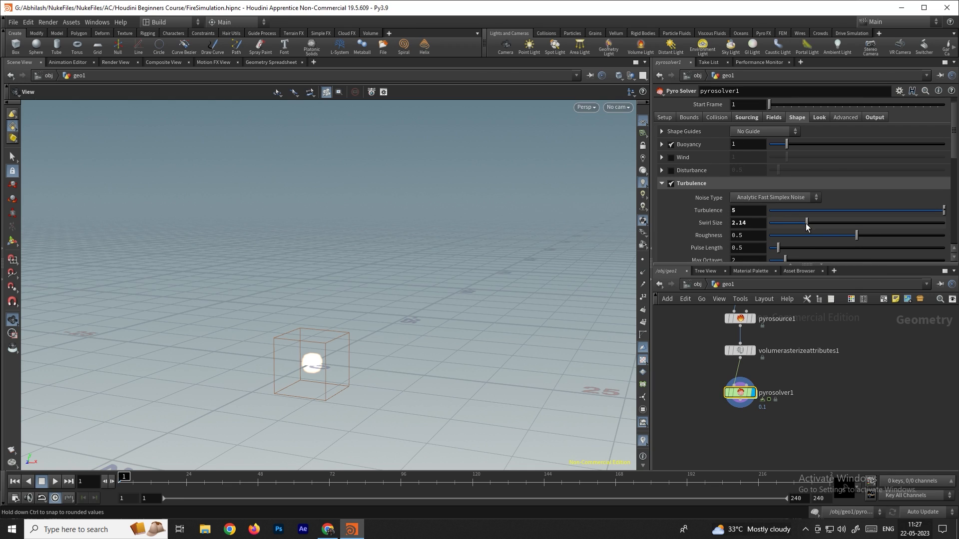
left_click_drag(341, 387, 341, 382)
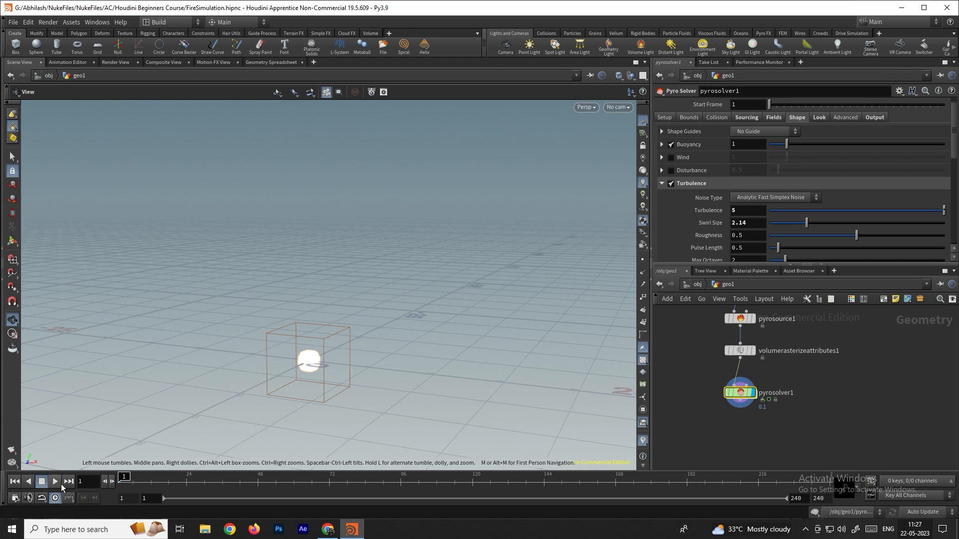
left_click(55, 483)
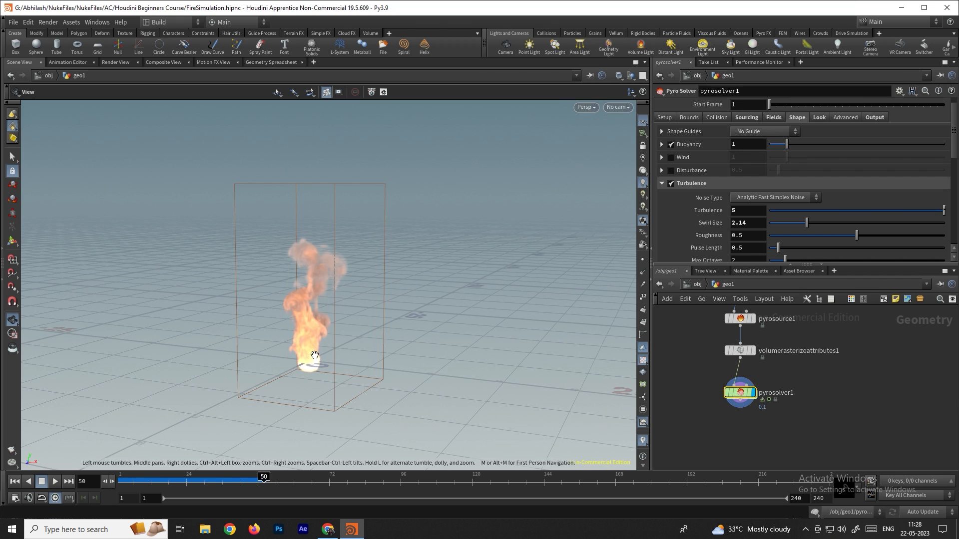
key("Escape")
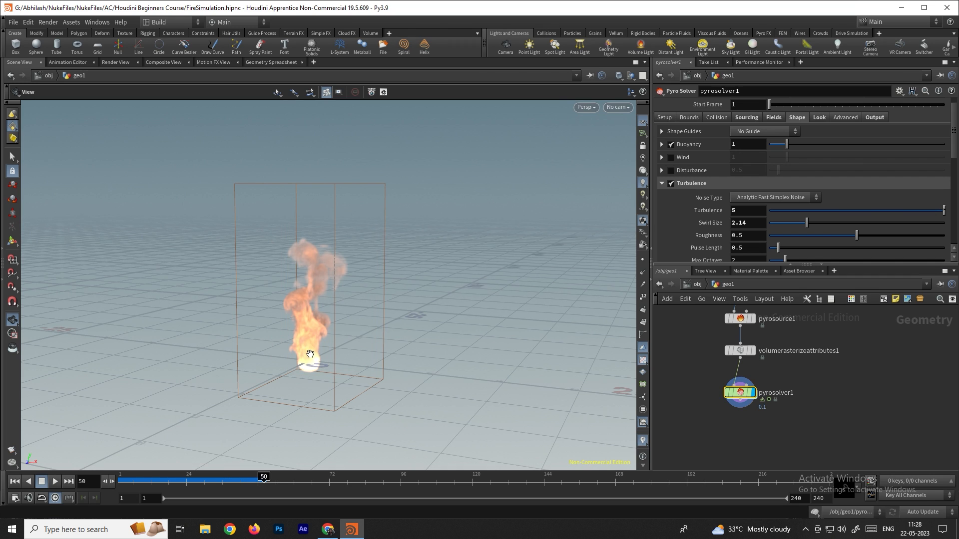
scroll(299, 356, "up", 3)
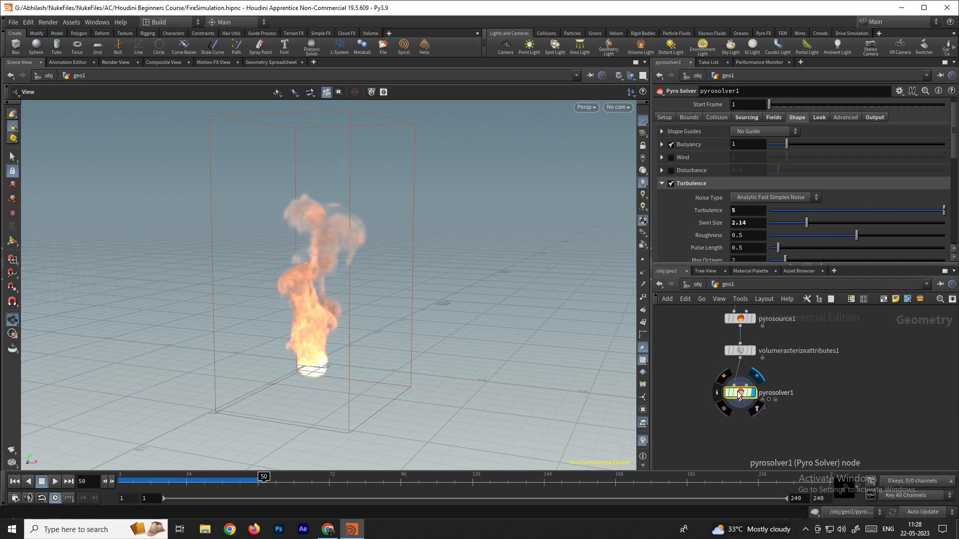
Set the Pyro Solver's Voxel Size to 0.05 and replay the simulation from frame 1 to about frame 14.
left_click(670, 117)
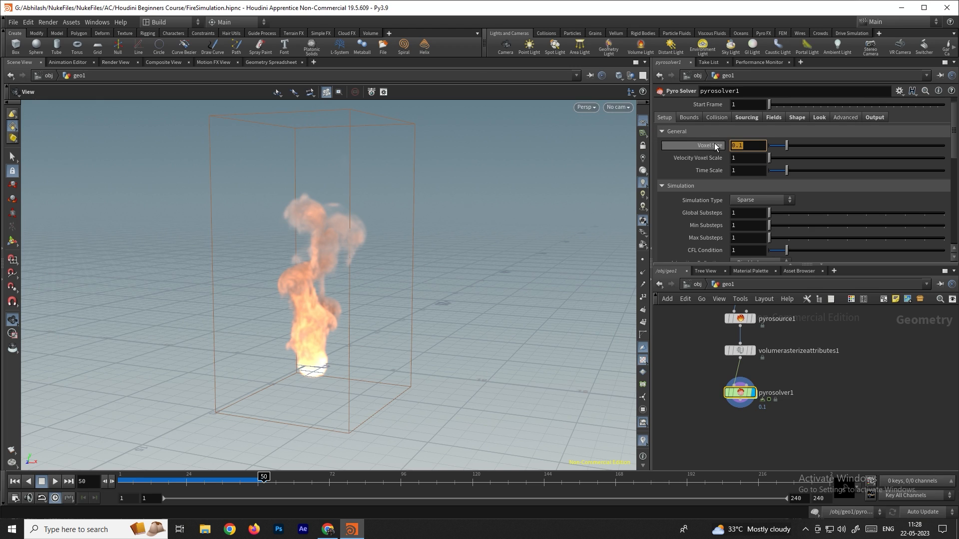
mouse_move(714, 144)
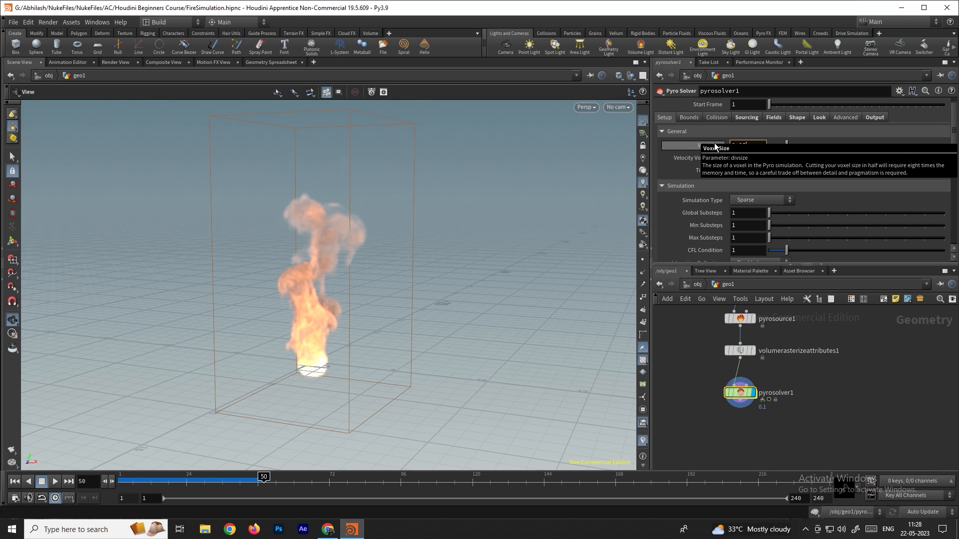
key("Return")
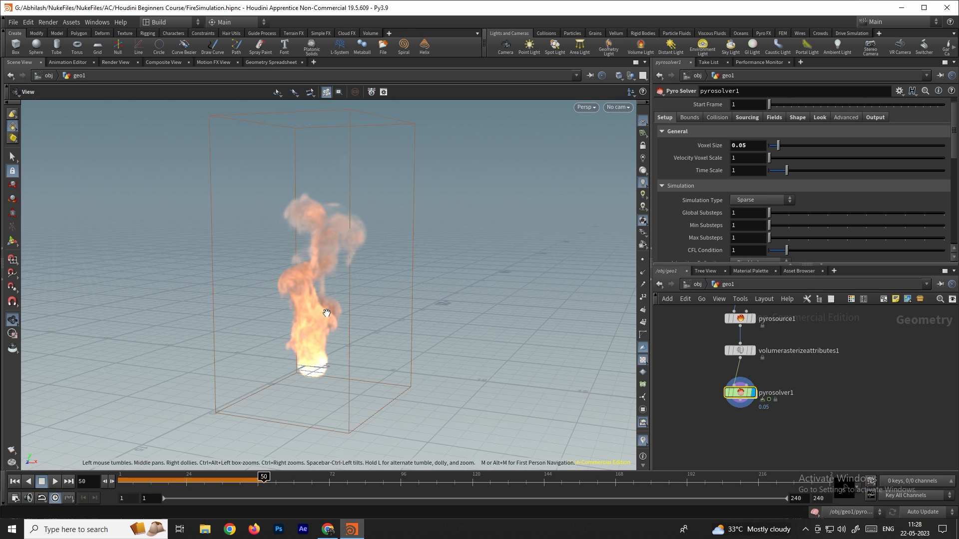
left_click(15, 481)
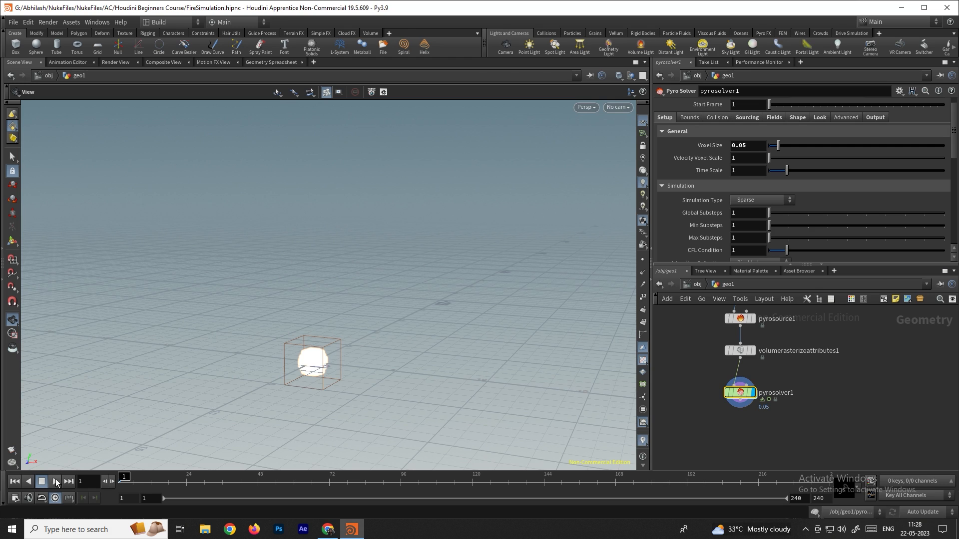
left_click(55, 481)
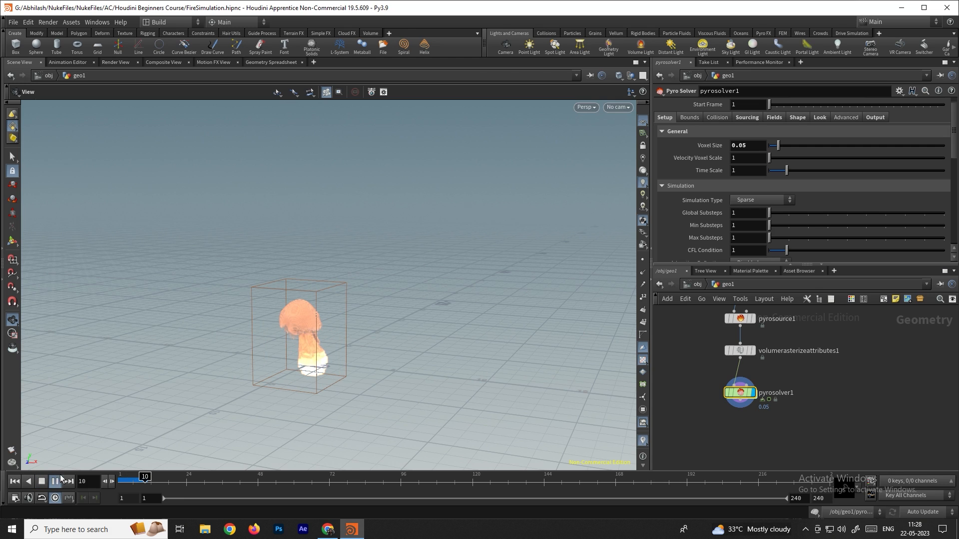
left_click(43, 482)
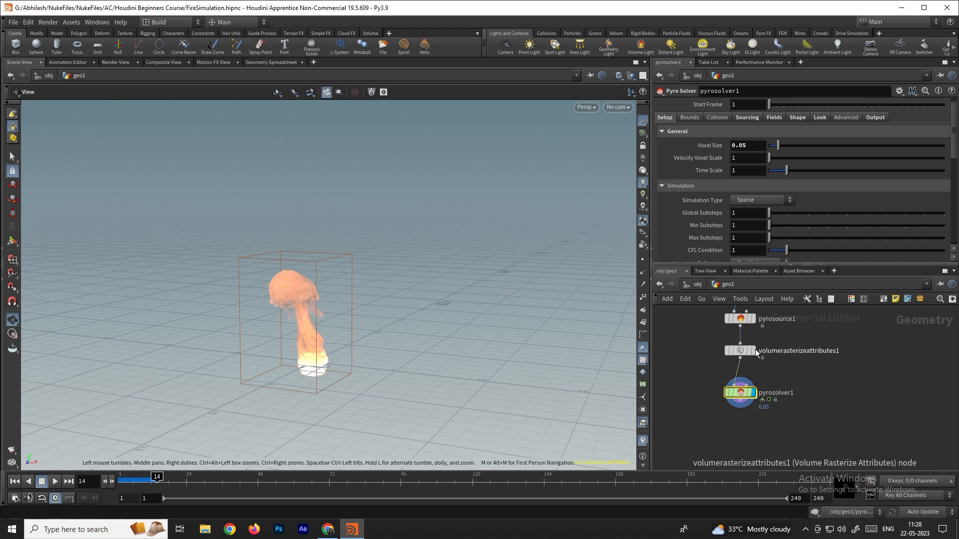
Link the Volume Rasterize Attributes node's Voxel Size to the Pyro Solver's Voxel Size with a relative reference.
right_click(711, 148)
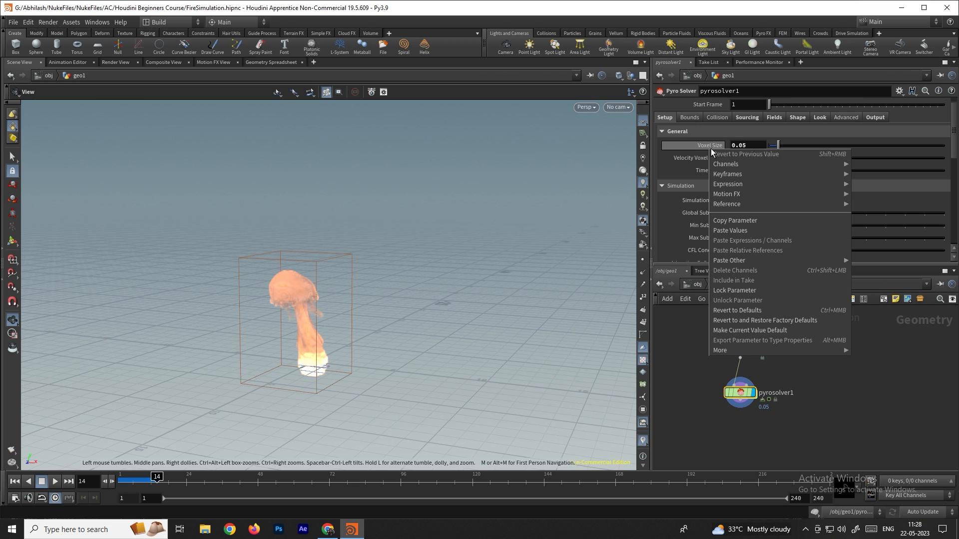
left_click(791, 220)
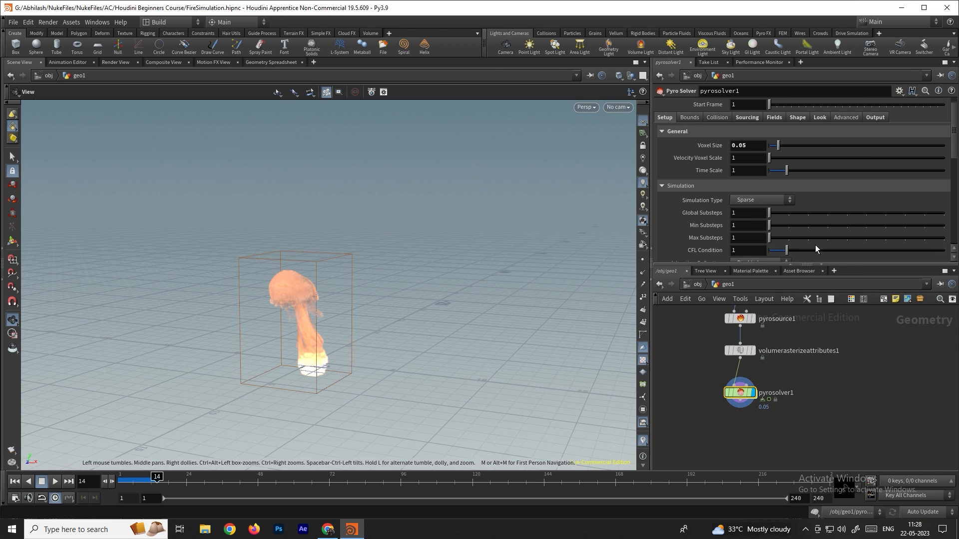
left_click(739, 349)
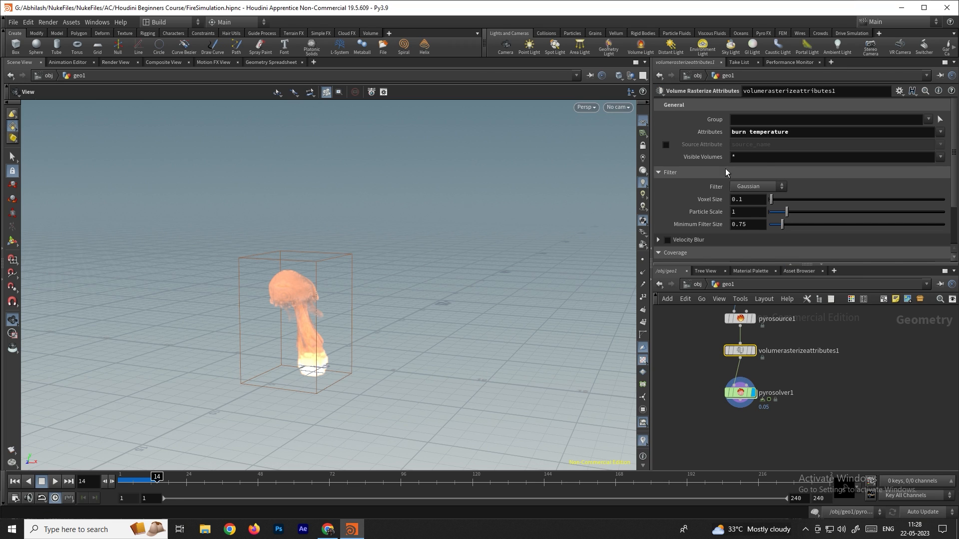
right_click(709, 199)
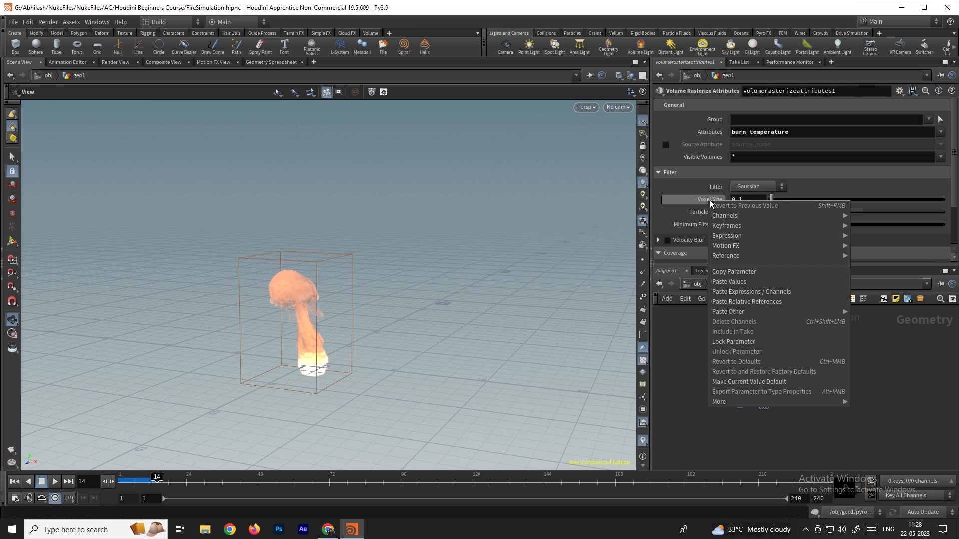
left_click(735, 303)
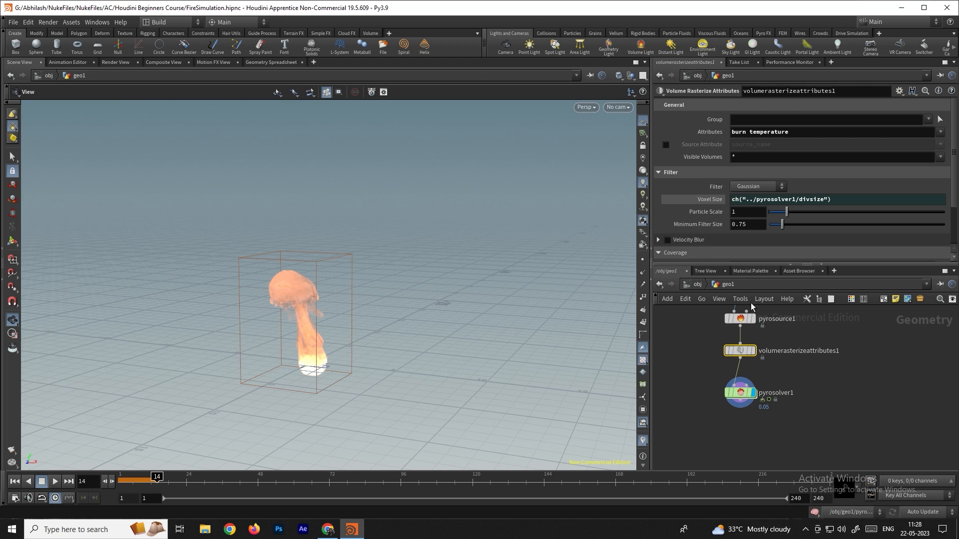
Link the Pyro Source's Particle Separation to the Pyro Solver's Voxel Size with a relative reference.
left_click(740, 318)
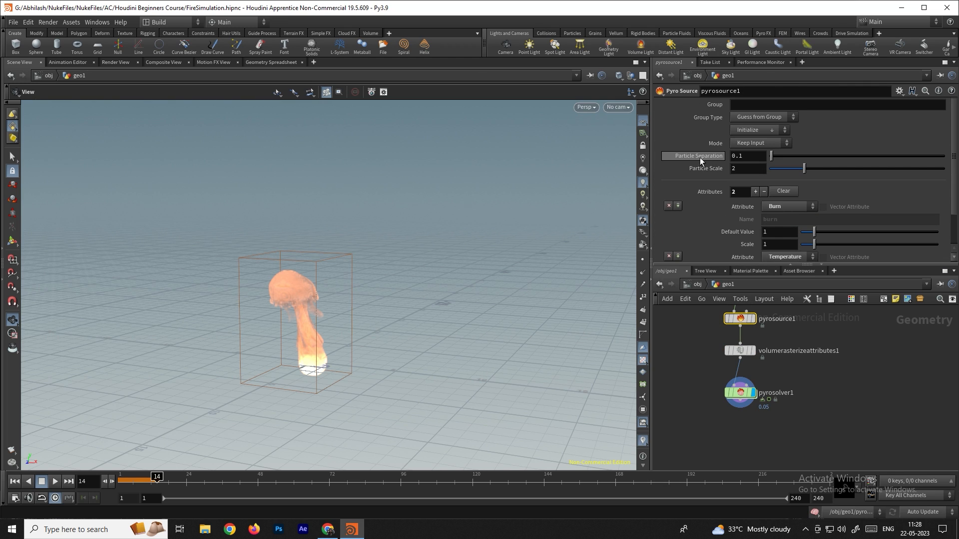
right_click(703, 156)
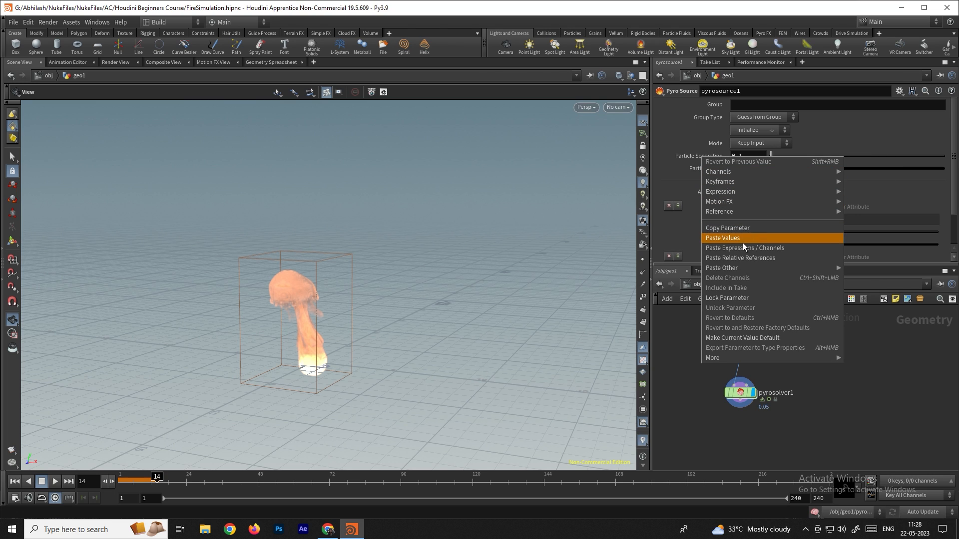
left_click(743, 257)
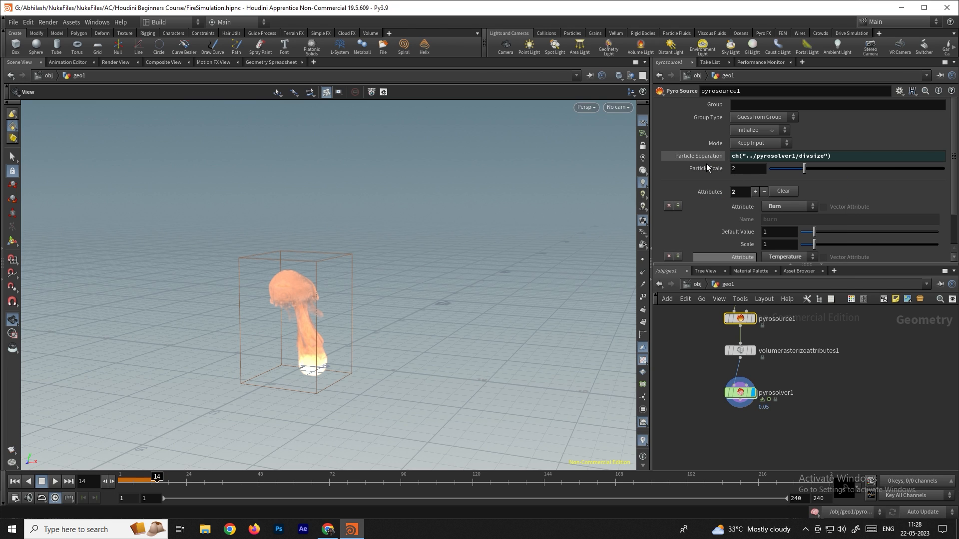
Replay the simulation from frame 1 to about frame 26 in a closer view to inspect the finer flame detail.
left_click(18, 483)
right_click_drag(356, 378, 432, 393)
middle_click_drag(337, 367, 378, 391)
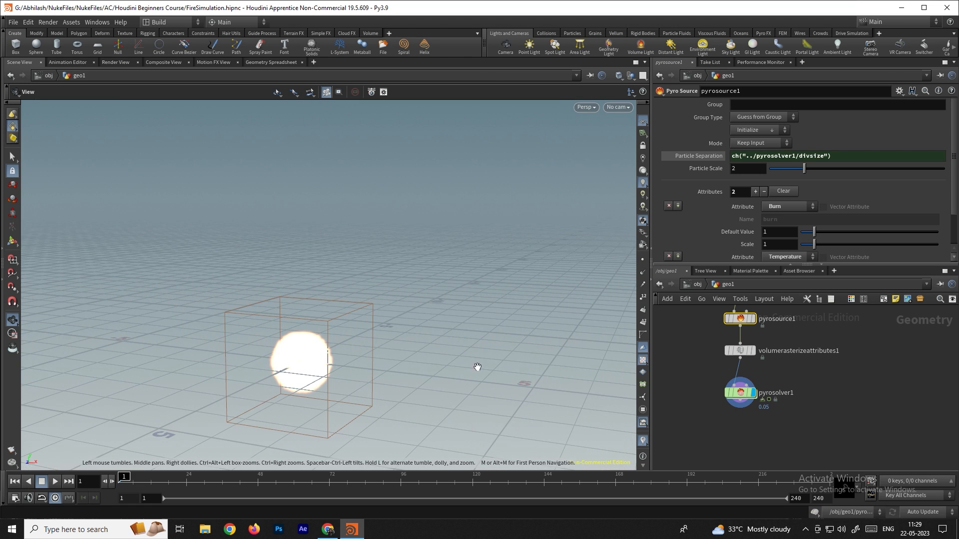
left_click(56, 482)
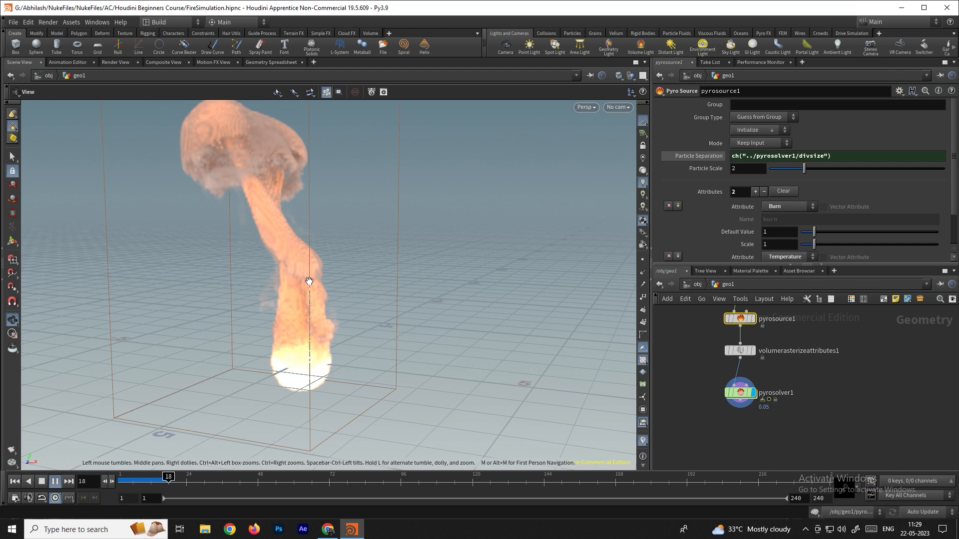
key("Escape")
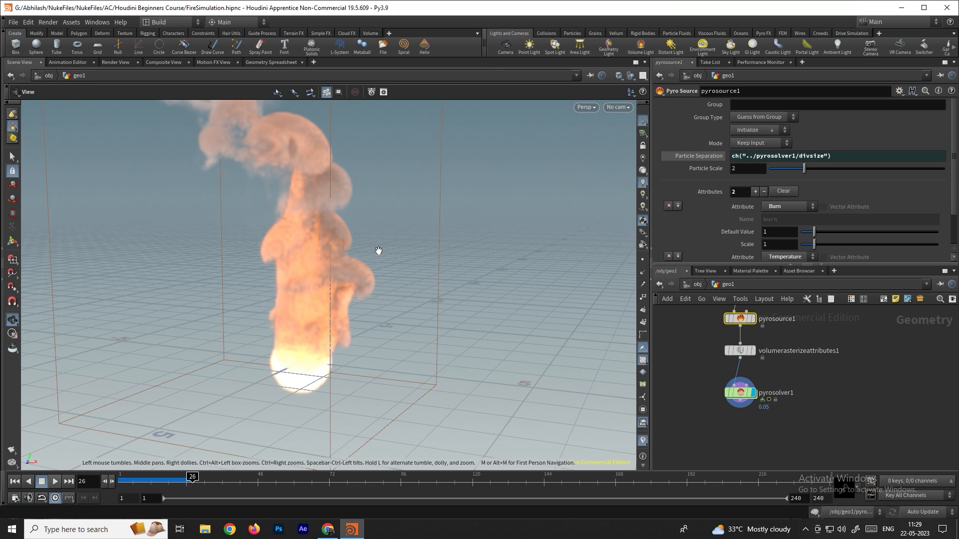
left_click_drag(283, 307, 304, 259)
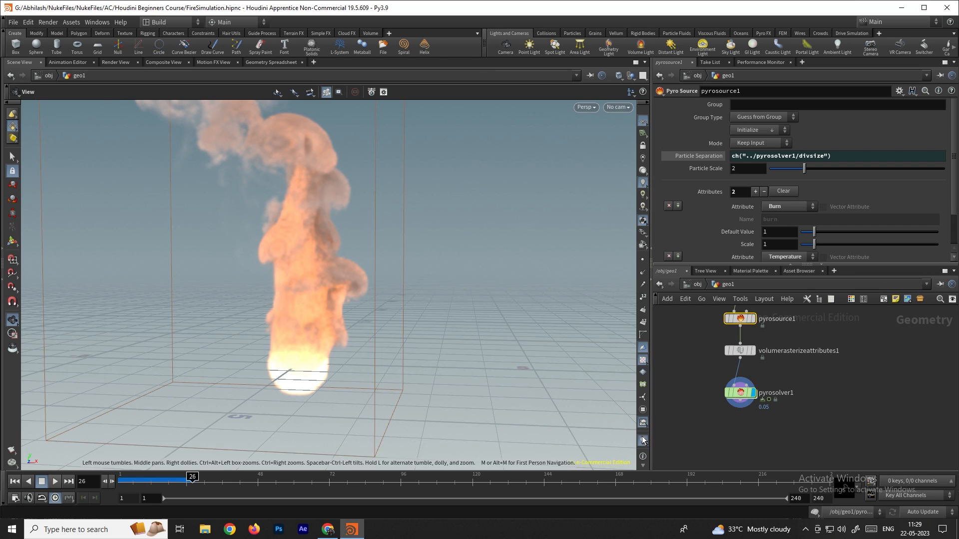
Set the viewport background Color Scheme to Dark in the display options.
left_click(643, 465)
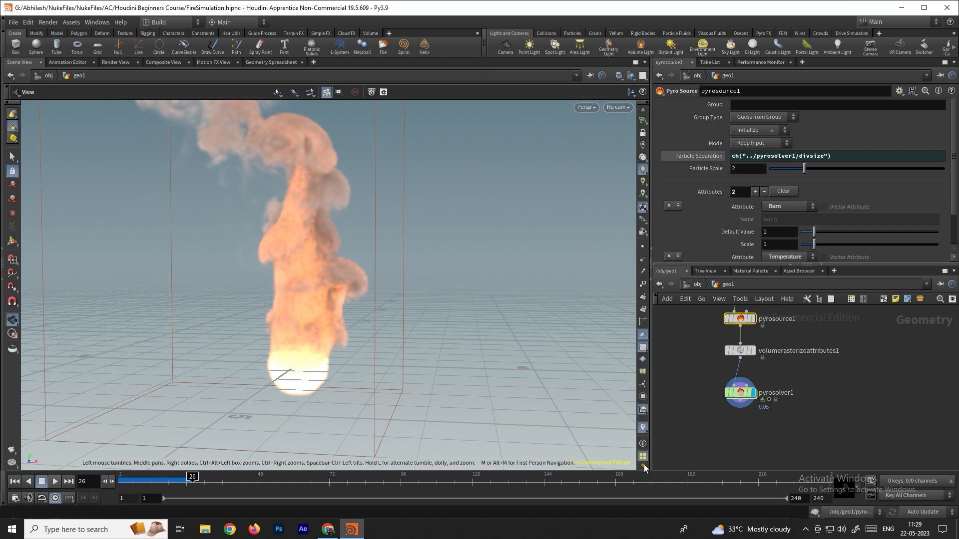
left_click(643, 465)
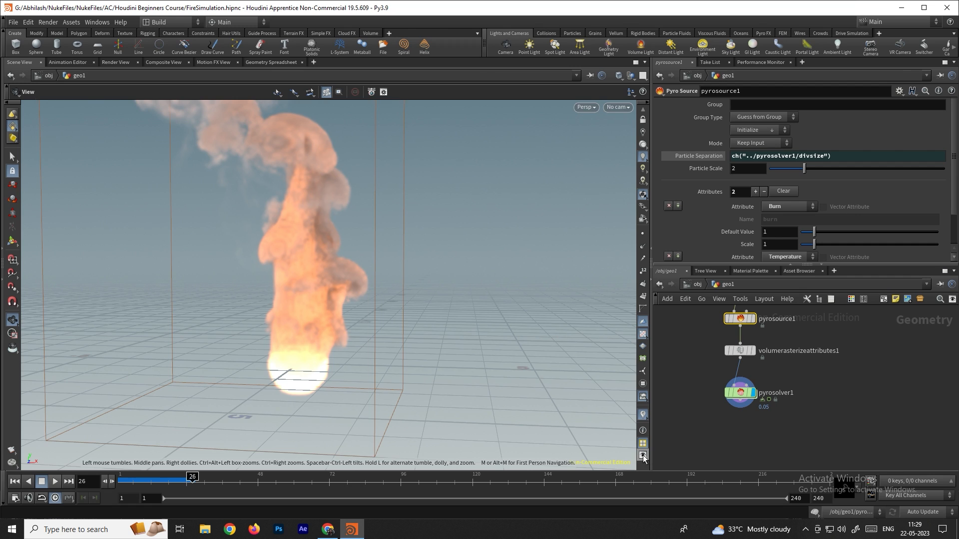
left_click(643, 456)
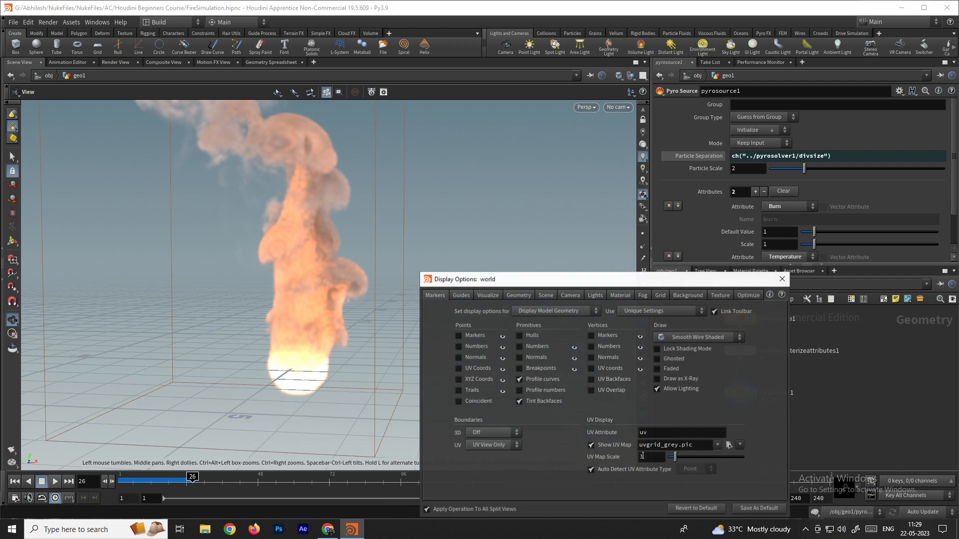
left_click(689, 295)
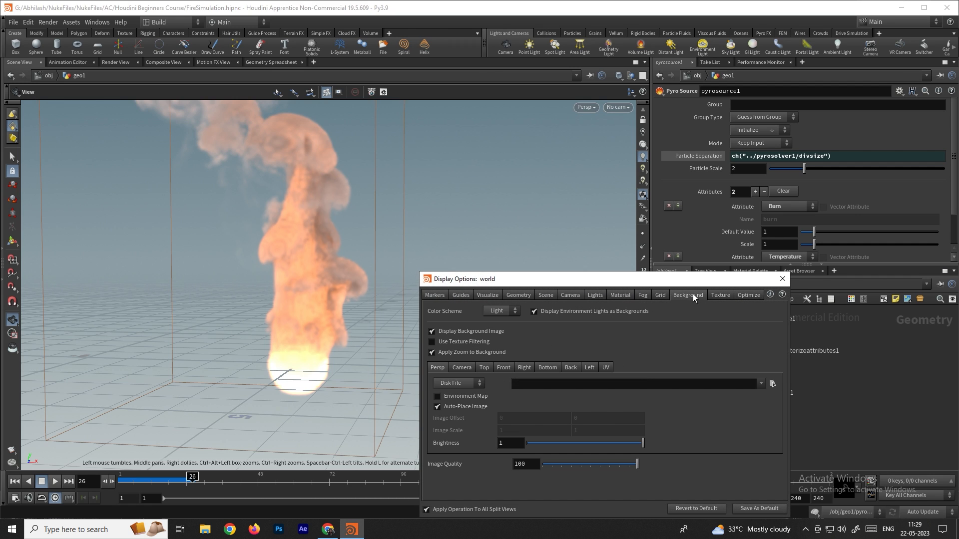
left_click(497, 313)
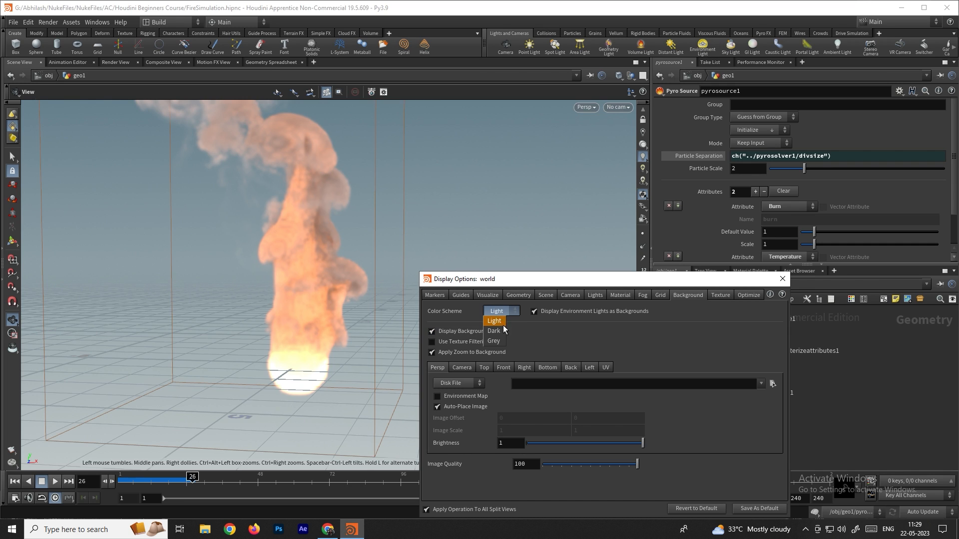
left_click(497, 325)
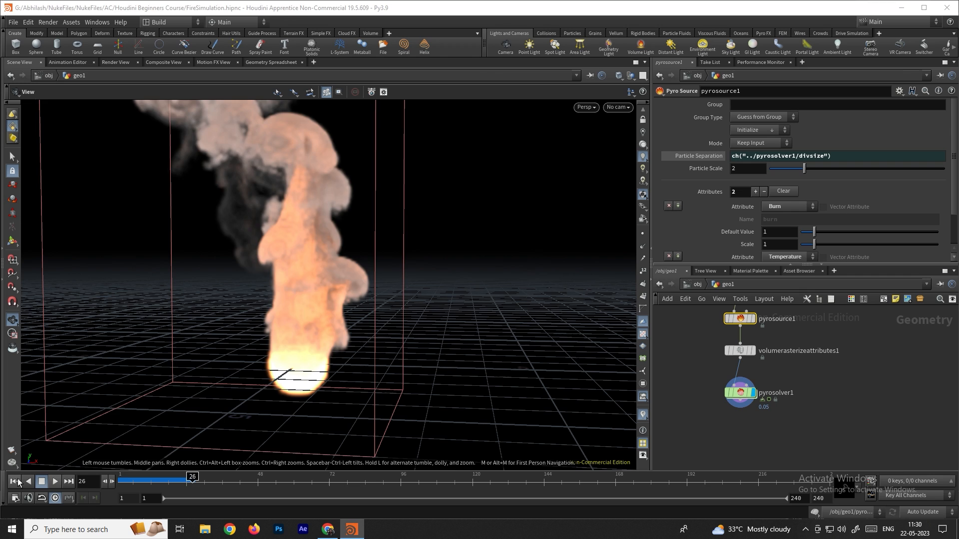
Replay the simulation from frame 1 to about frame 31 against the dark background.
left_click(15, 481)
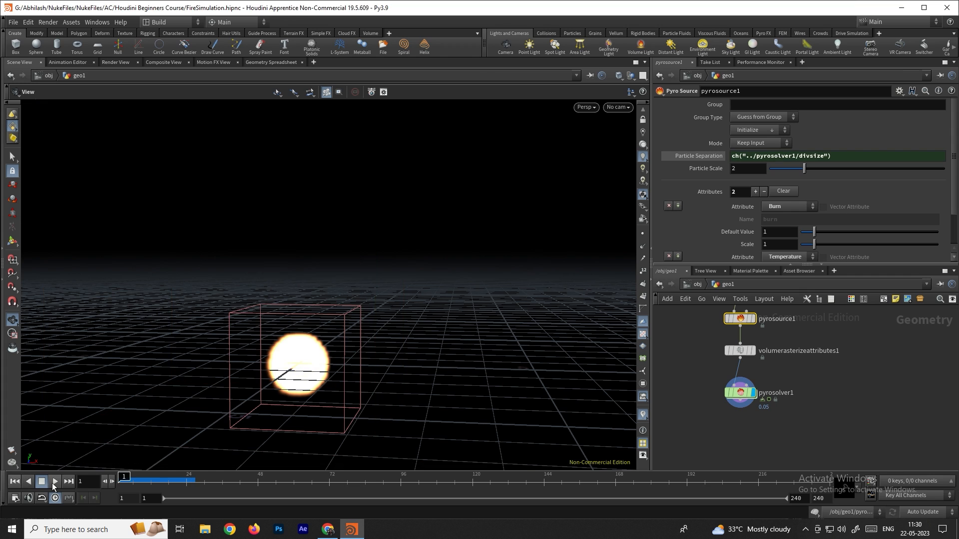
left_click(54, 481)
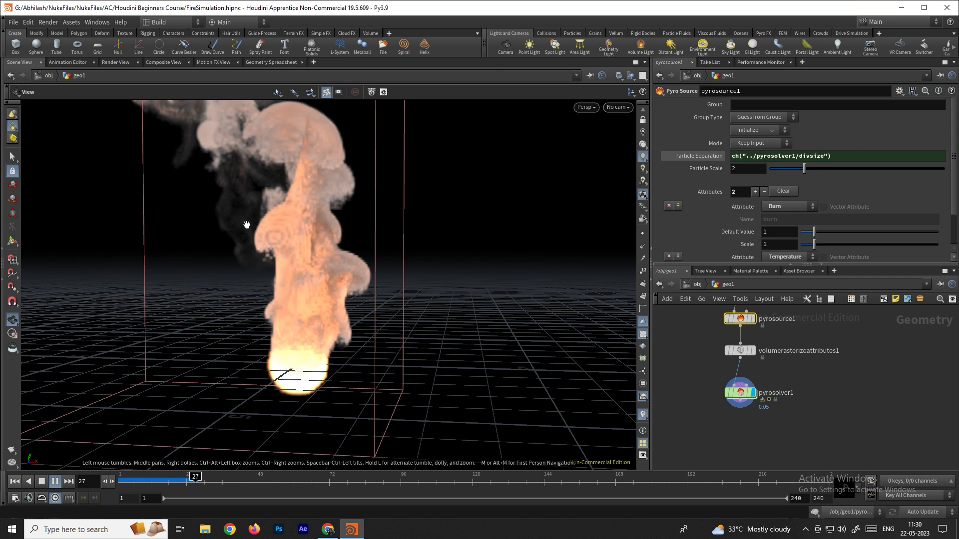
key("Escape")
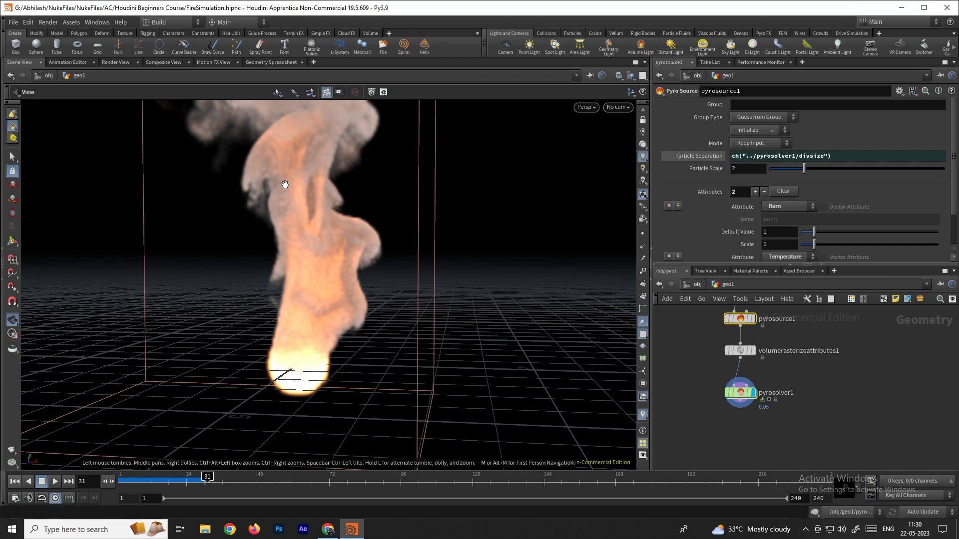
Set the Smoke Color in the Pyro Solver's look settings to a dark grey of 0.2 in R, G and B.
left_click(742, 393)
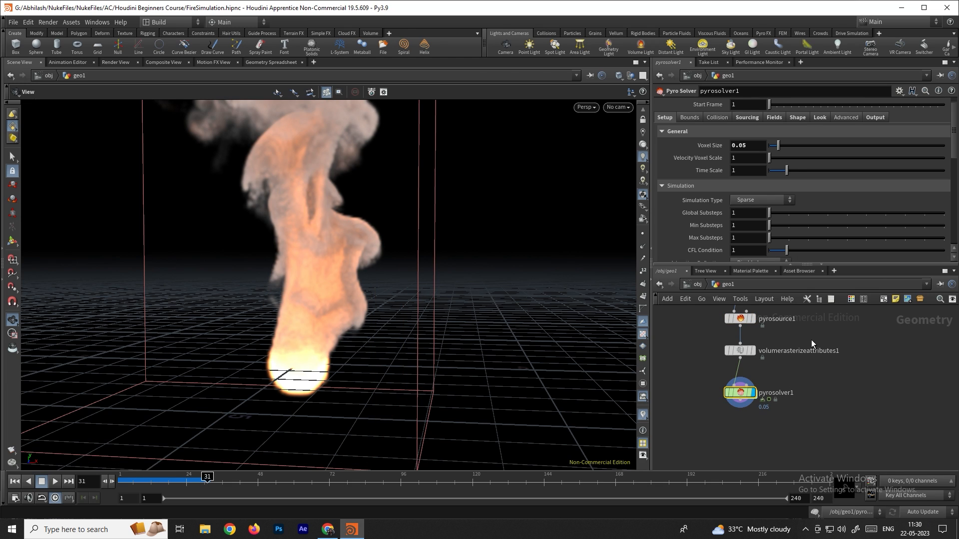
left_click(819, 117)
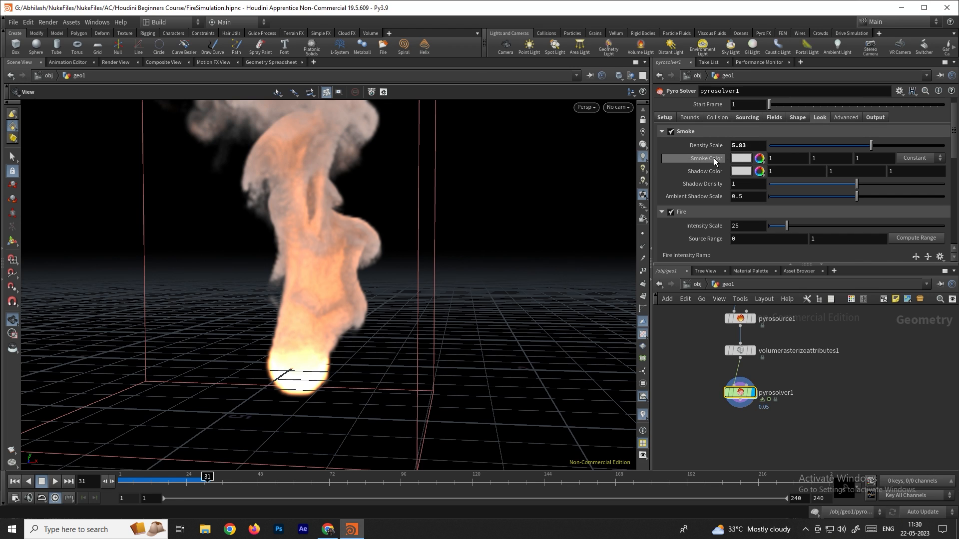
left_click(741, 159)
left_click(790, 144)
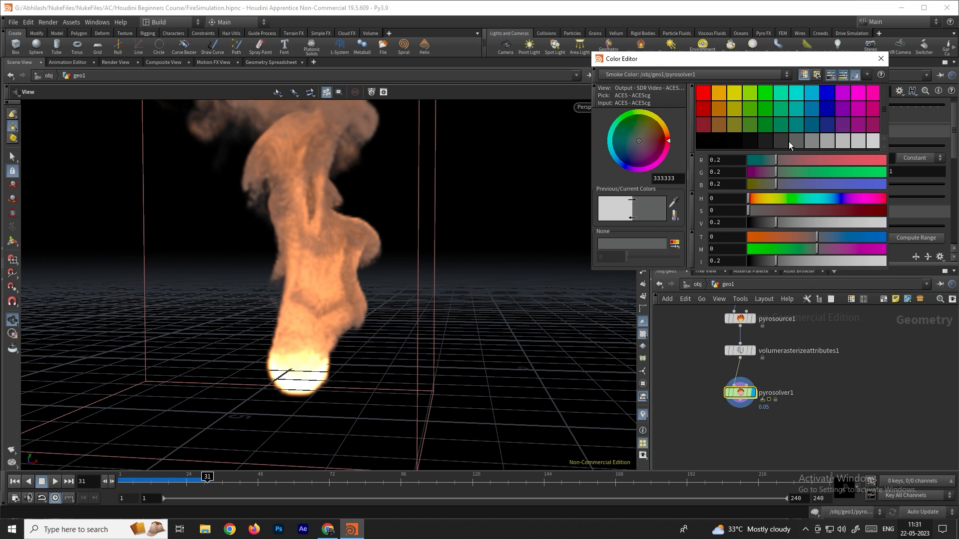
Darken the Pyro Solver's Smoke Color to 0.025 in R, G and B and raise the fire Intensity Scale to 37.1.
left_click(767, 140)
left_click(757, 141)
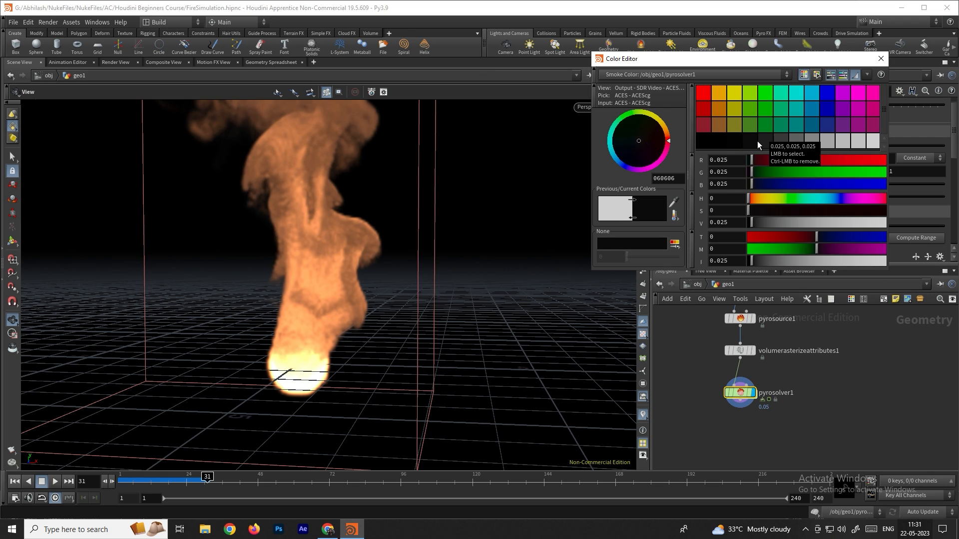
left_click(881, 58)
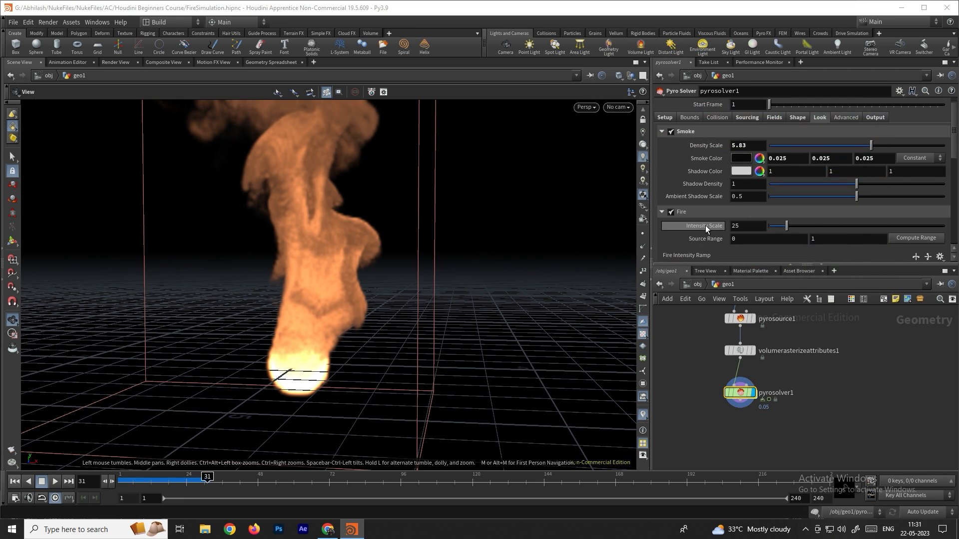
mouse_move(786, 226)
left_mouse_down()
mouse_move(803, 225)
mouse_move(795, 225)
left_mouse_up()
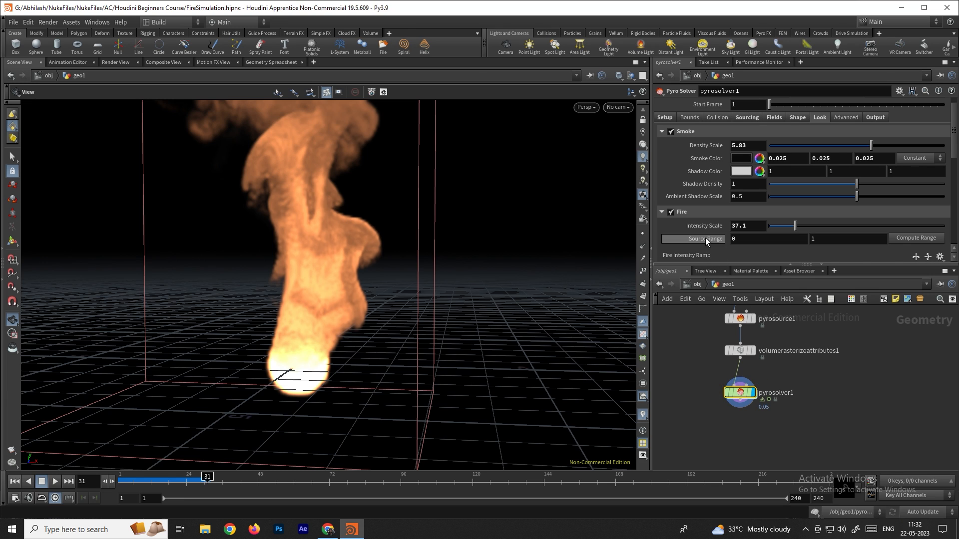
Reverse the Fire Color Ramp and move its black end key inward to about four-fifths of the ramp.
scroll(705, 237, "down", 3)
scroll(700, 222, "down", 3)
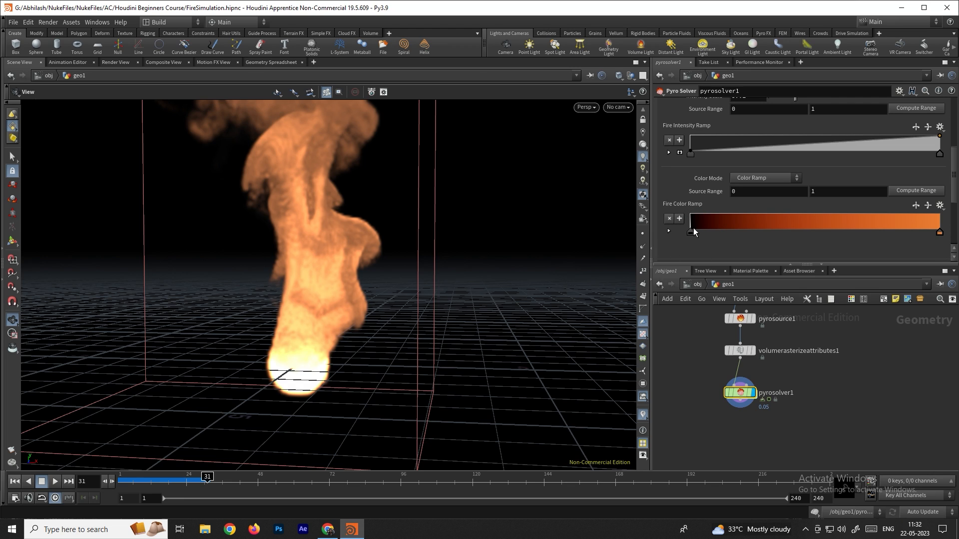
left_click(913, 204)
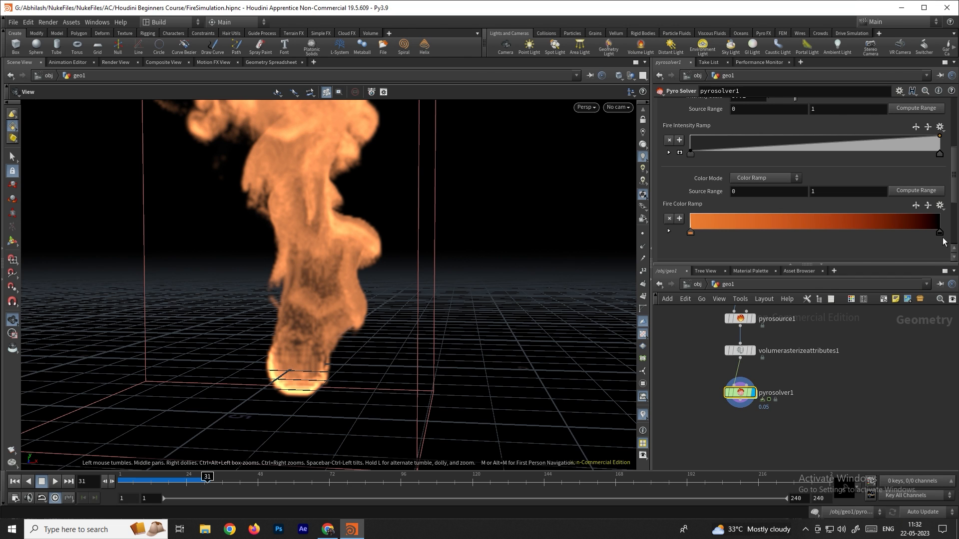
left_click_drag(939, 233, 890, 238)
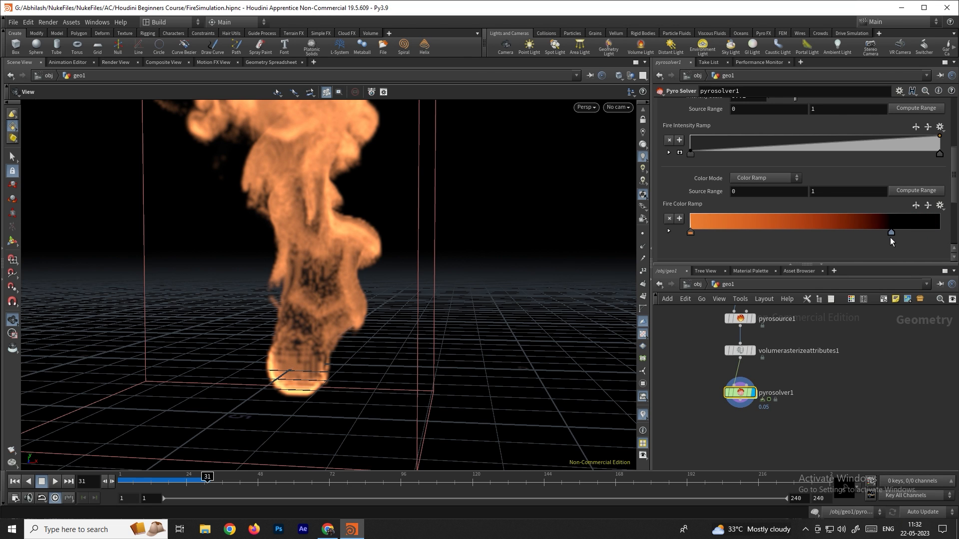
Replay the simulation from frame 1 to about frame 24 and inspect the recoloured flame from a different angle.
left_click_drag(360, 344, 355, 277)
scroll(346, 211, "up", 3)
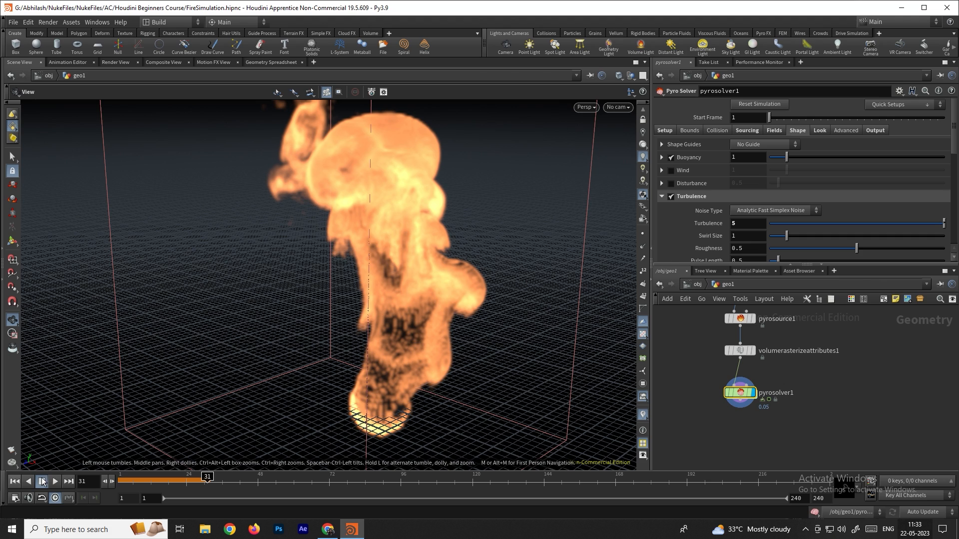
left_click(14, 482)
left_click(56, 480)
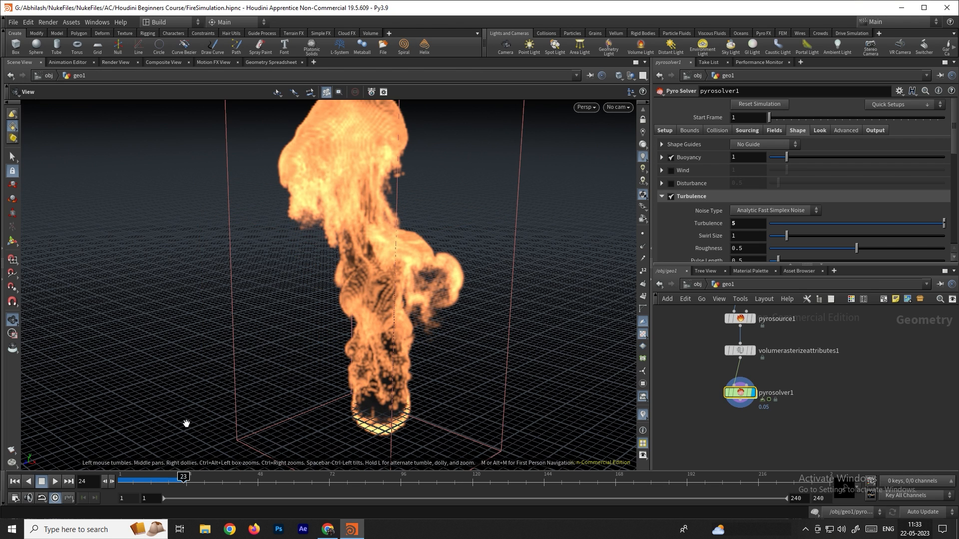
left_click_drag(294, 343, 388, 305)
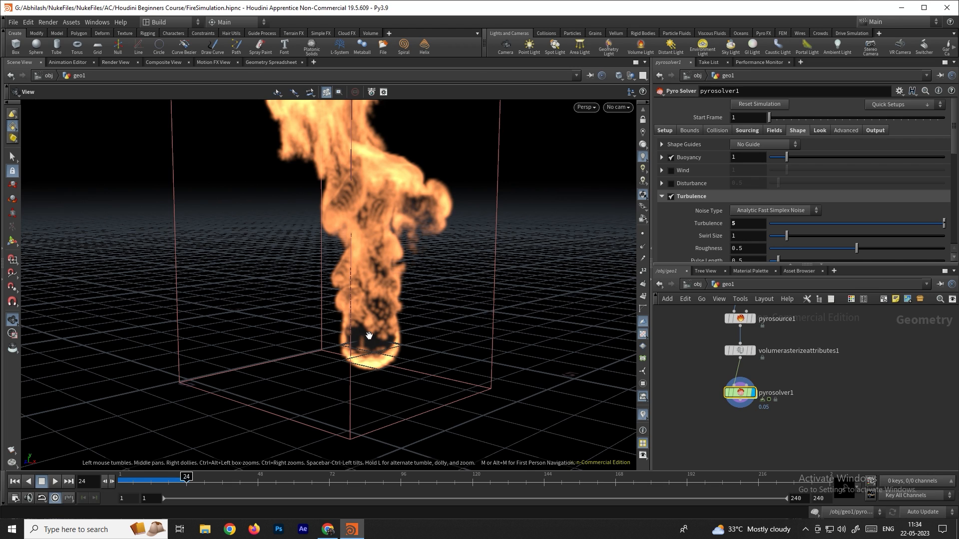
Change sphere1's Primitive Type to Polygon, display the sphere in the viewport and set its Frequency to 5.
middle_click_drag(723, 299, 729, 370)
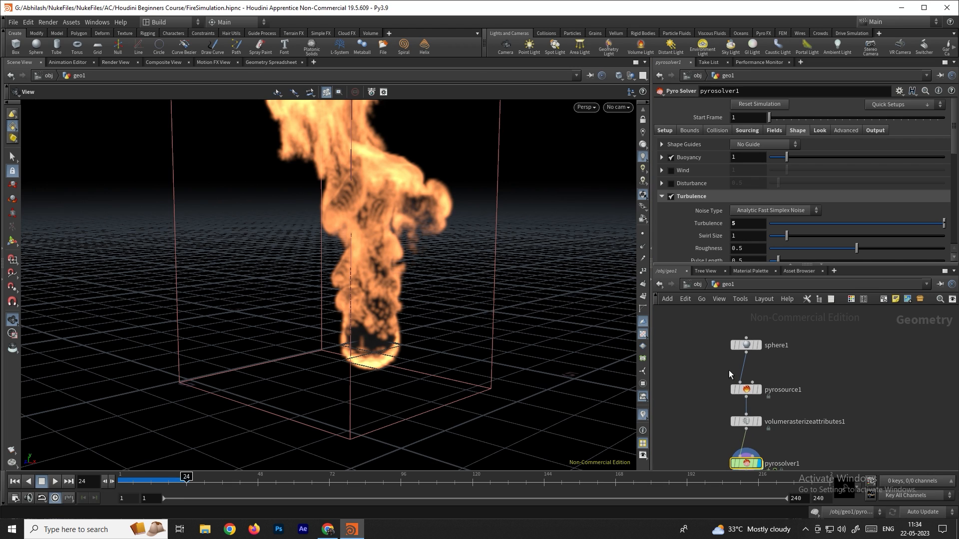
left_click(746, 345)
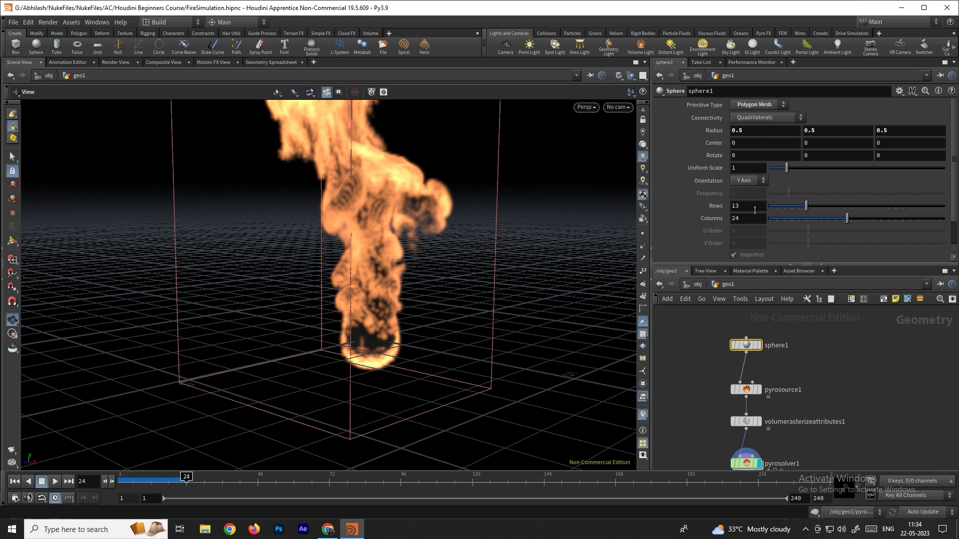
left_click(756, 106)
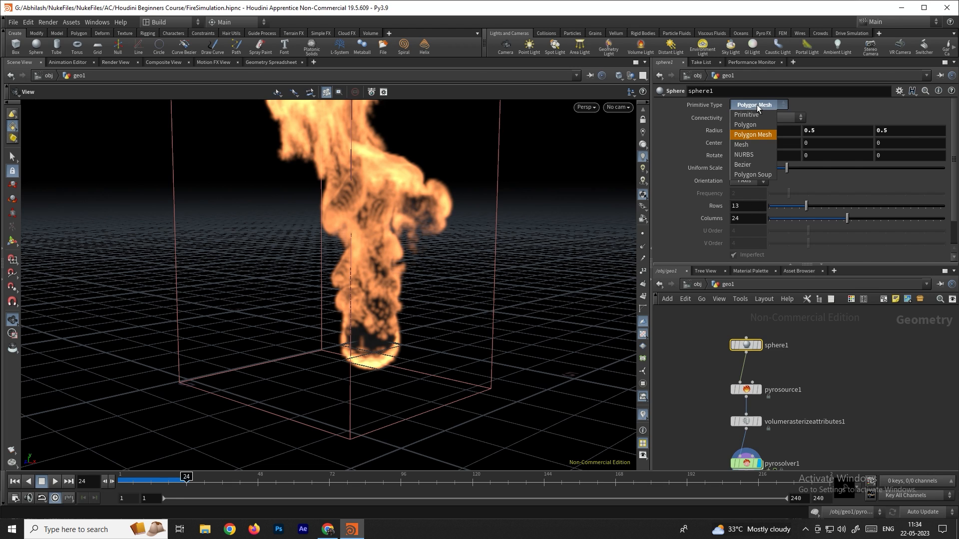
left_click(738, 125)
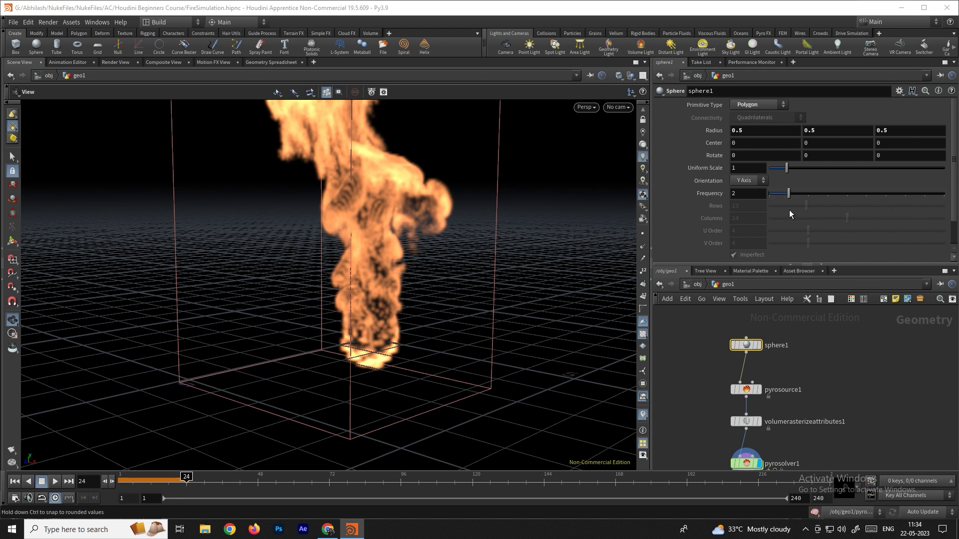
left_click(762, 346)
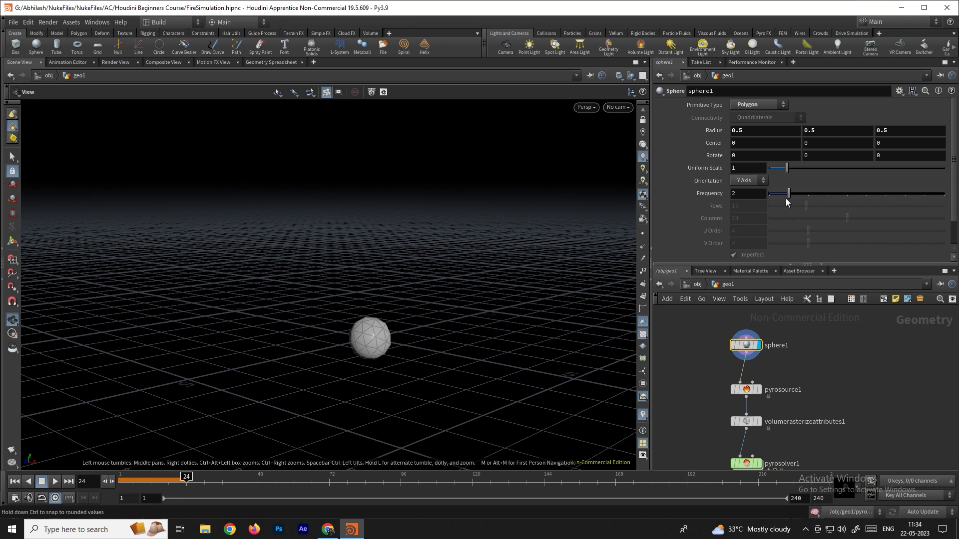
left_click_drag(798, 195, 851, 199)
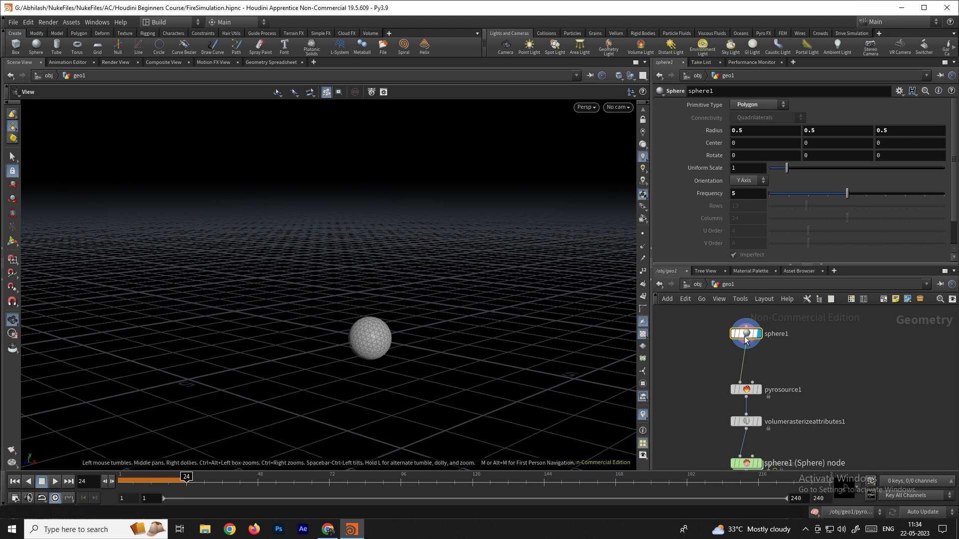
Insert a Mountain node between sphere1 and pyrosource1 and display its result in the viewport.
key("Tab")
type("mou")
key("Return")
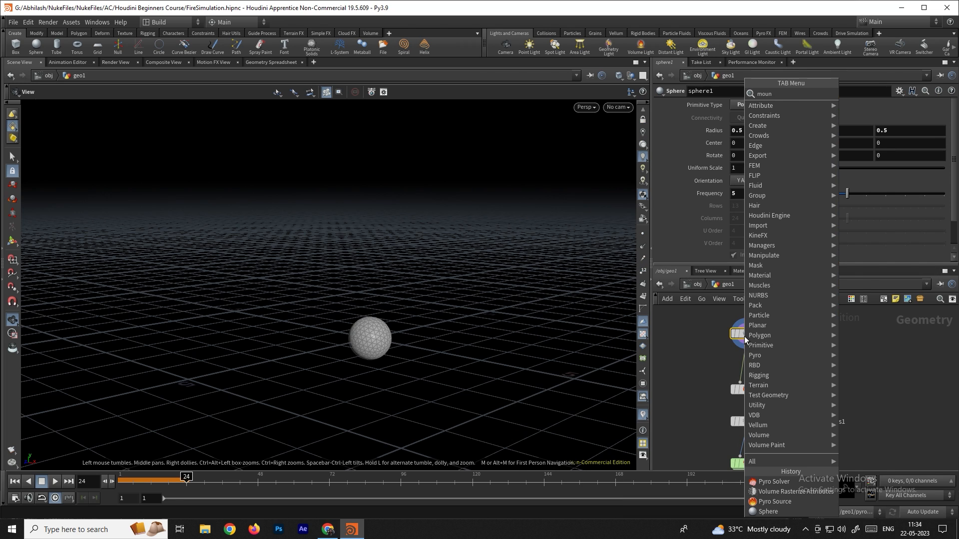
left_click(750, 361)
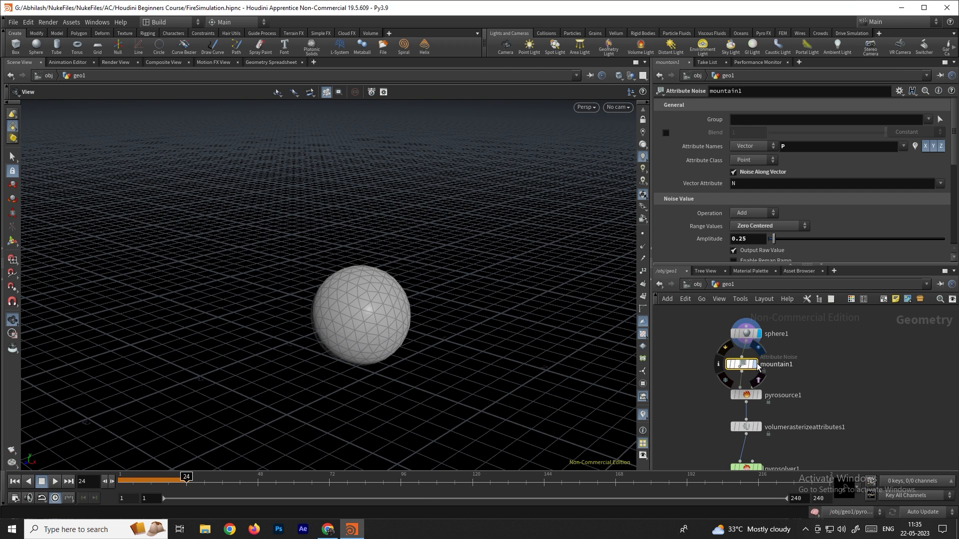
left_click(755, 365)
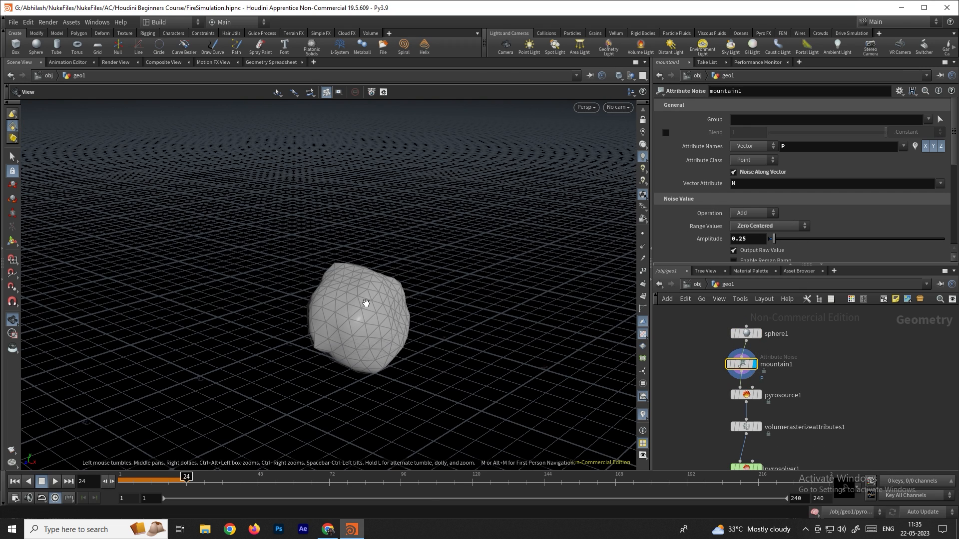
Enable Animate Noise on the Mountain node and play the deforming sphere to about frame 104.
scroll(683, 198, "down", 5)
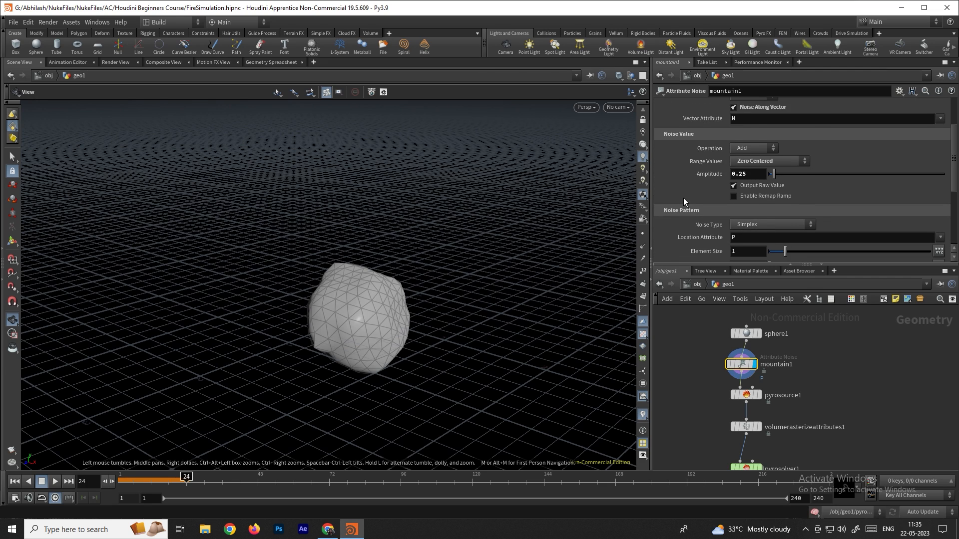
left_click(662, 213)
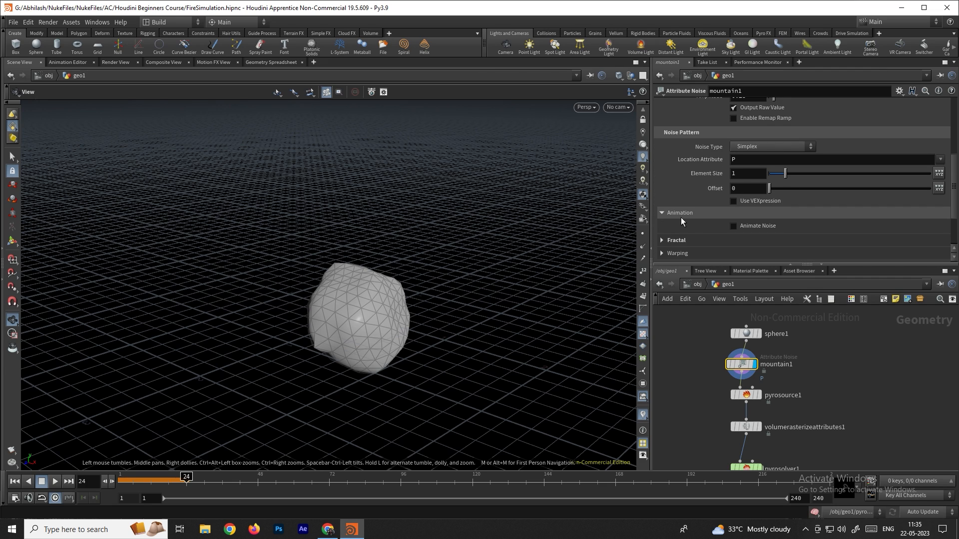
left_click(733, 226)
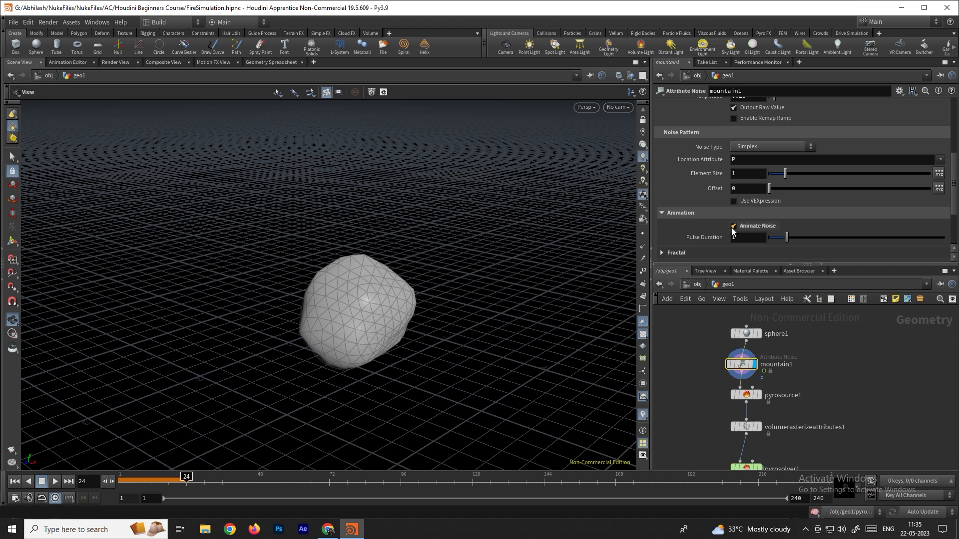
left_click(55, 481)
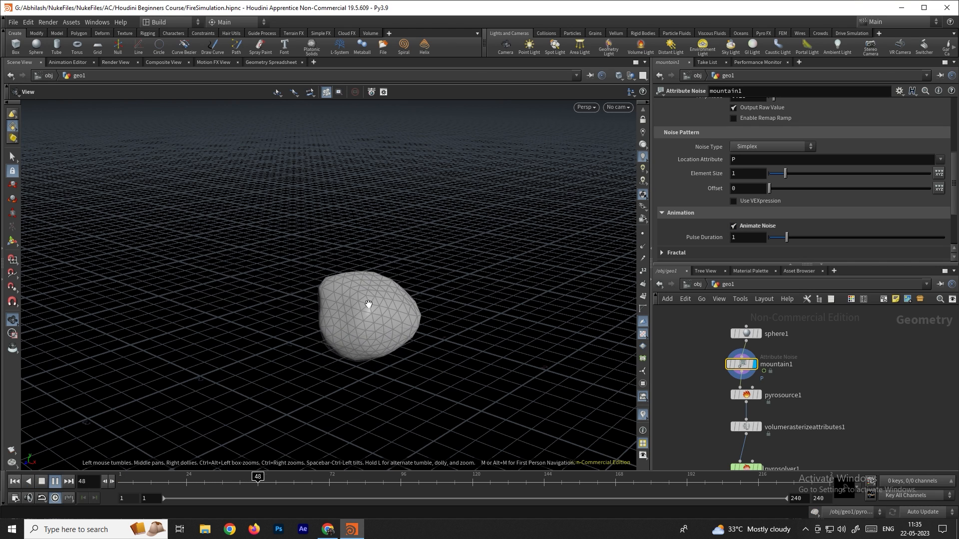
left_click(54, 481)
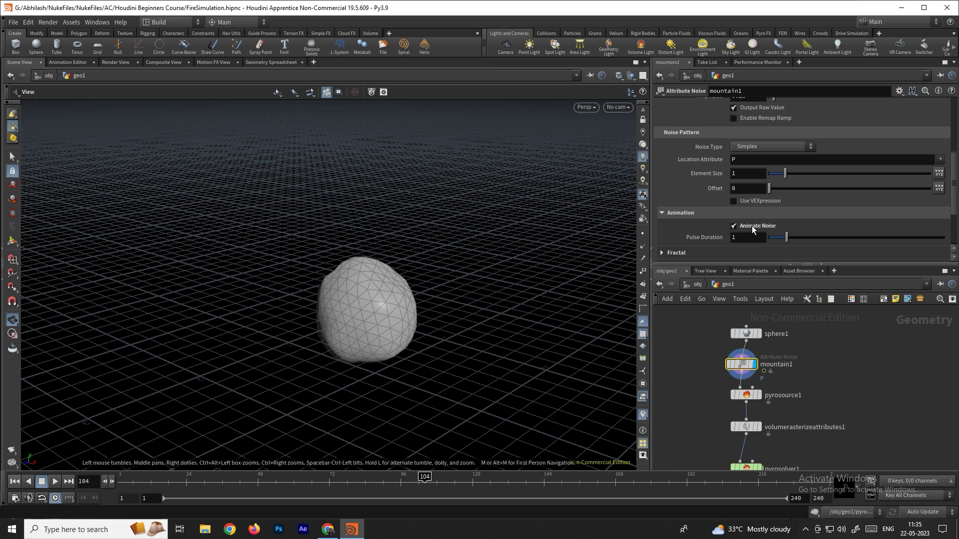
Set the Mountain node's noise Amplitude to 1.83 and replay the deformation from frame 1 to about frame 56.
scroll(684, 199, "down", 2)
scroll(703, 203, "up", 6)
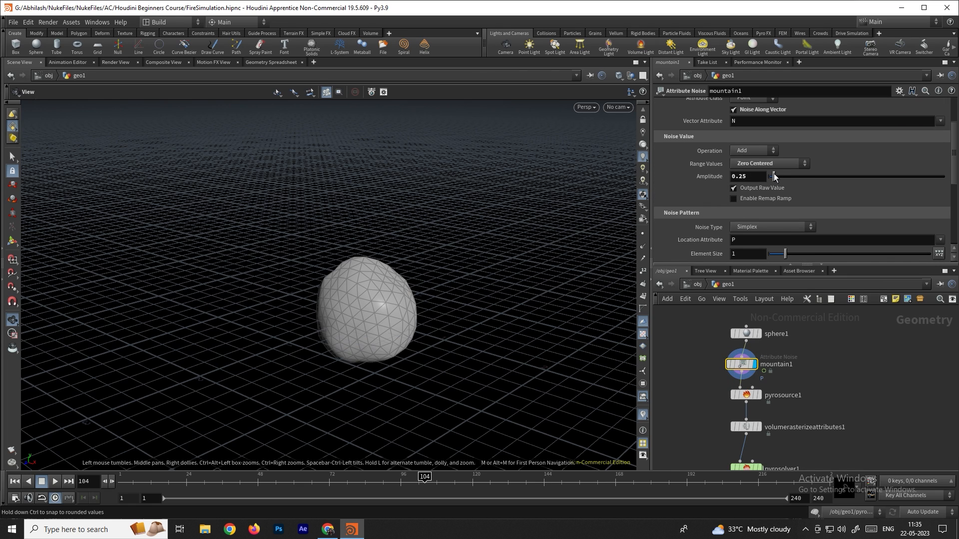
left_click_drag(775, 176, 801, 177)
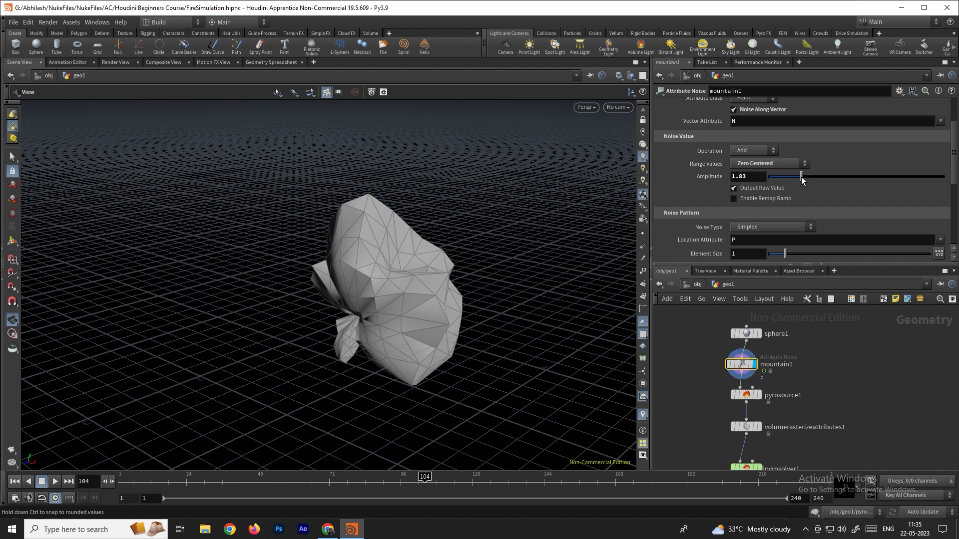
left_click(16, 482)
left_click(55, 483)
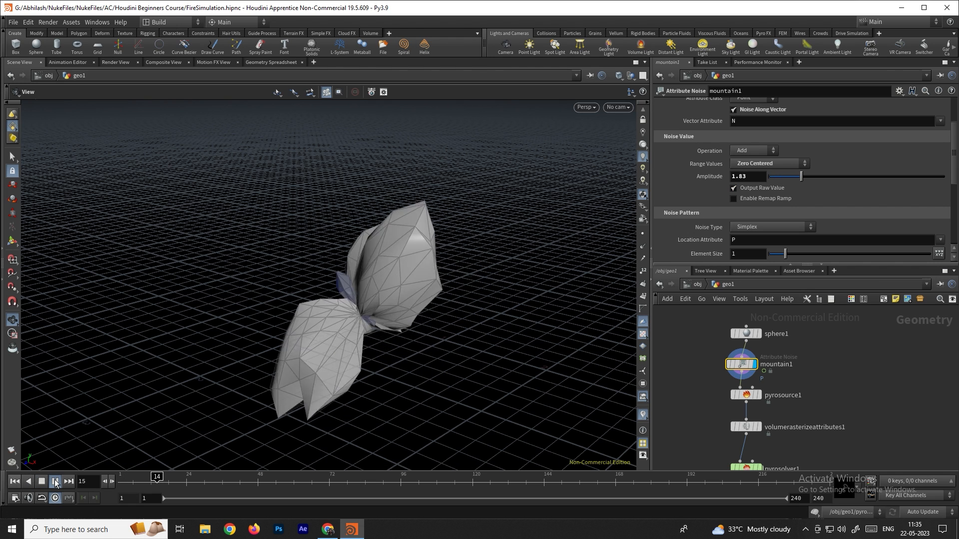
left_click(56, 483)
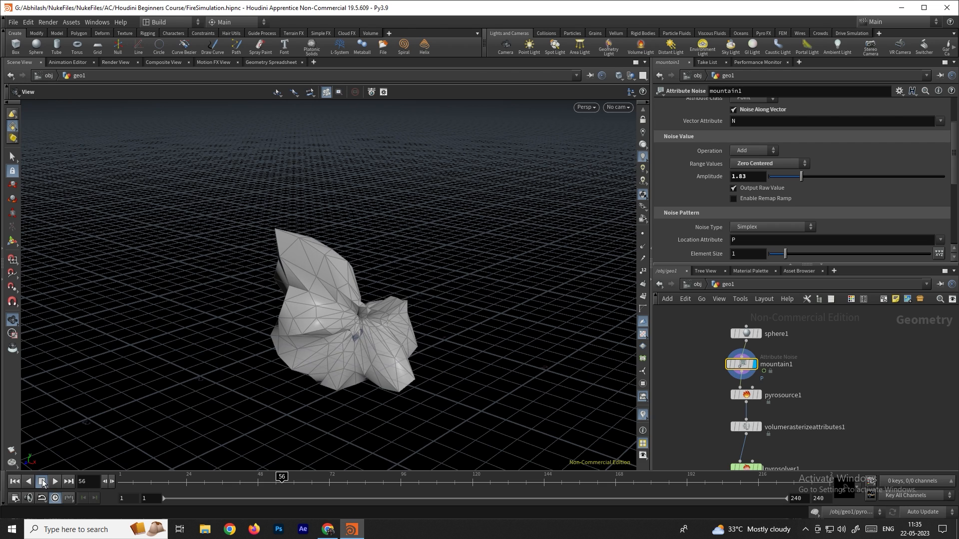
Set sphere1's Frequency to 8 and replay the deformation from frame 1 to about frame 54.
left_click(746, 333)
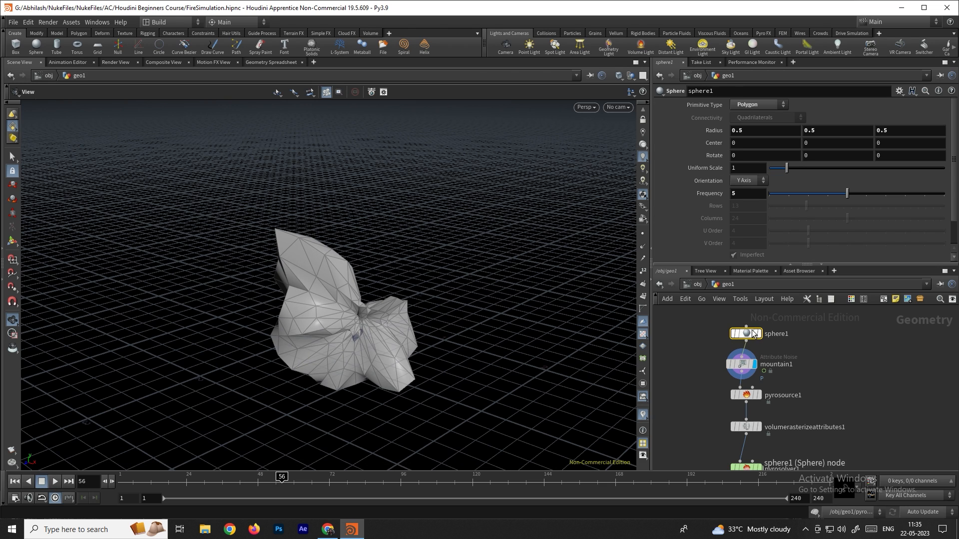
left_click_drag(844, 193, 905, 199)
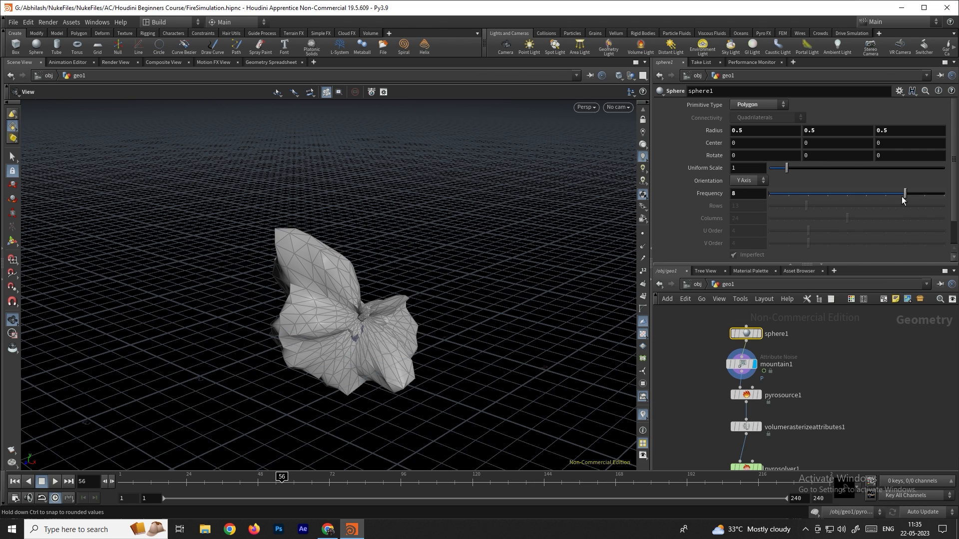
left_click(15, 481)
left_click(54, 481)
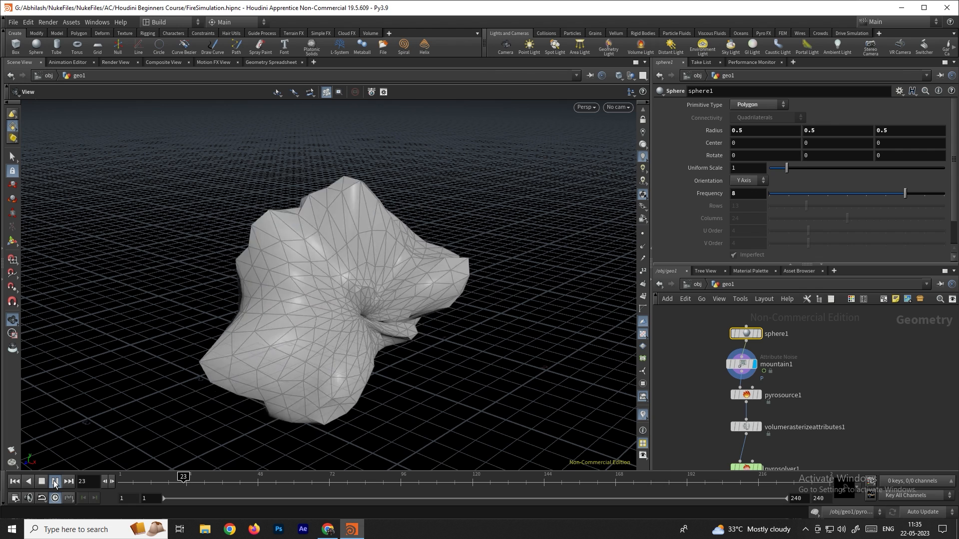
left_click(42, 482)
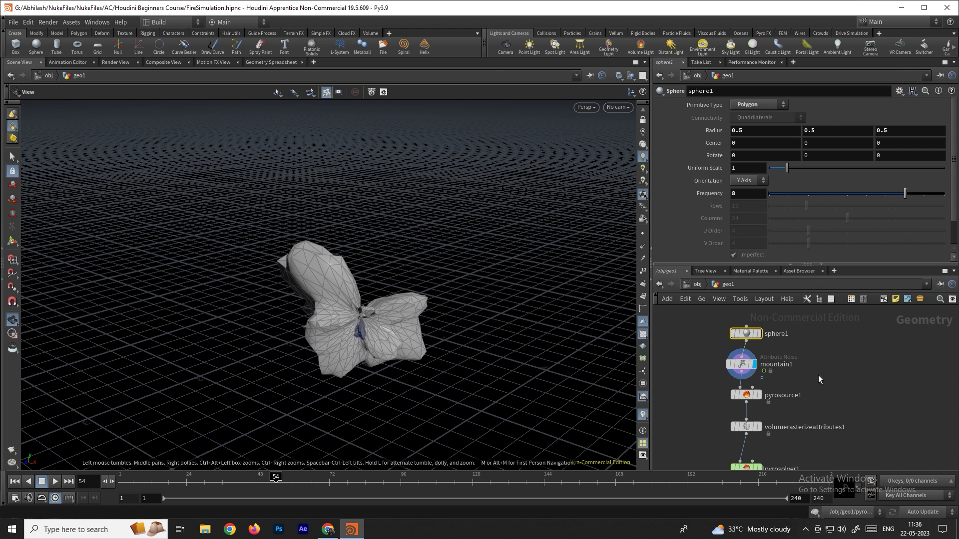
Set the Pyro Source's Mode to Surface Scatter and display its scattered points in the viewport.
left_click(752, 395)
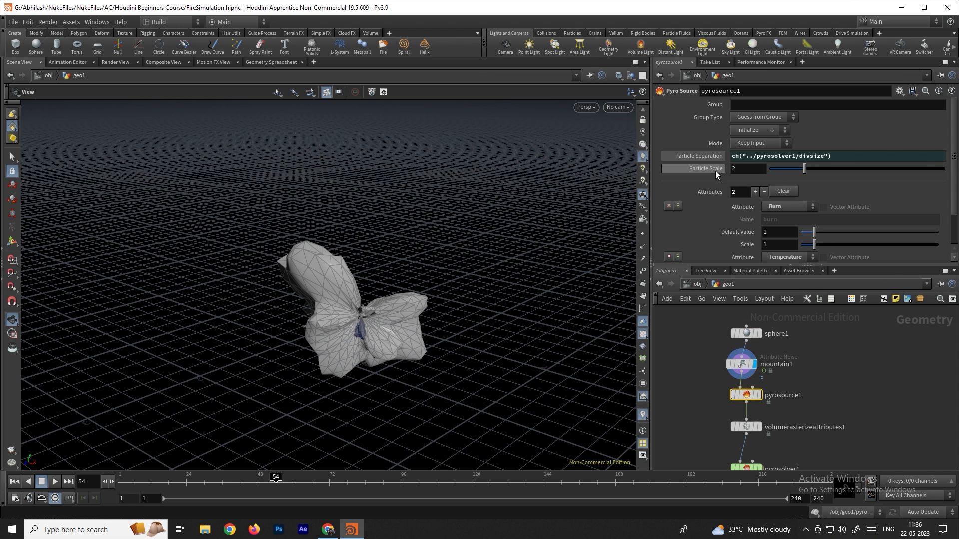
left_click(758, 143)
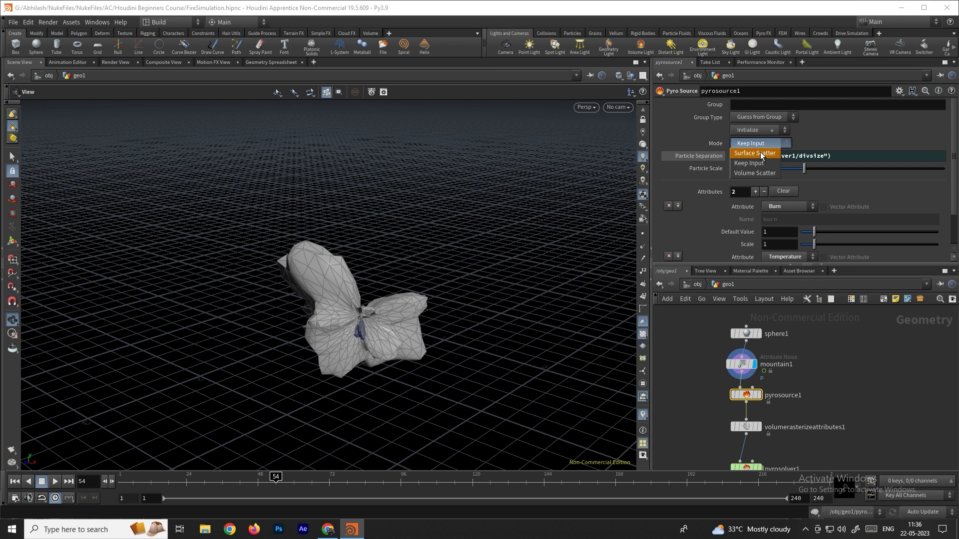
left_click(760, 151)
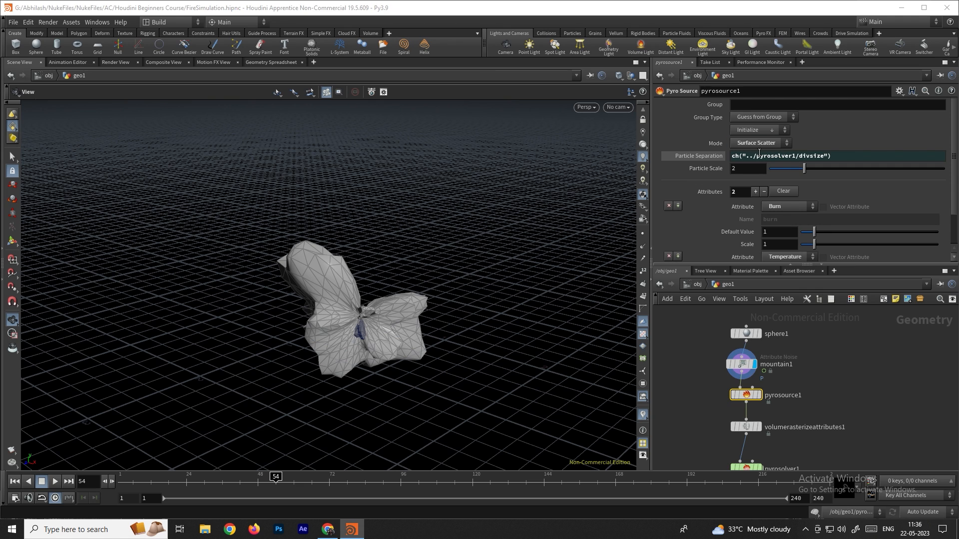
left_click(758, 395)
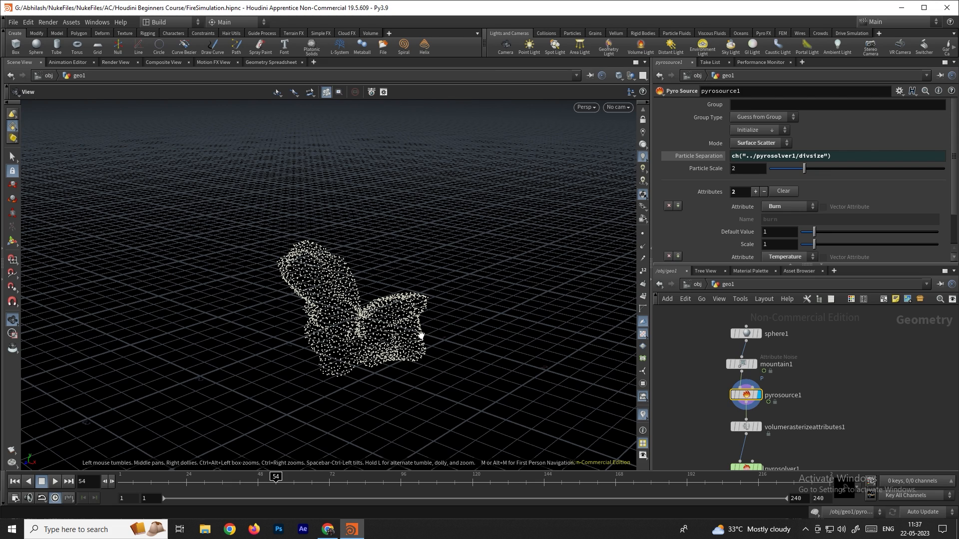
Display pyrosolver1 in the viewport and replay the fire simulation from frame 1 to about frame 45.
middle_click_drag(865, 406, 840, 345)
left_click(738, 409)
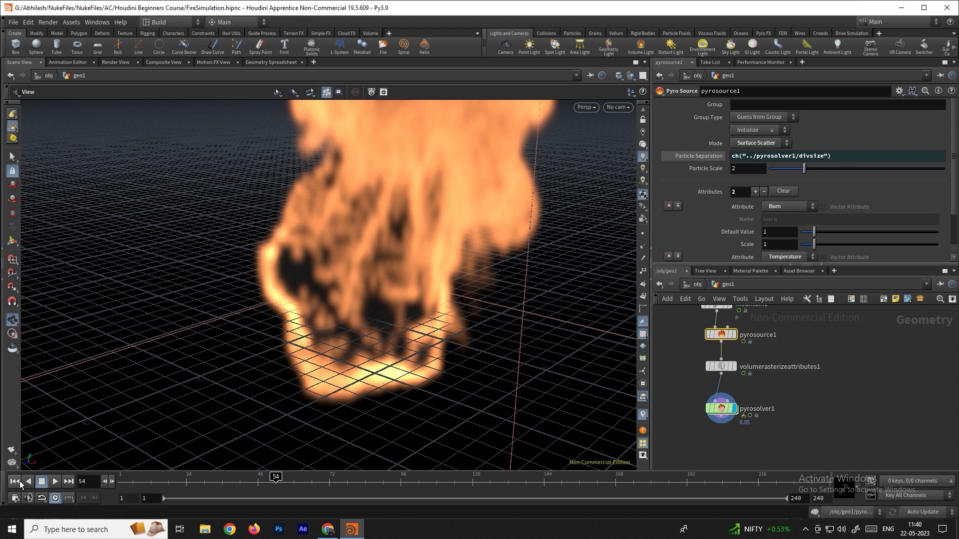
left_click(15, 481)
left_click_drag(183, 430, 381, 323)
scroll(367, 323, "down", 4)
left_click(55, 482)
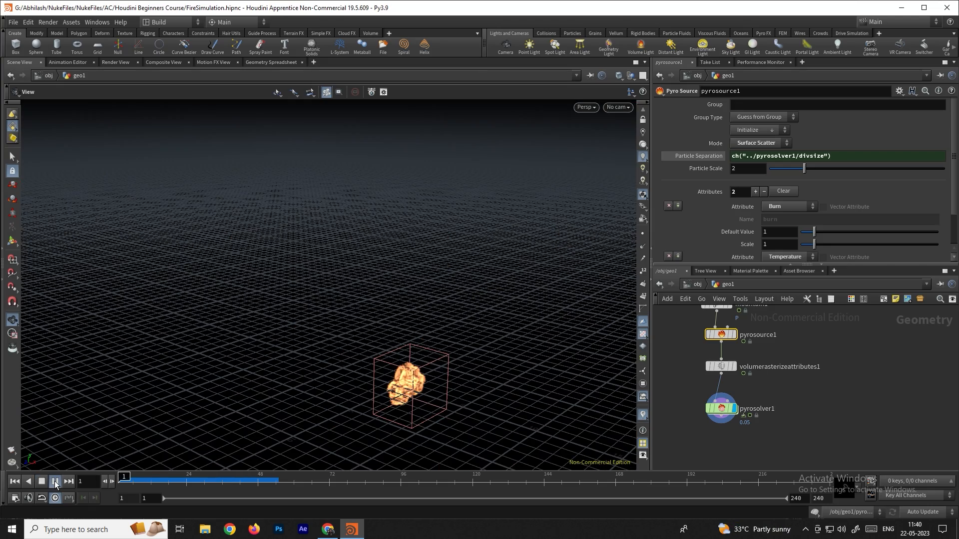
scroll(450, 383, "up", 1)
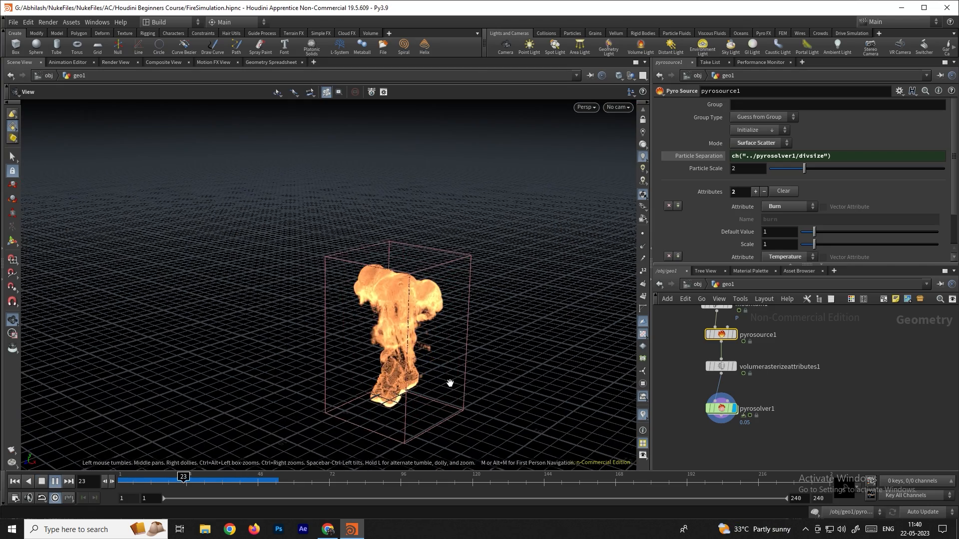
scroll(450, 382, "up", 3)
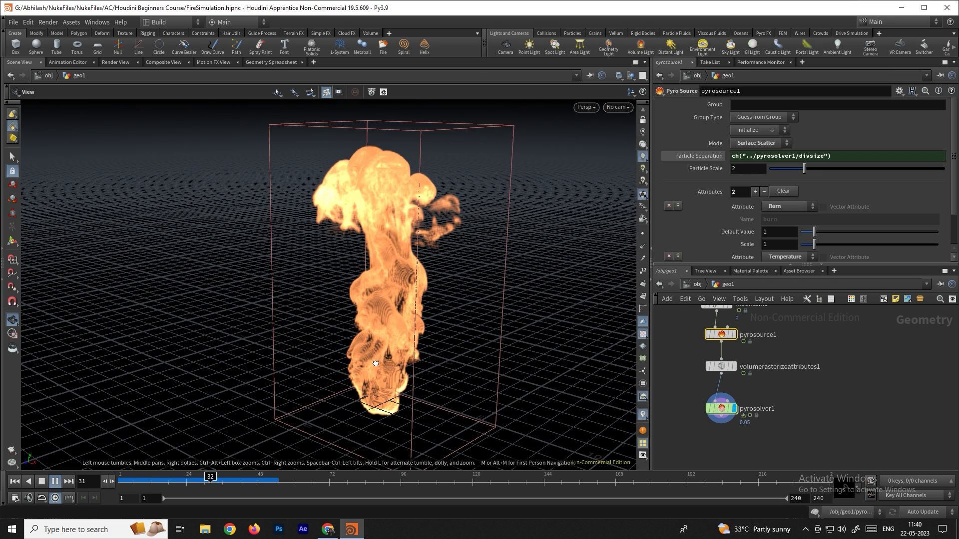
scroll(376, 364, "up", 3)
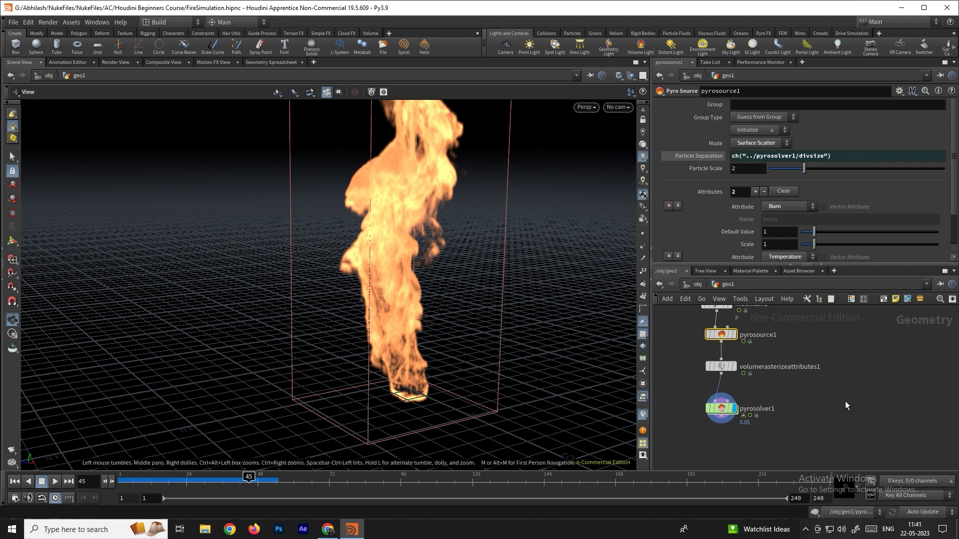
Set pyrosolver1's Simulation Type to Minimal OpenCL and play the simulation to about frame 27.
left_click(720, 409)
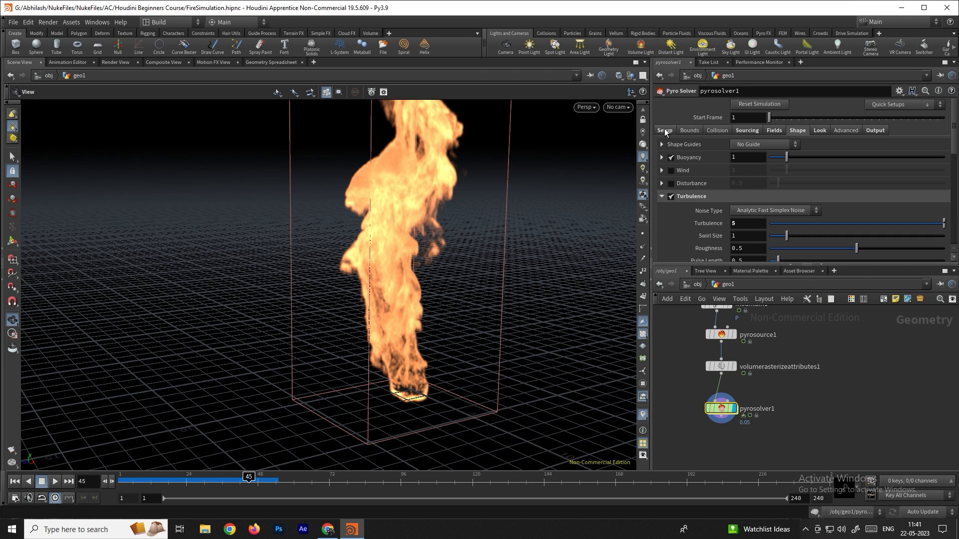
left_click(665, 131)
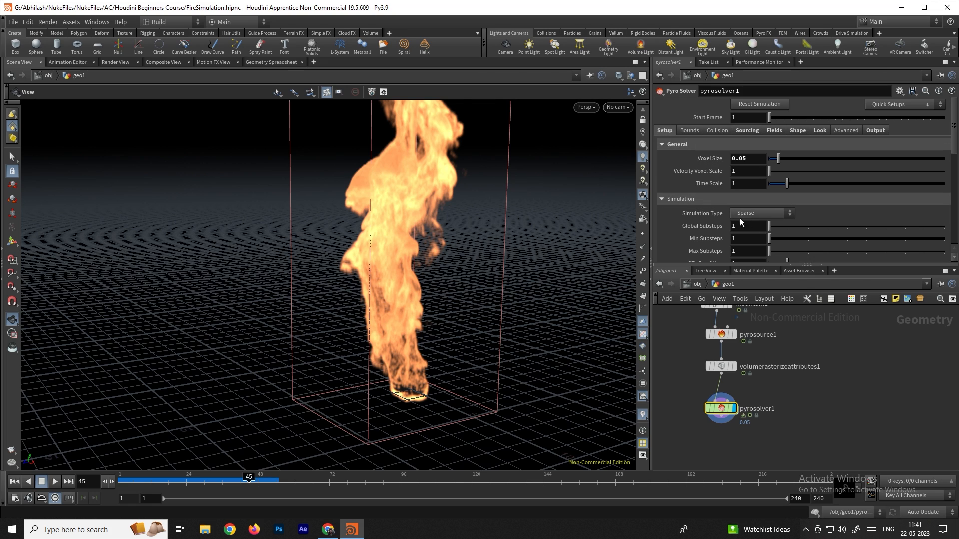
left_click(762, 213)
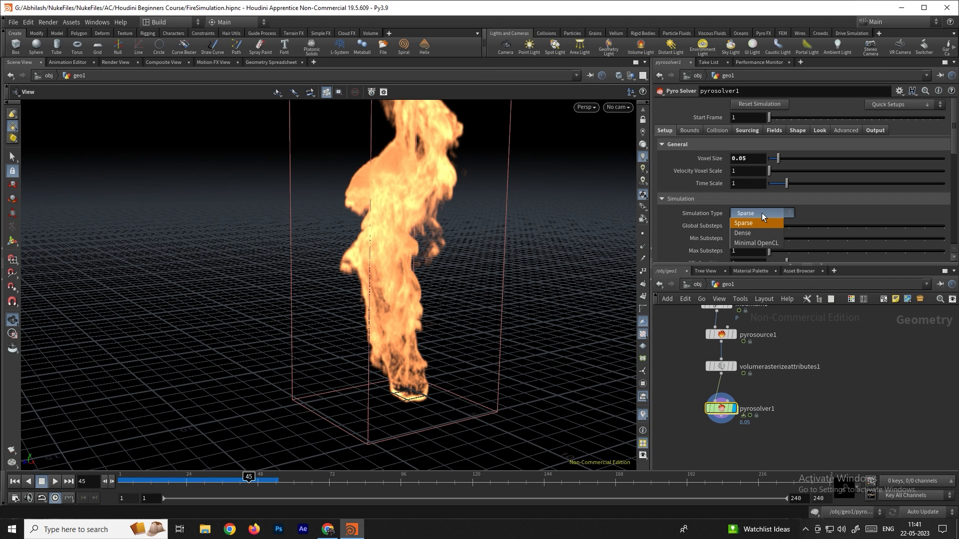
left_click(762, 243)
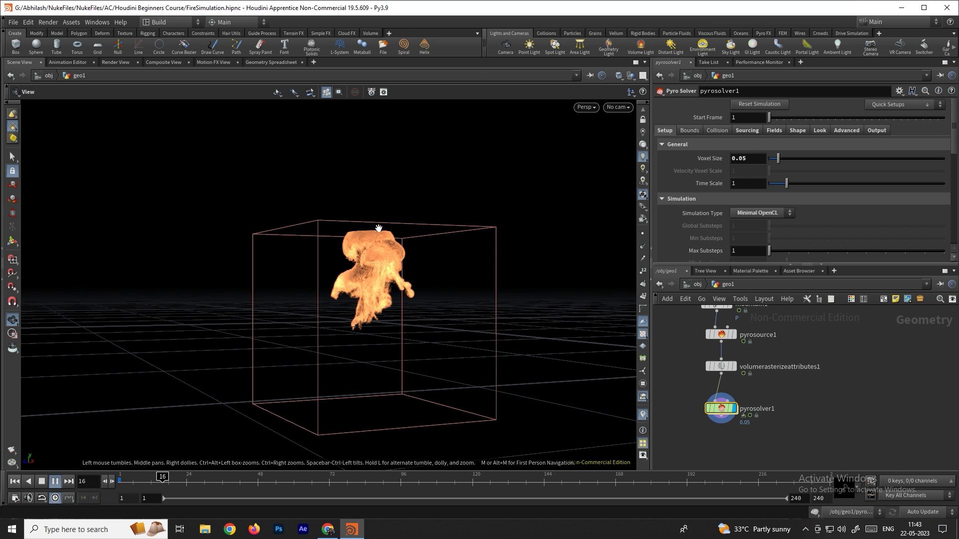
left_click(55, 481)
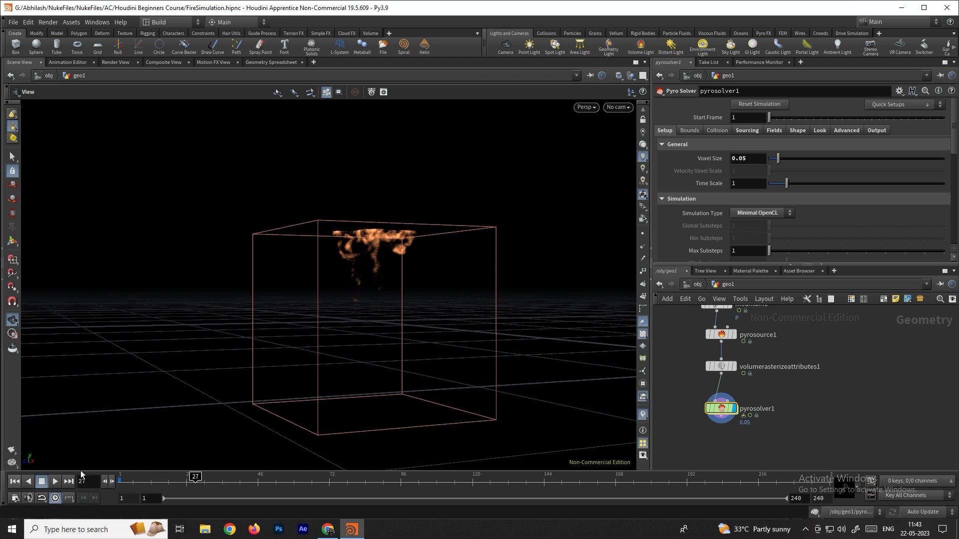
In pyrosolver1's bounds, link Center Y to Size Y with a relative reference and set Size Y to 20.
mouse_move(715, 410)
left_click(689, 130)
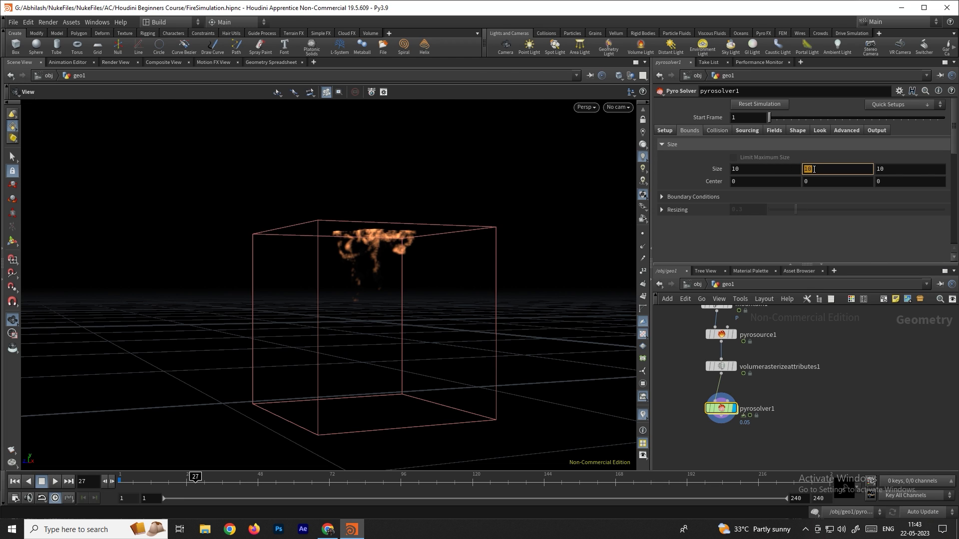
right_click(814, 169)
left_click(841, 242)
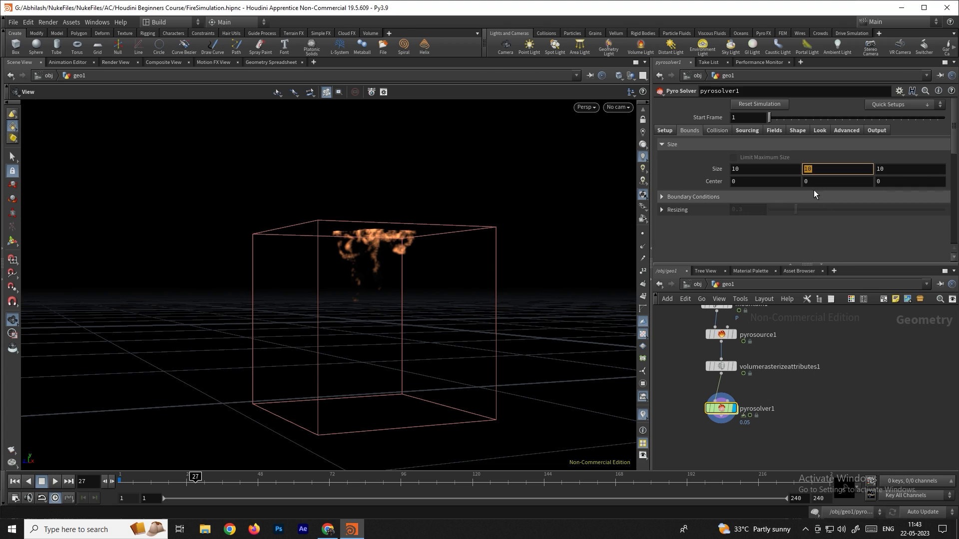
right_click(806, 181)
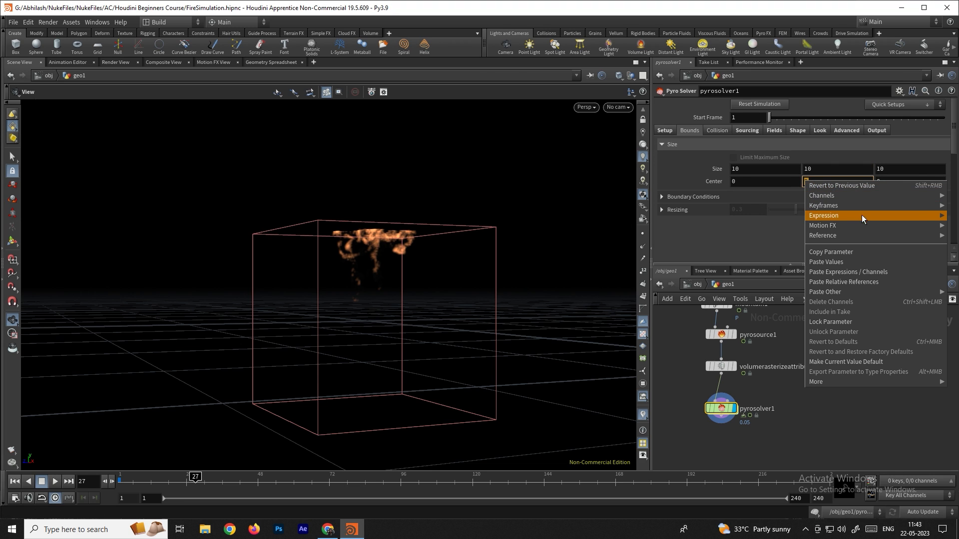
left_click(841, 282)
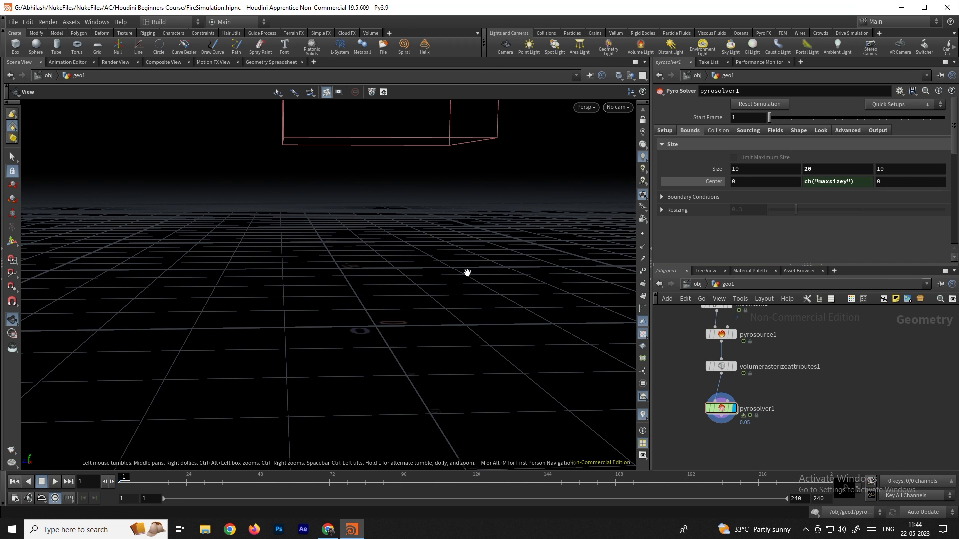
Halve the Center Y reference of the bounds by changing its expression to ch("maxsizey")*0.5.
left_click(859, 183)
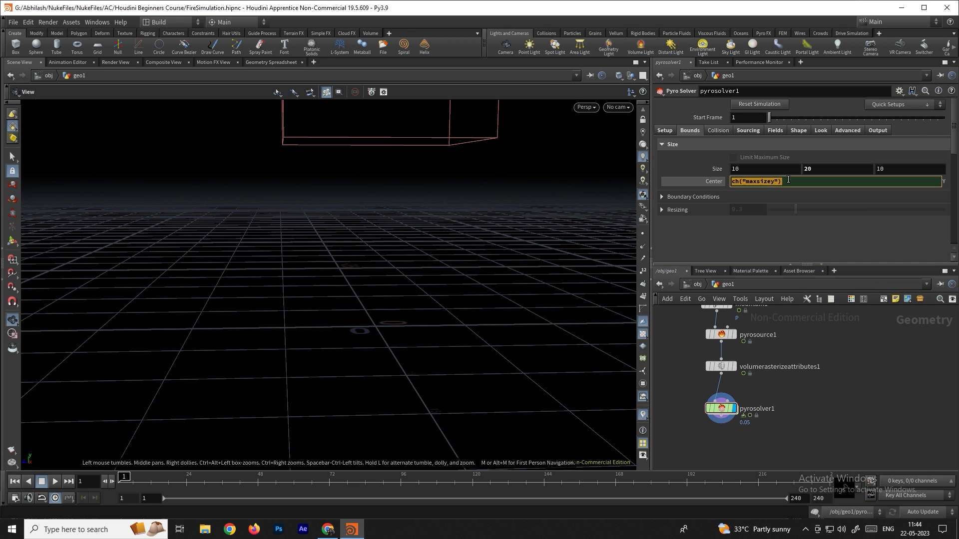
left_click(809, 181)
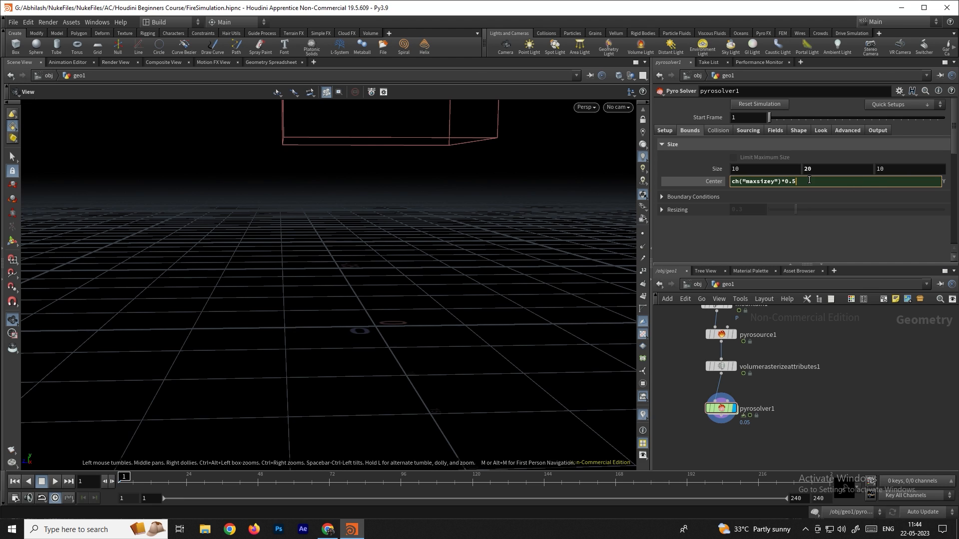
key("Return")
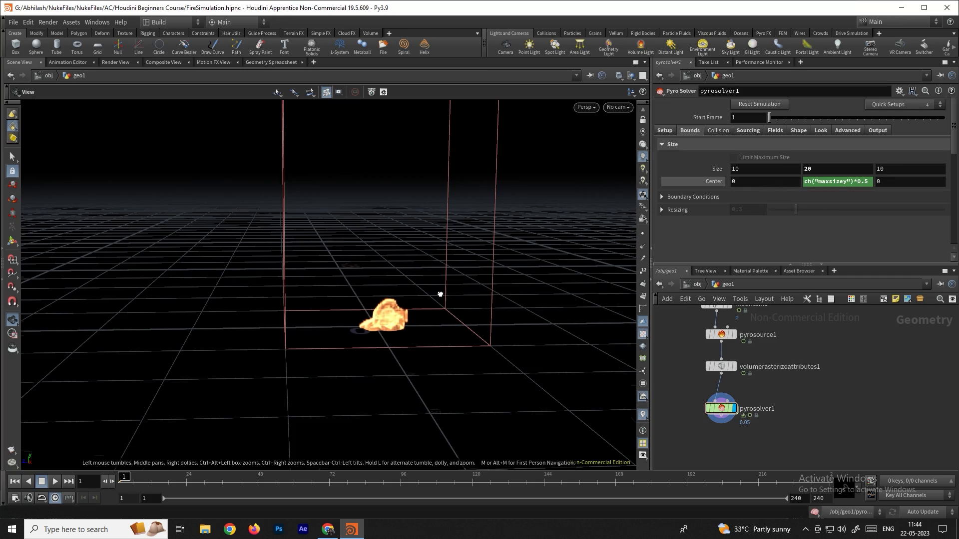
Inspect the raised bounding box and play the simulation from frame 1 to about frame 34.
left_click_drag(439, 296, 469, 310)
middle_click_drag(458, 248, 469, 372)
right_click_drag(469, 372, 452, 308)
left_click_drag(452, 307, 426, 208)
left_click_drag(391, 252, 376, 297)
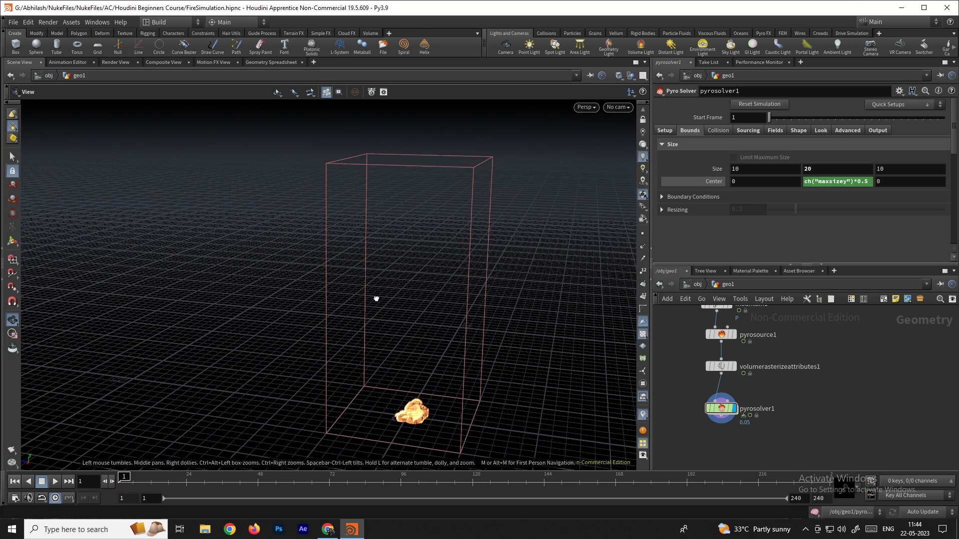
middle_click_drag(481, 324, 463, 274)
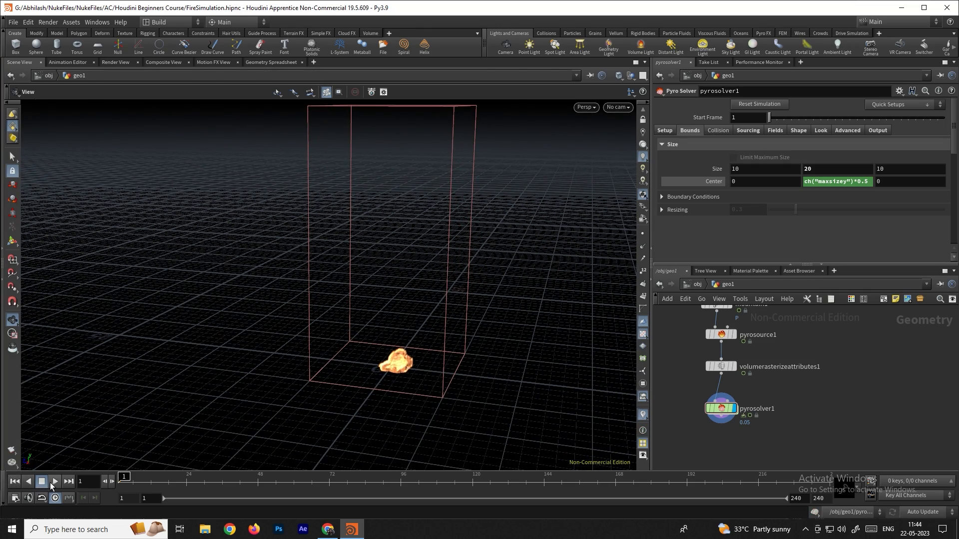
left_click(55, 481)
left_click_drag(334, 398, 421, 350)
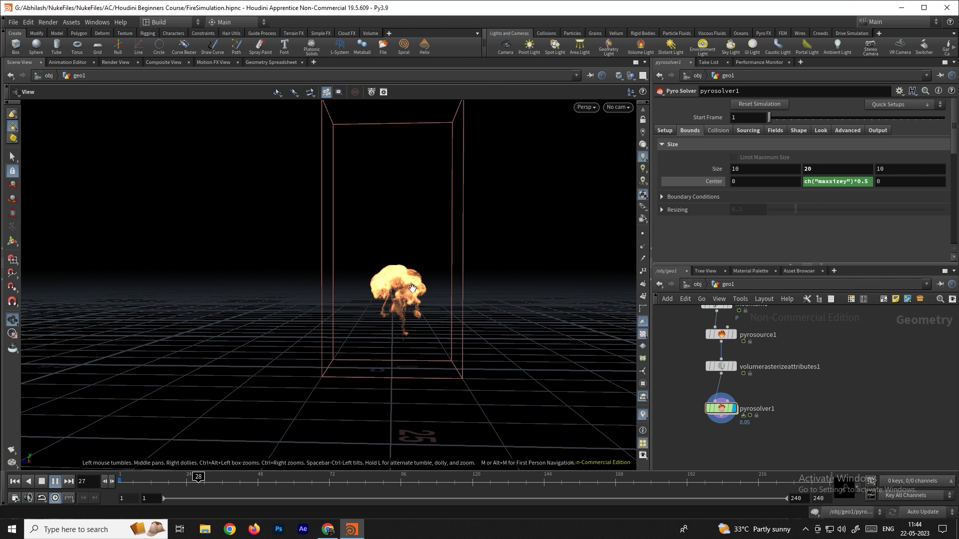
scroll(412, 288, "up", 5)
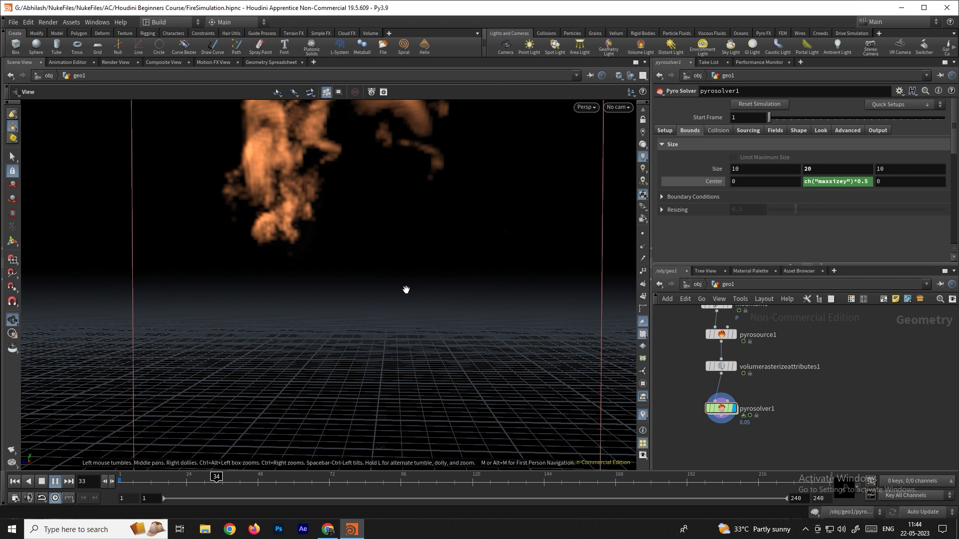
scroll(406, 290, "down", 1)
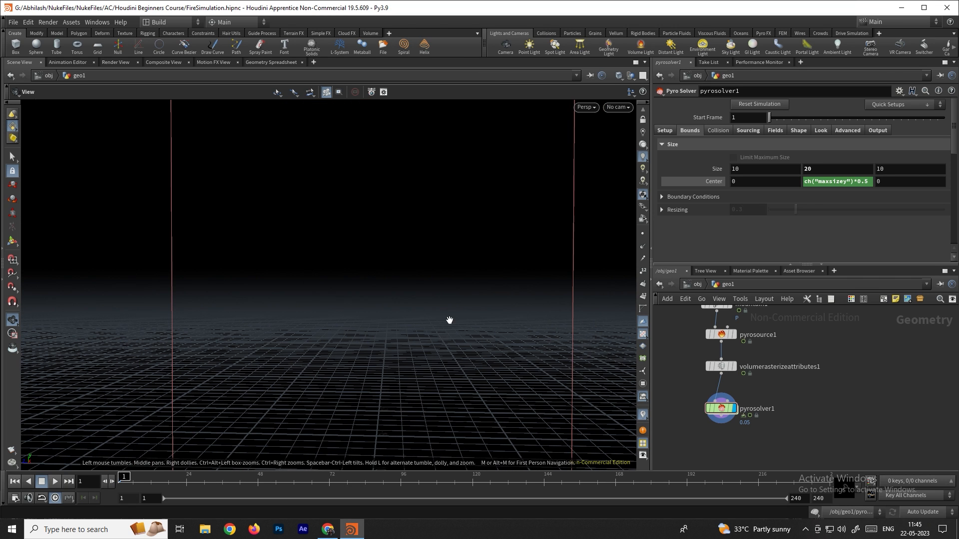
Set pyrosolver1's bounds Size X and Size Z to 4.
scroll(456, 296, "down", 6)
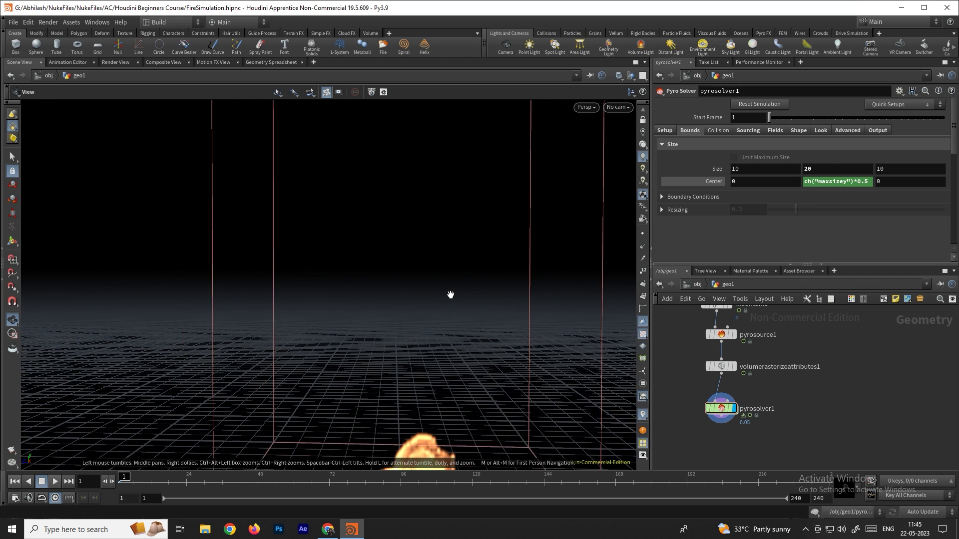
scroll(449, 295, "down", 3)
left_click_drag(747, 169, 708, 168)
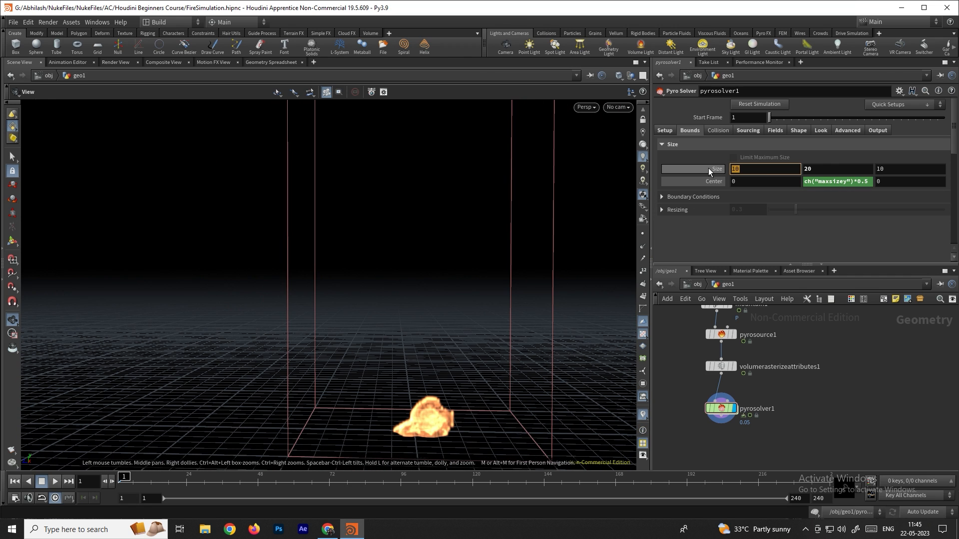
type("4")
key("Tab")
key("Tab")
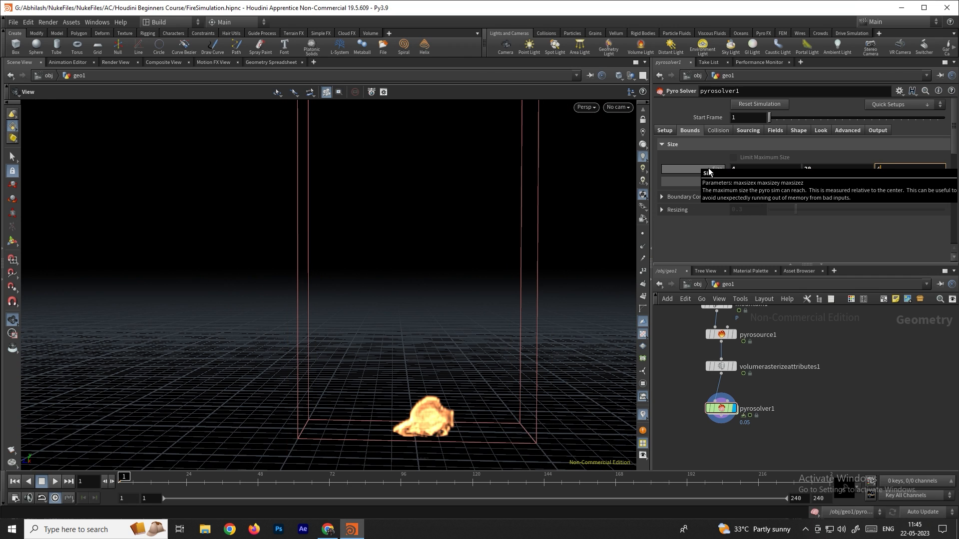
type("4")
key("Return")
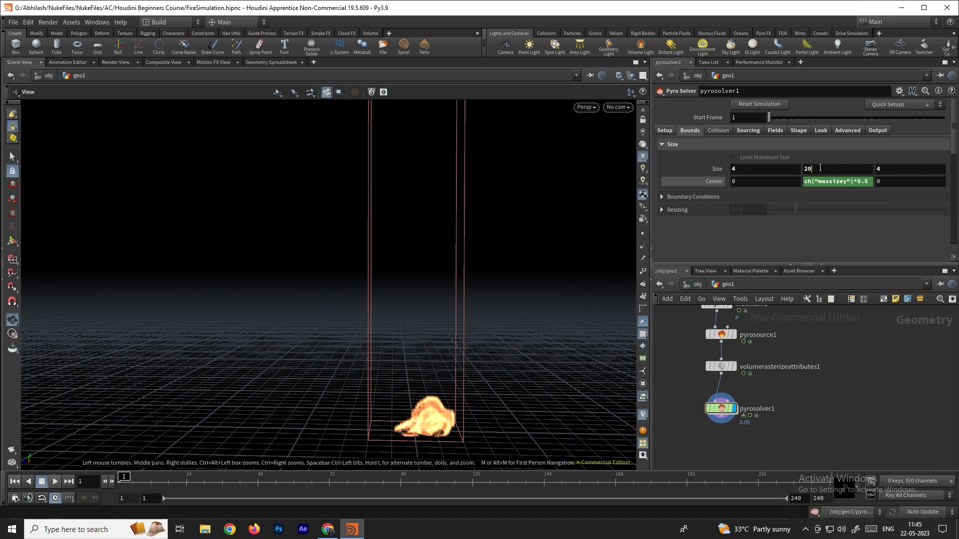
Set pyrosolver1's bounds Size Y to 10.5.
left_click_drag(820, 168, 765, 166)
key("Return")
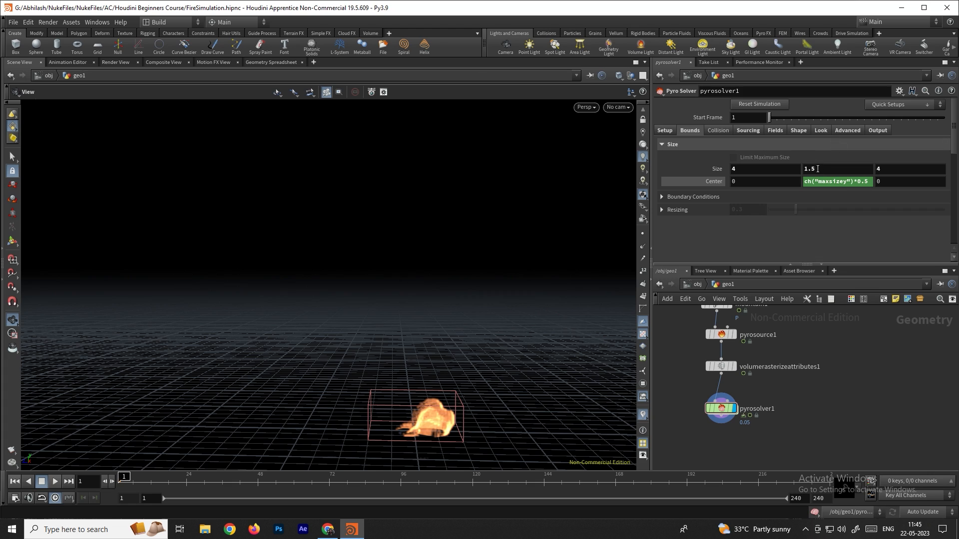
left_click_drag(818, 169, 803, 170)
type("10.5")
key("Return")
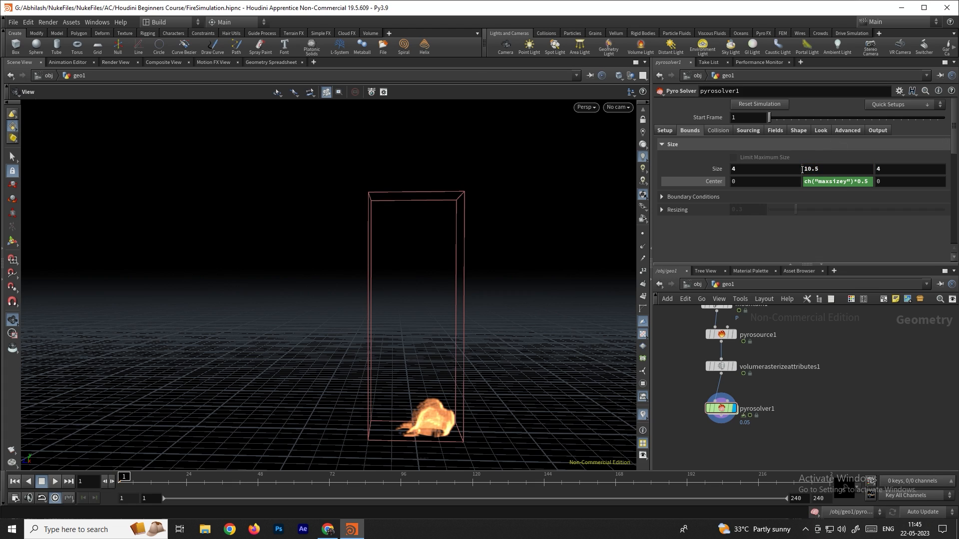
Play the simulation in the narrowed bounds to about frame 46 and replay it from frame 1 to about frame 39.
left_click_drag(520, 290, 484, 285)
scroll(484, 285, "up", 2)
middle_click_drag(483, 340, 456, 289)
scroll(447, 285, "up", 1)
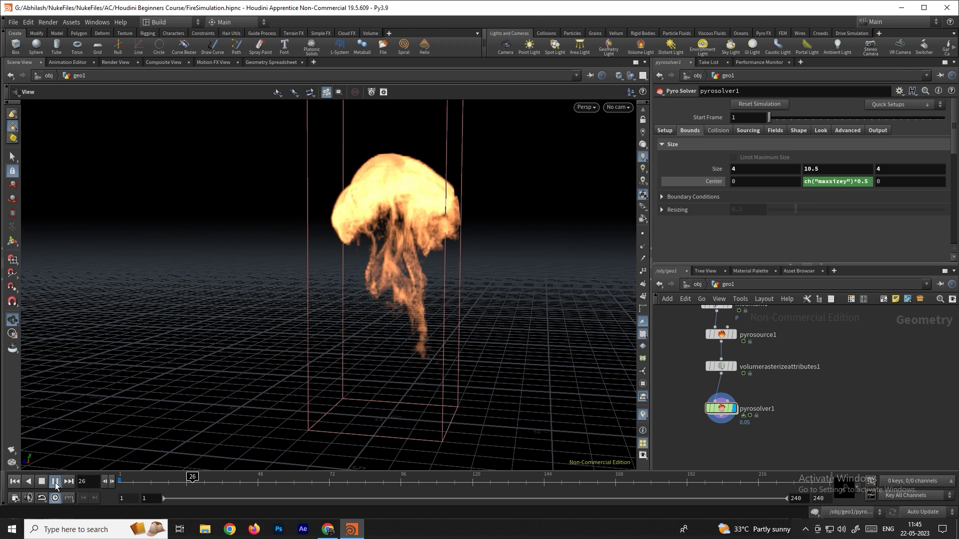
left_click(41, 481)
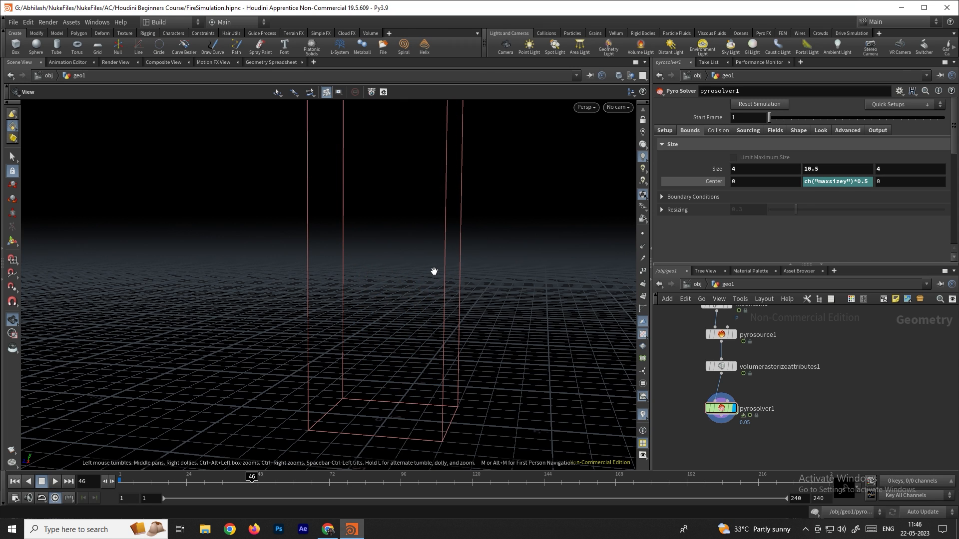
scroll(418, 275, "down", 3)
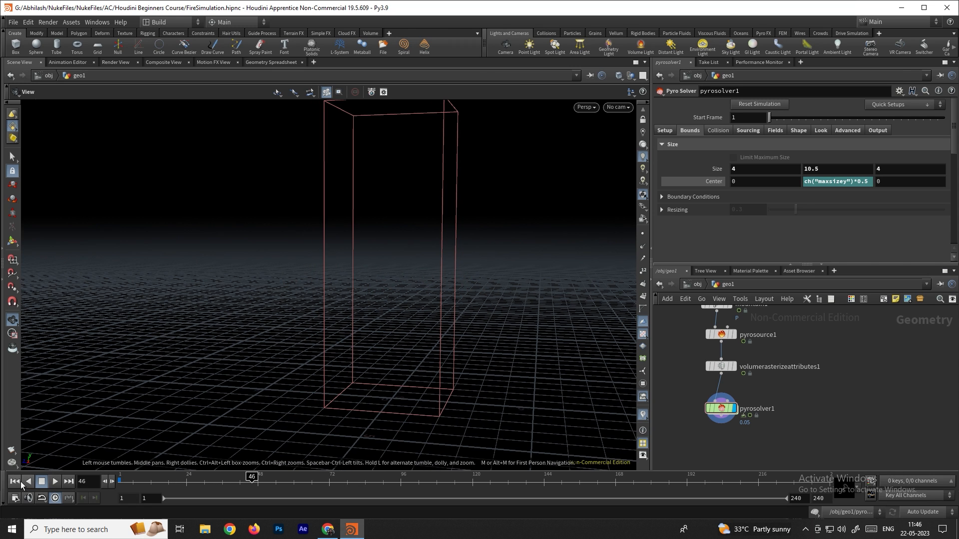
left_click(18, 481)
left_click(56, 480)
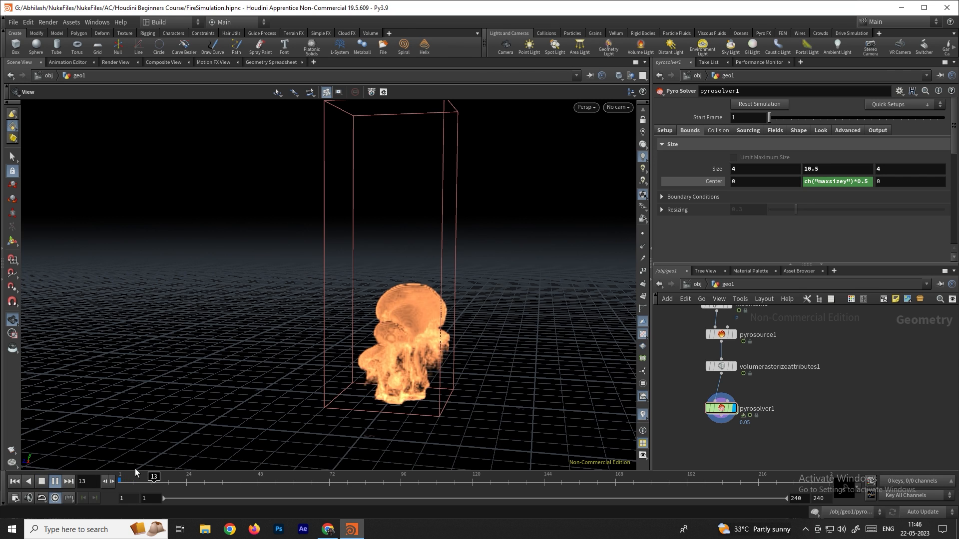
left_click(42, 481)
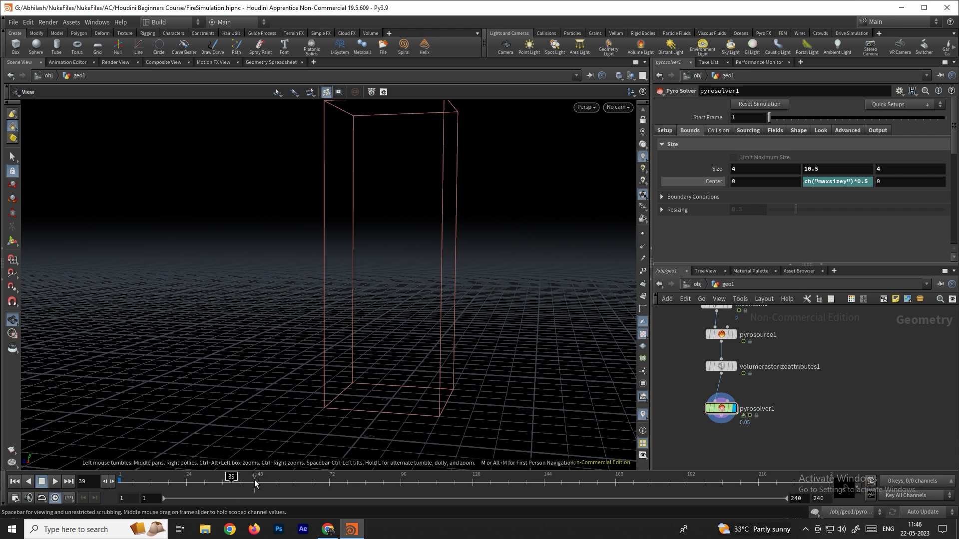
Set the end of pyrosolver1's source Frame Range to 40 and play the simulation to frame 81.
left_click(721, 408)
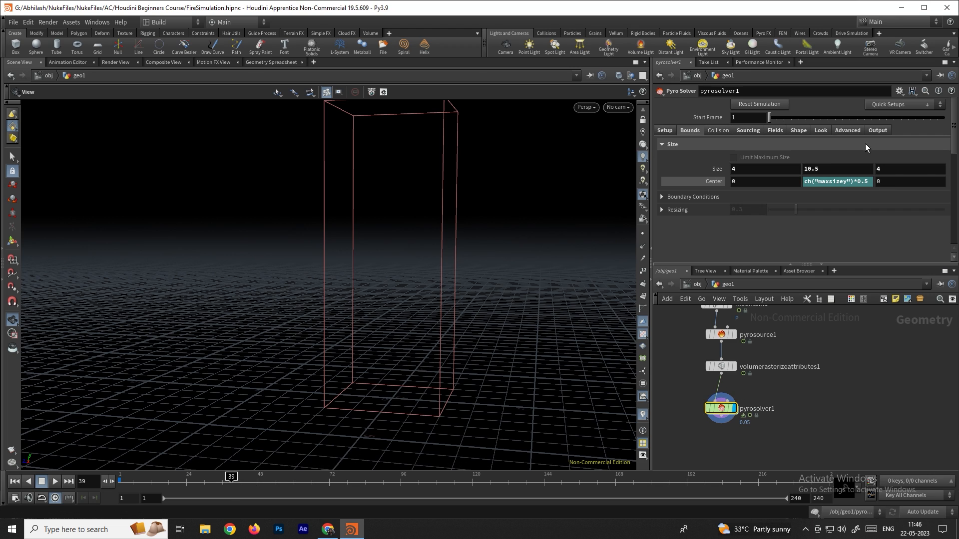
left_click(750, 132)
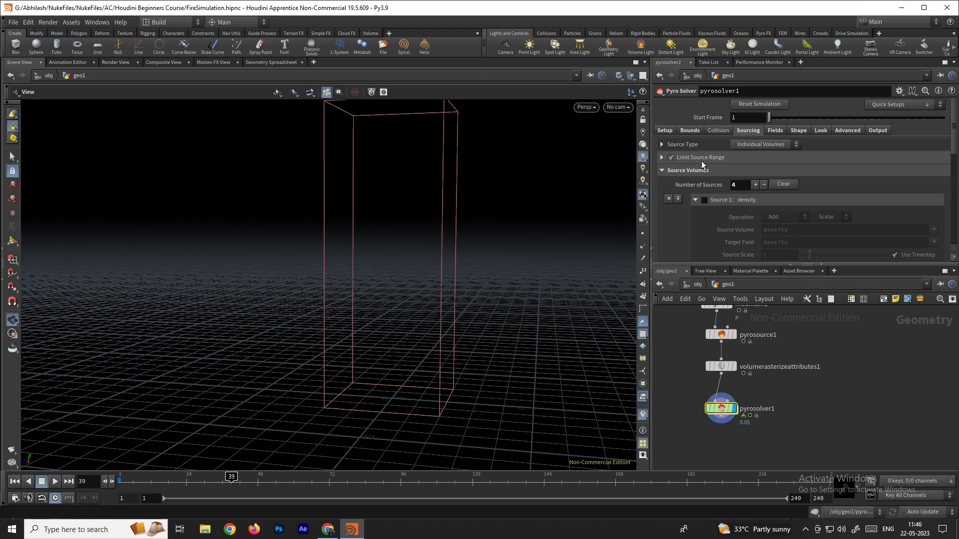
left_click(661, 157)
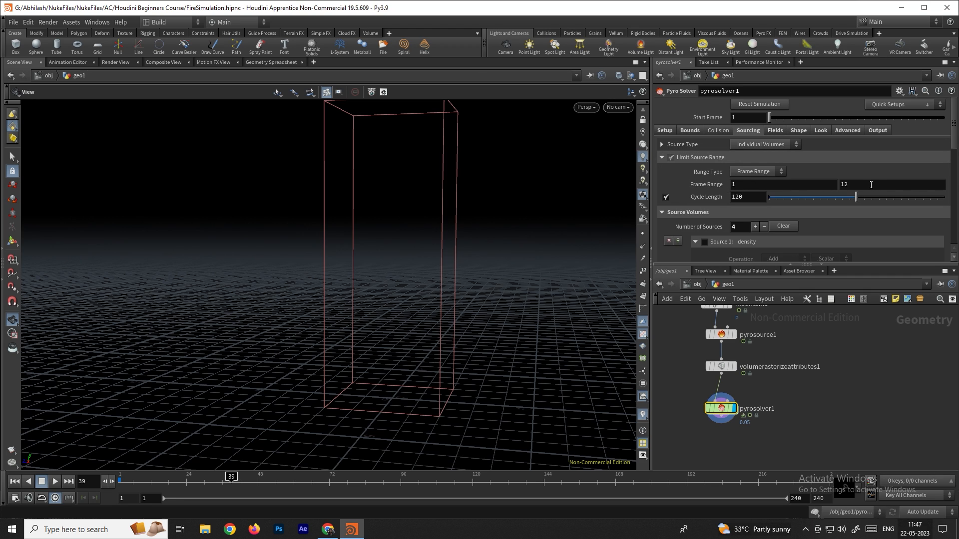
left_click(841, 183)
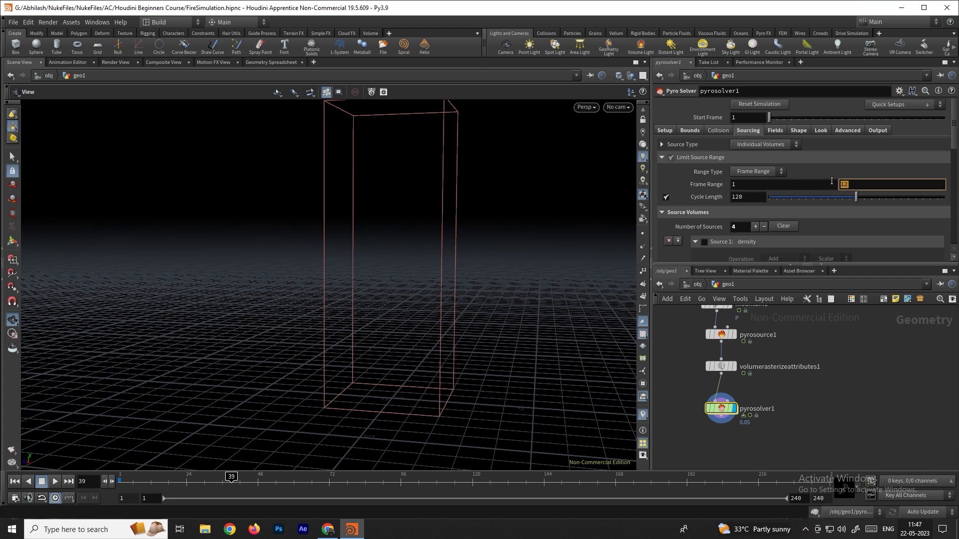
type("20")
key("Return")
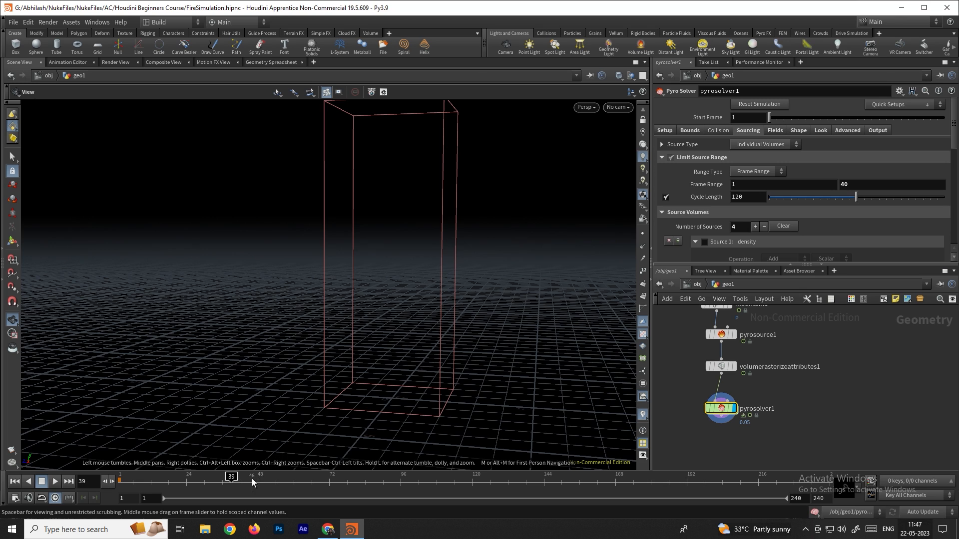
left_click(55, 481)
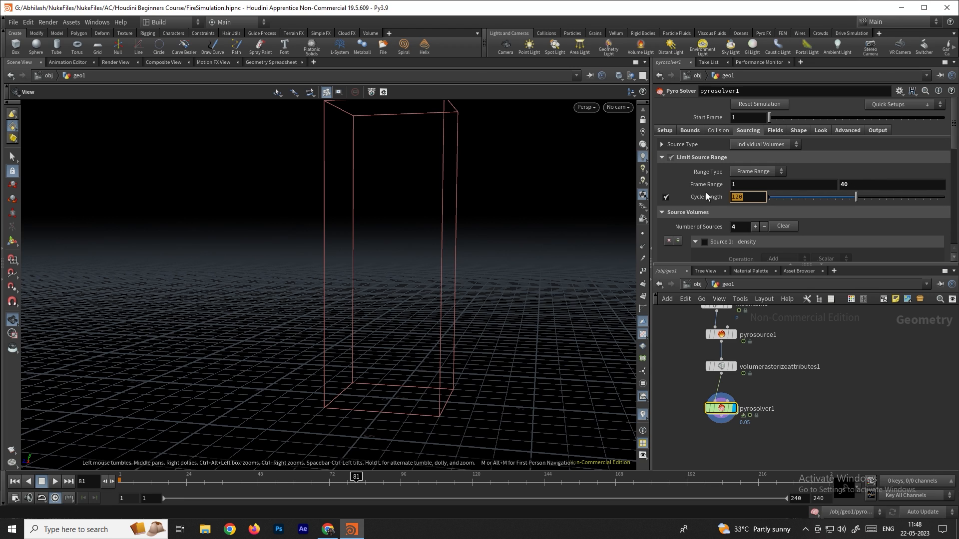
Set the source range's Cycle Length to 40 and replay the simulation from frame 1 to about frame 78.
type("40")
key("Return")
left_click(15, 480)
left_click(56, 480)
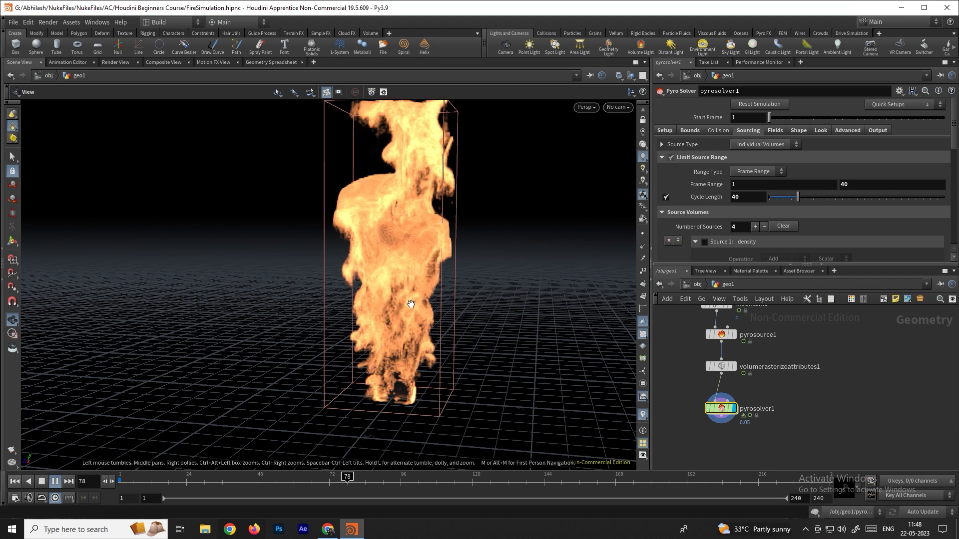
left_click(41, 481)
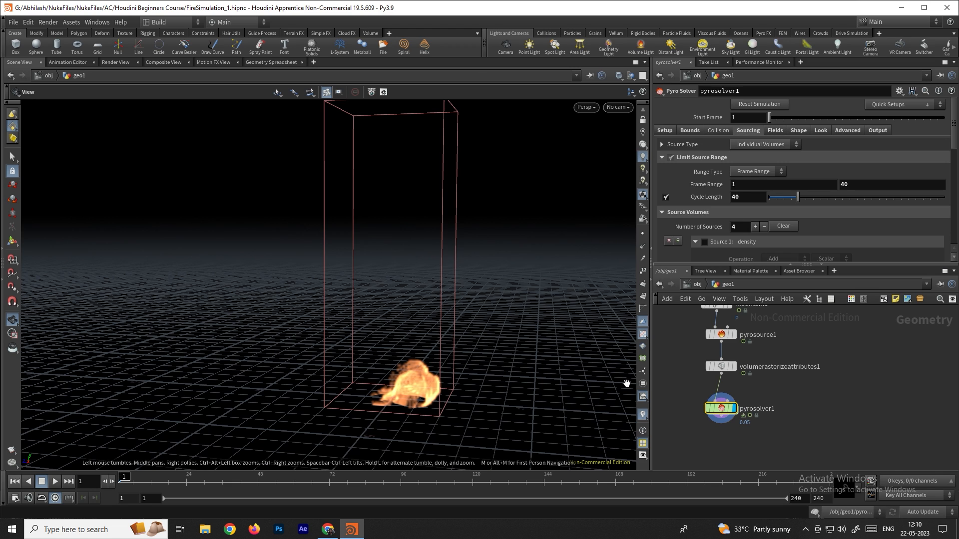
Display the output of sphere1 and mountain1 in turn to examine the source shape.
middle_click_drag(818, 329, 824, 391)
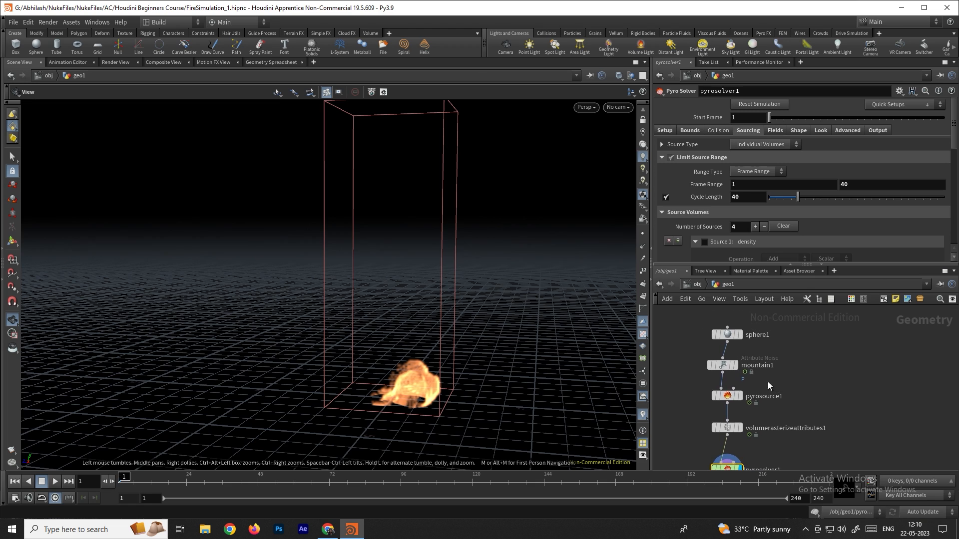
left_click(728, 335)
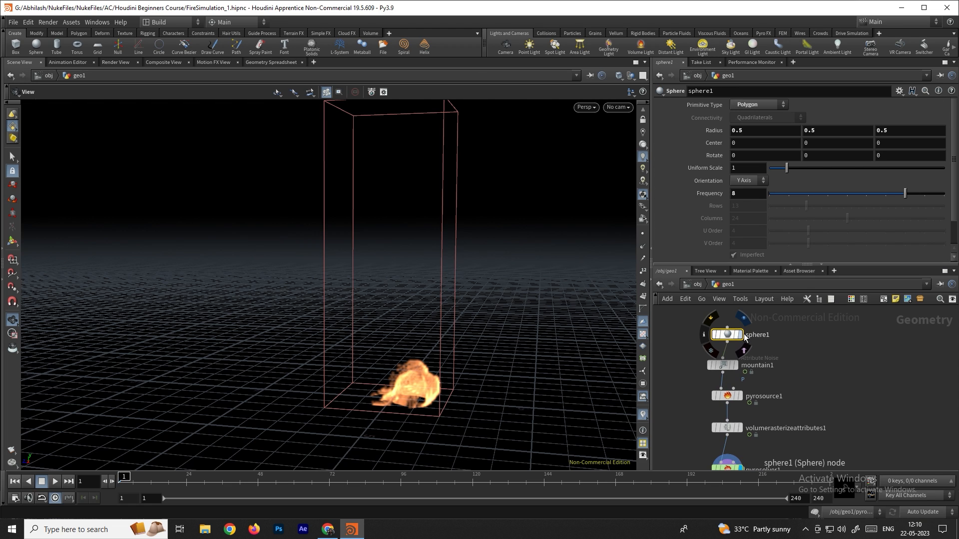
left_click(736, 339)
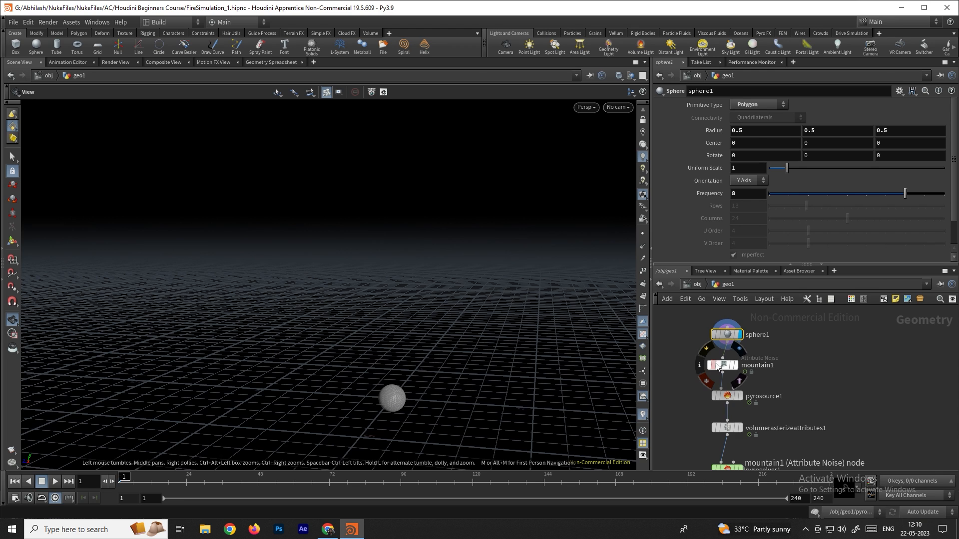
left_click(735, 368)
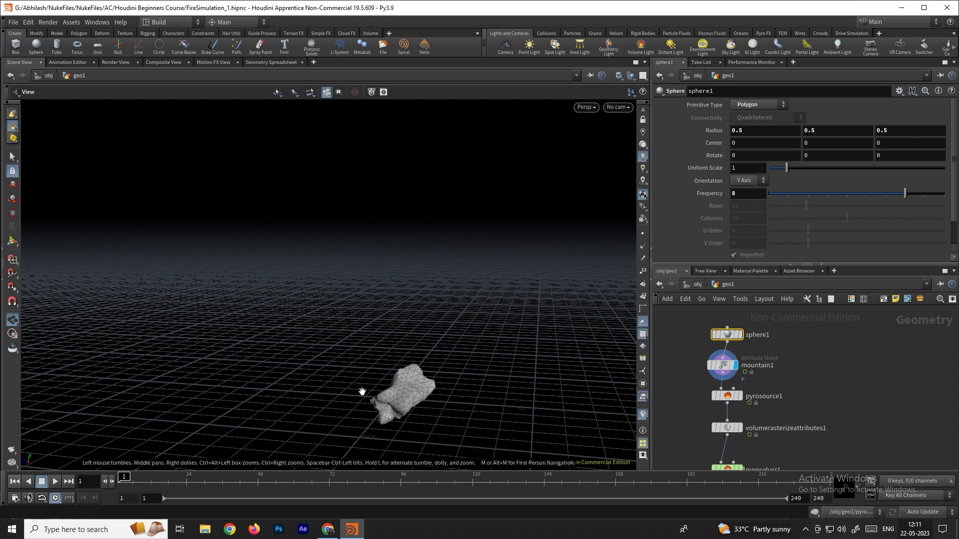
Duplicate the sphere1, mountain1, pyrosource1 and volumerasterizeattributes1 nodes as a second source chain beside the original.
scroll(807, 355, "down", 2)
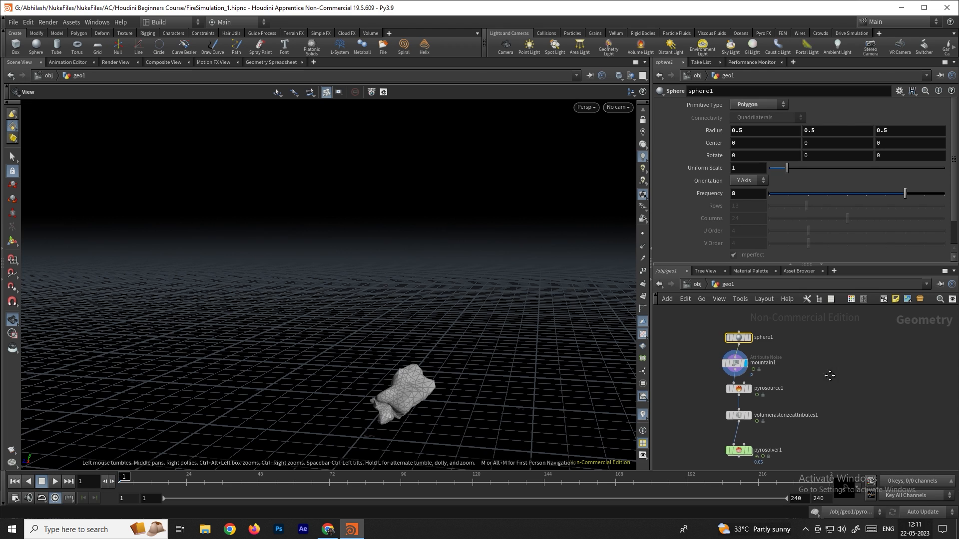
middle_click_drag(815, 376, 774, 364)
left_click_drag(692, 334, 775, 422)
key("ctrl+c")
left_click(857, 387)
key("ctrl+v")
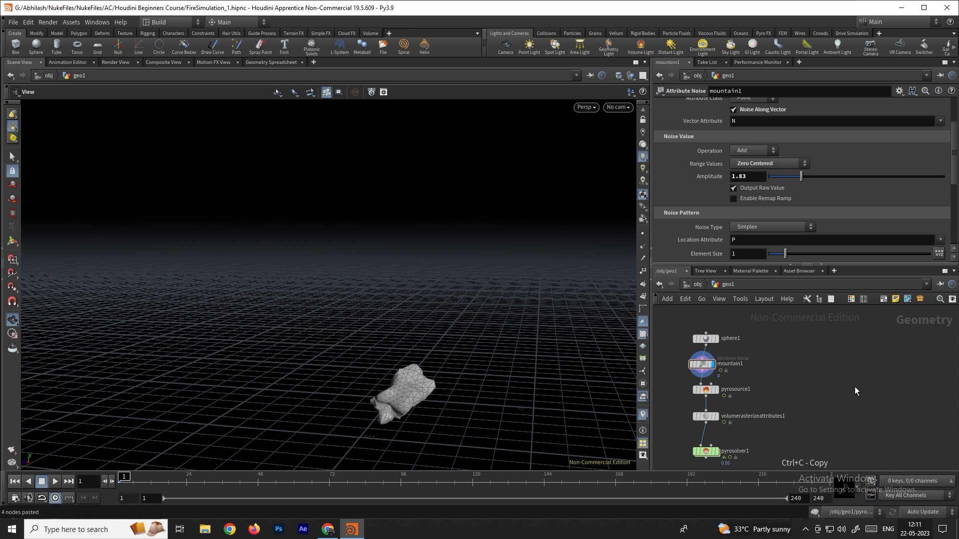
middle_click_drag(824, 378, 794, 361)
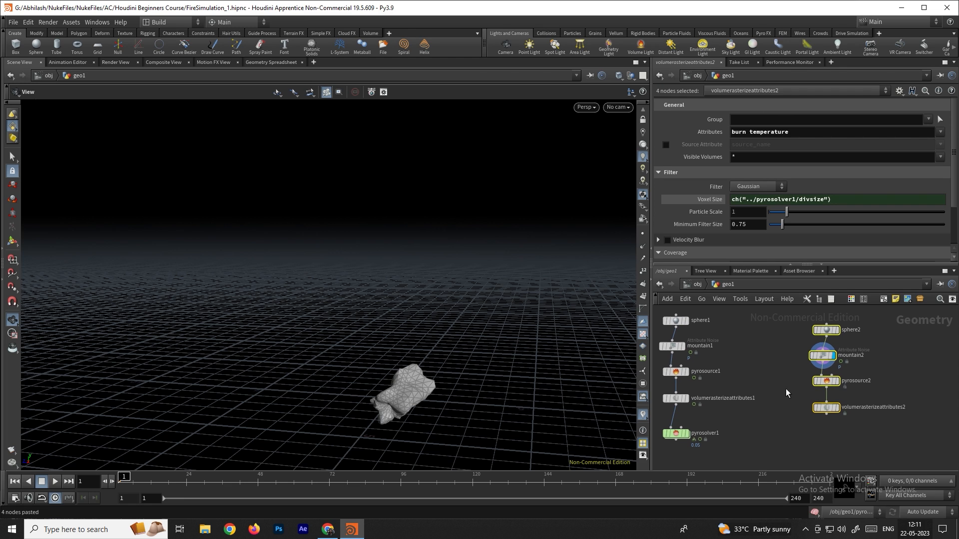
Insert a Switch node between volumerasterizeattributes1 and pyrosolver1, and connect volumerasterizeattributes2 as its second input.
scroll(771, 401, "up", 1)
middle_click_drag(777, 400, 844, 379)
scroll(794, 409, "down", 2)
middle_click_drag(829, 414, 795, 416)
scroll(795, 416, "up", 2)
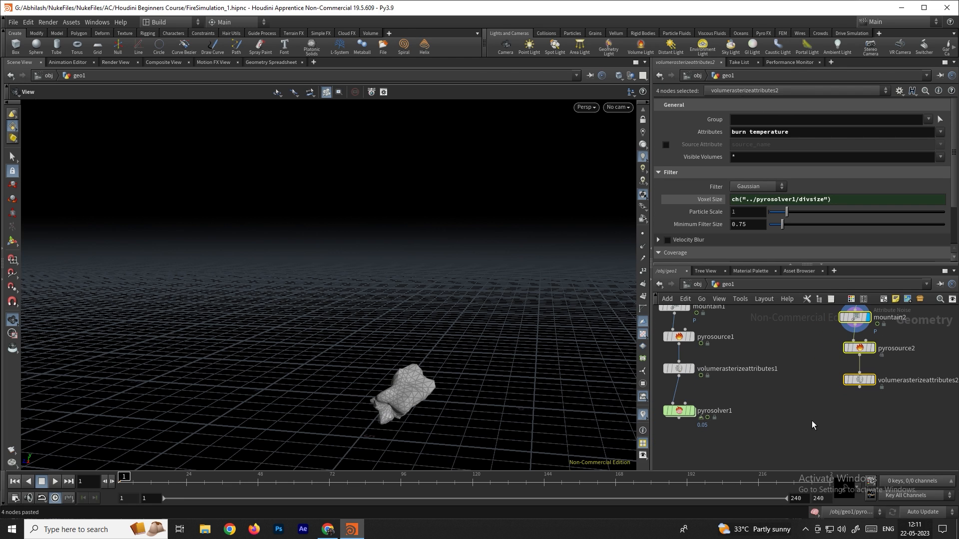
left_click(811, 421)
key("Tab")
type("swi")
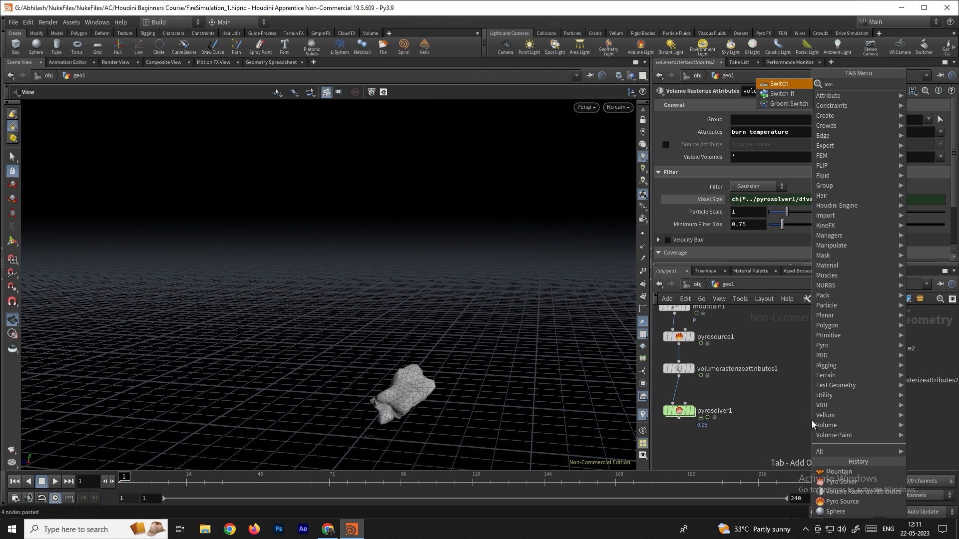
key("Return")
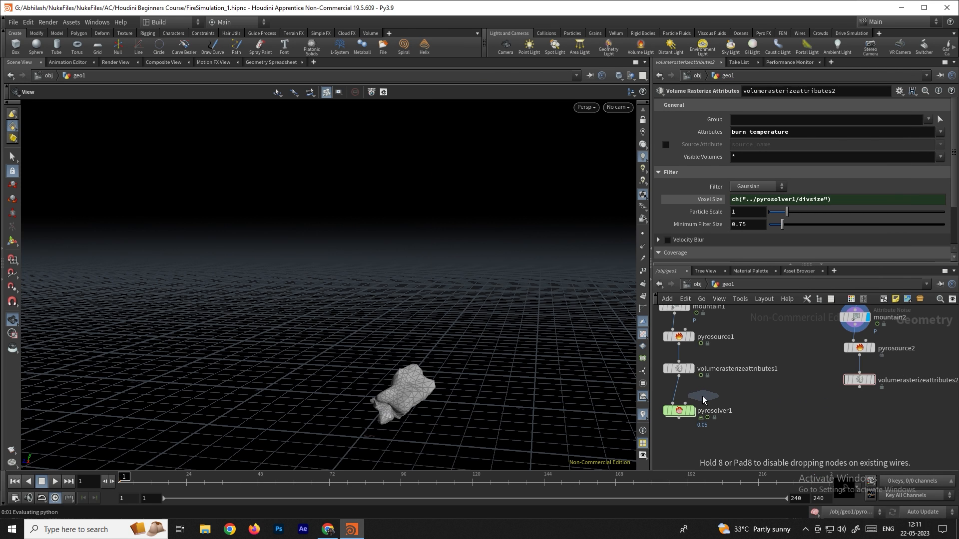
left_click(679, 395)
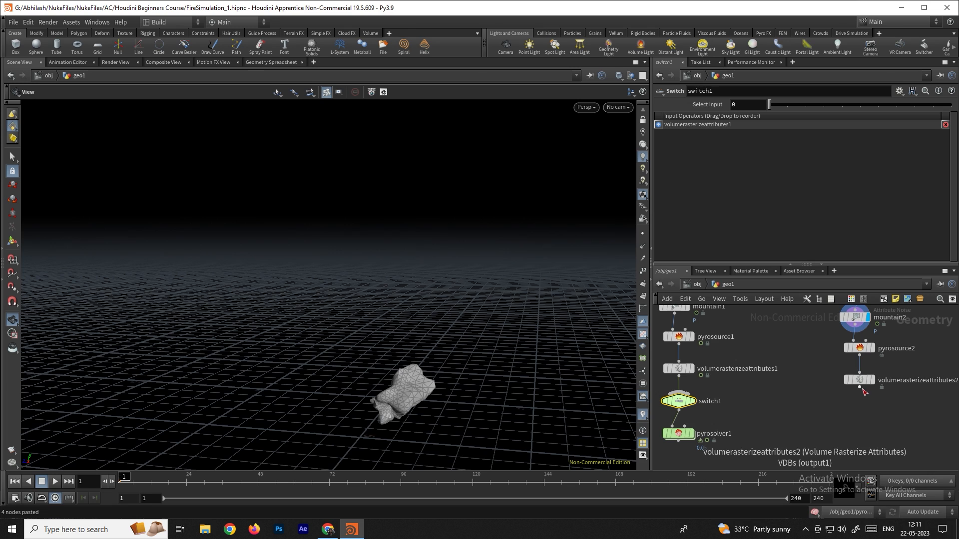
left_click_drag(859, 386, 685, 399)
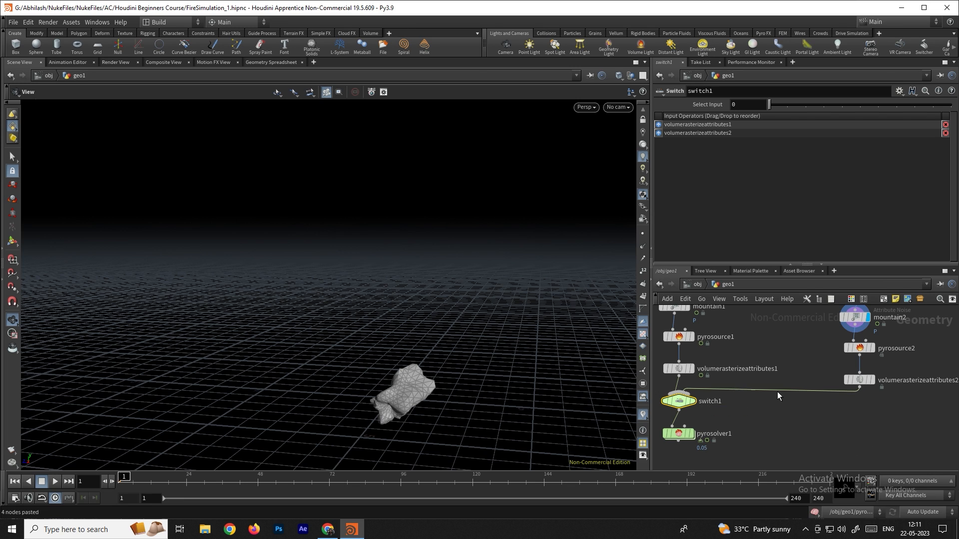
Display sphere2, set its X Radius to 2.4, and compare its shape with sphere1.
middle_click_drag(814, 362, 792, 425)
left_click(836, 350)
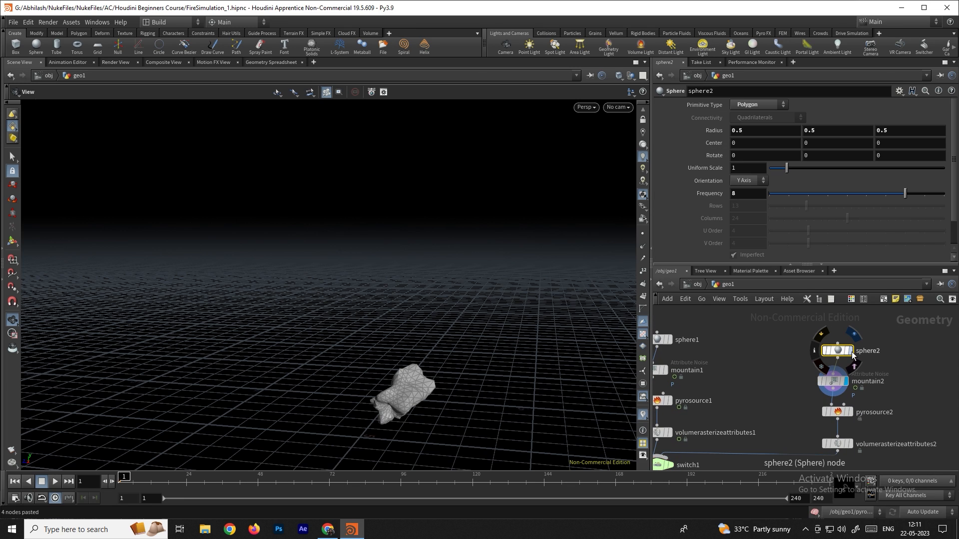
left_click(852, 350)
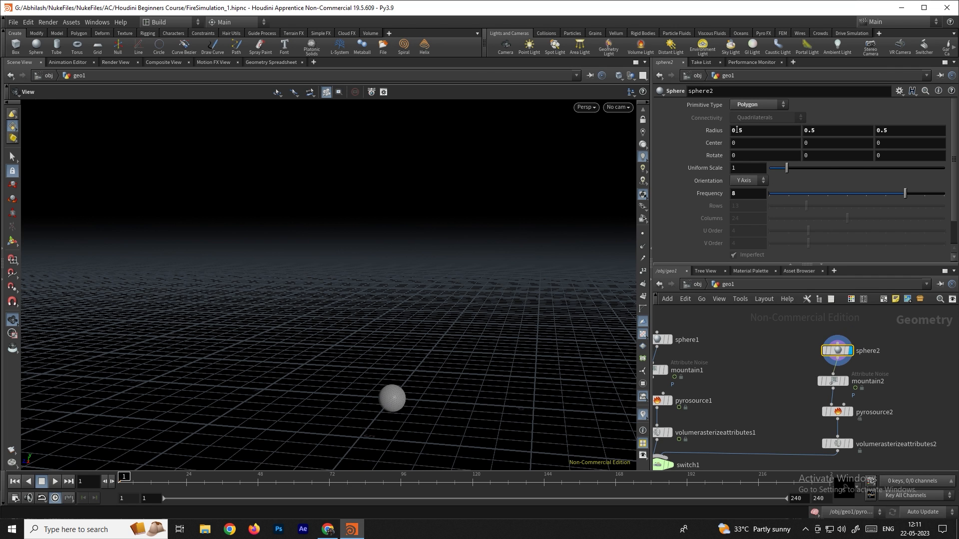
middle_click_drag(737, 130, 825, 128)
left_click_drag(456, 278, 413, 385)
middle_click_drag(528, 366, 504, 300)
middle_click_drag(709, 339, 751, 334)
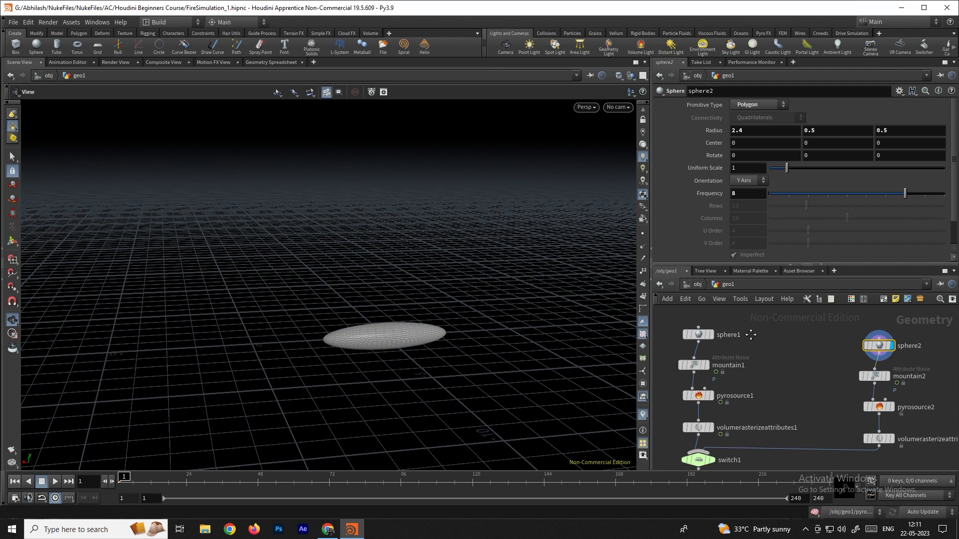
left_click(711, 335)
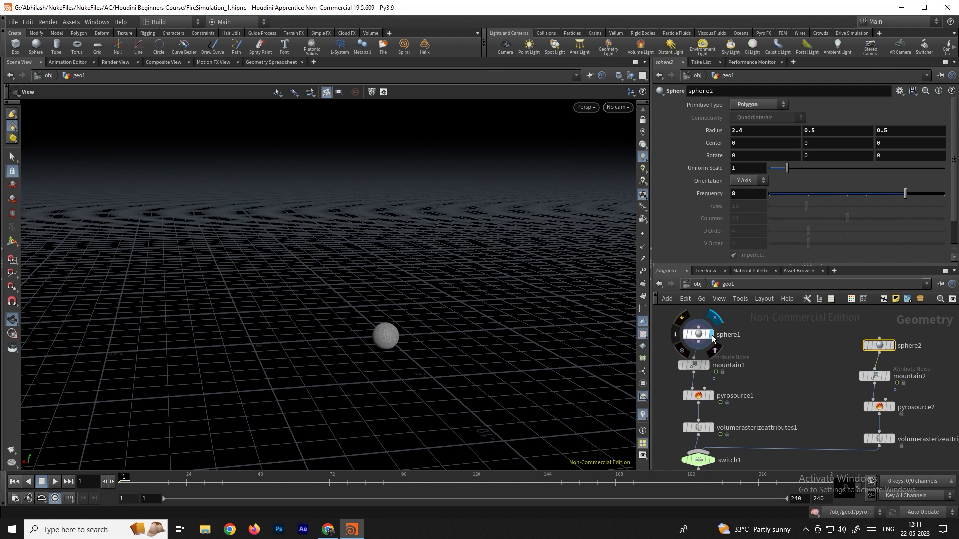
left_click(891, 345)
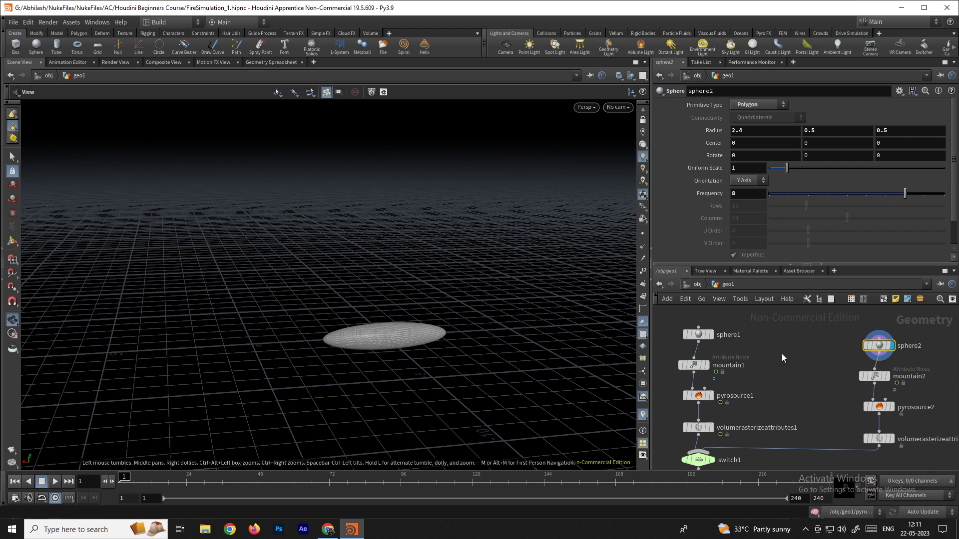
Display switch1's output and set its Select Input to 1 to view the second source.
left_click(711, 459)
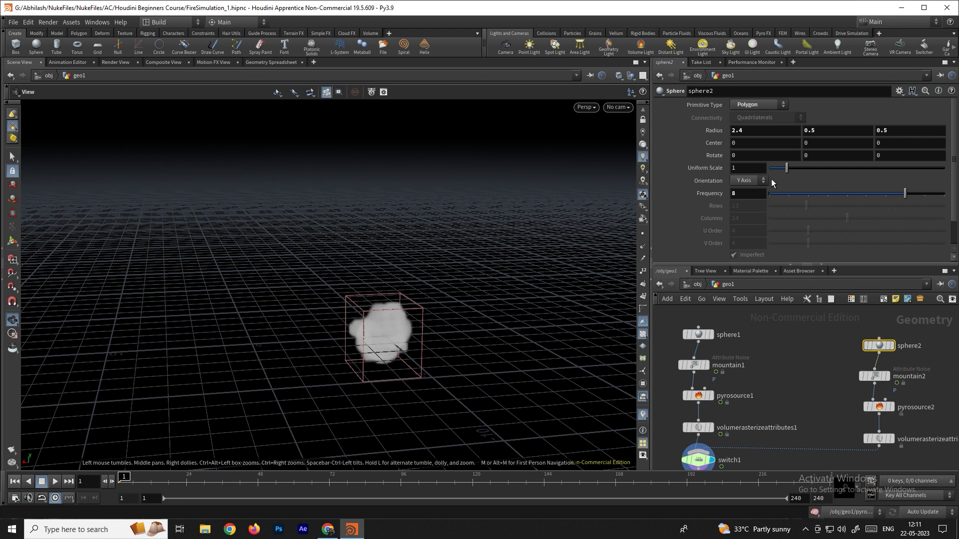
left_click(709, 460)
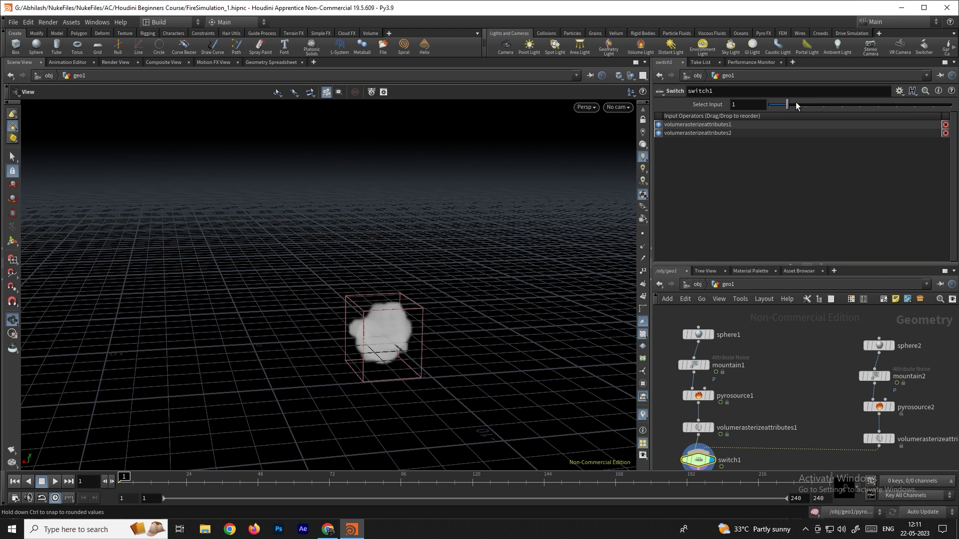
left_click_drag(796, 103, 809, 103)
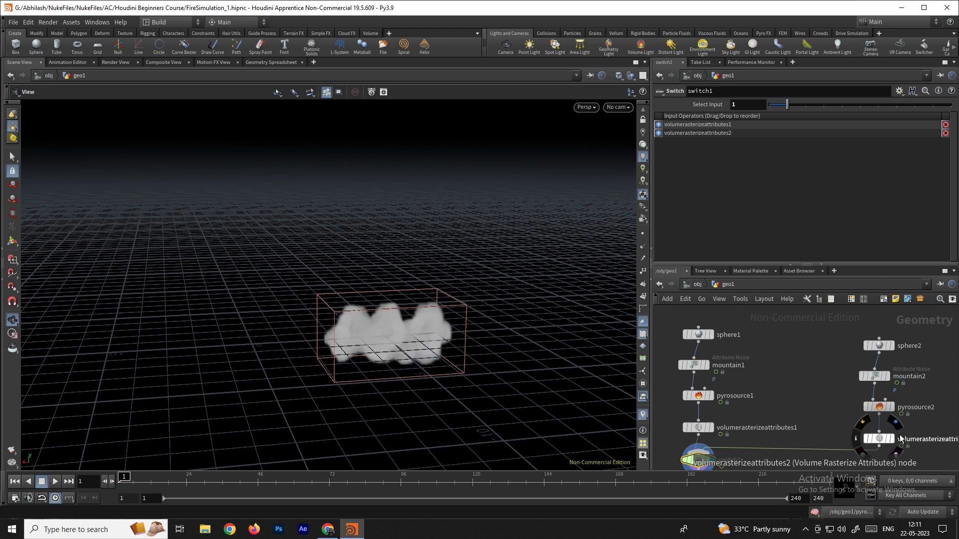
middle_click_drag(813, 383, 814, 351)
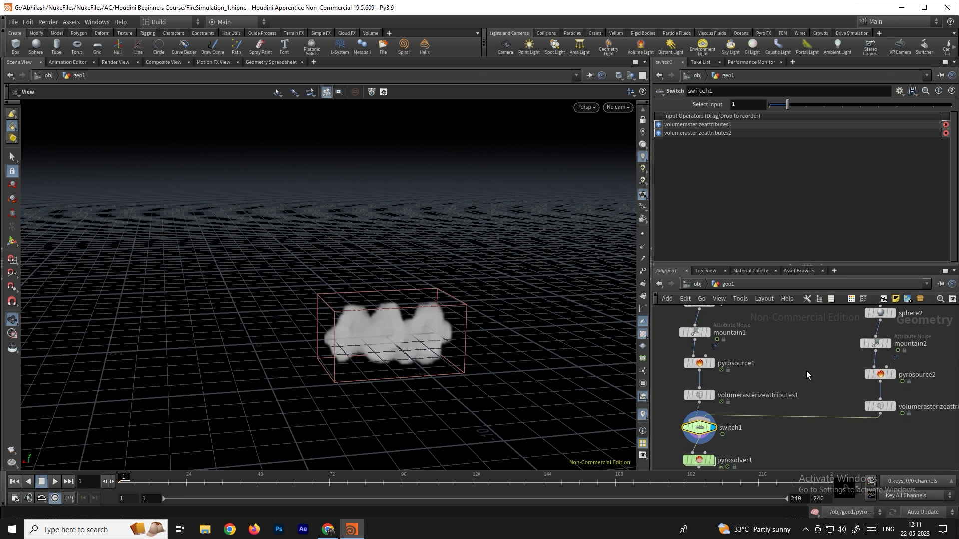
mouse_move(787, 105)
left_mouse_down()
mouse_move(771, 105)
mouse_move(799, 106)
left_mouse_up()
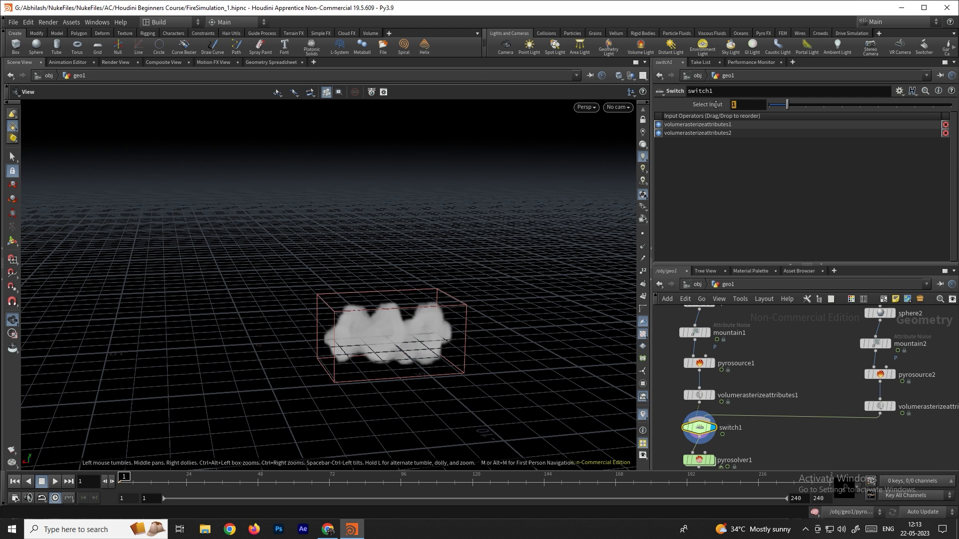
Set switch1's Select Input to the expression $F<15 and scrub the timeline from frame 1 to frame 15.
type("$F")
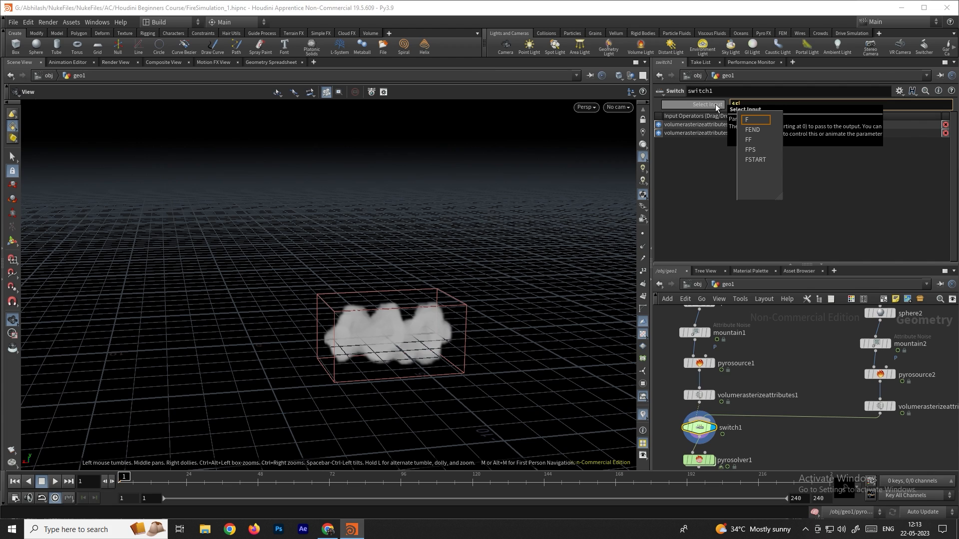
type("<15")
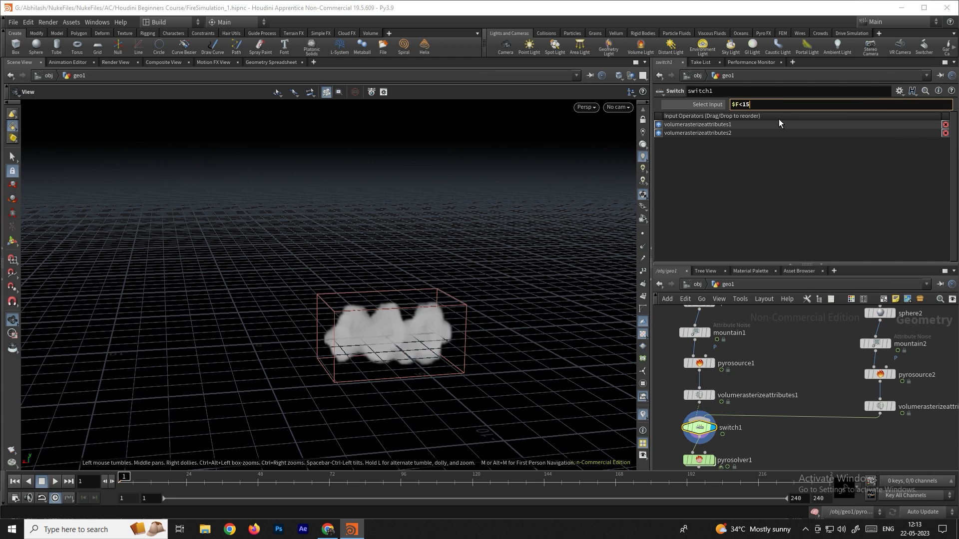
key("Return")
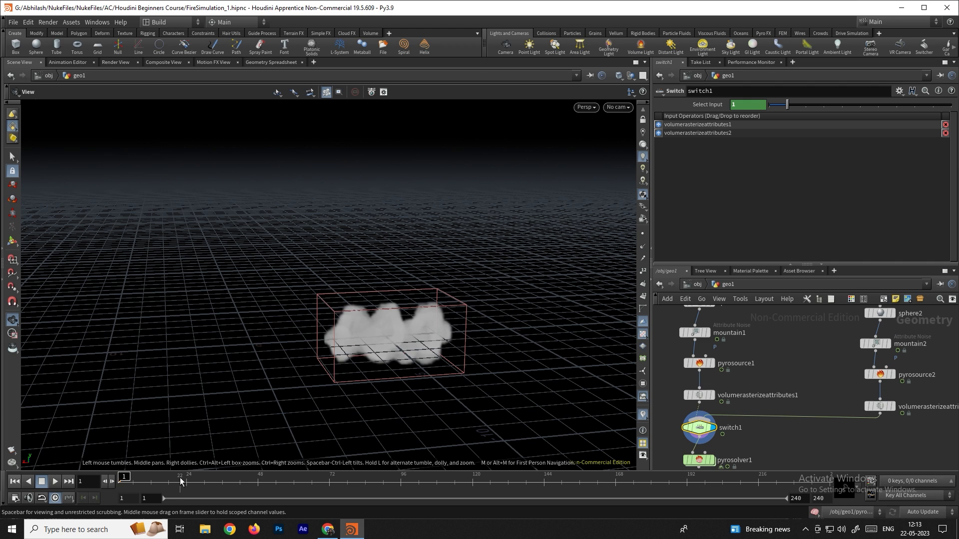
mouse_move(702, 396)
left_click_drag(124, 478, 159, 482)
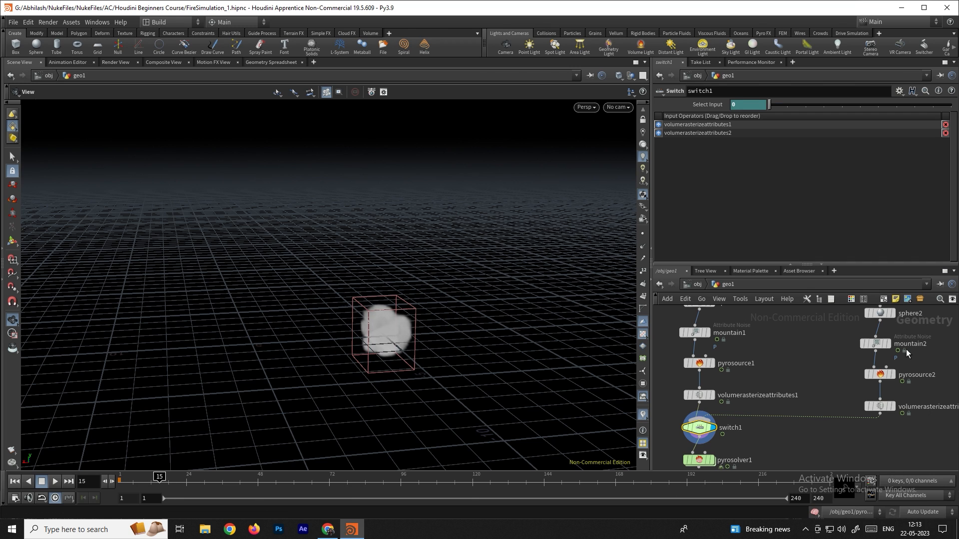
scroll(851, 355, "down", 2)
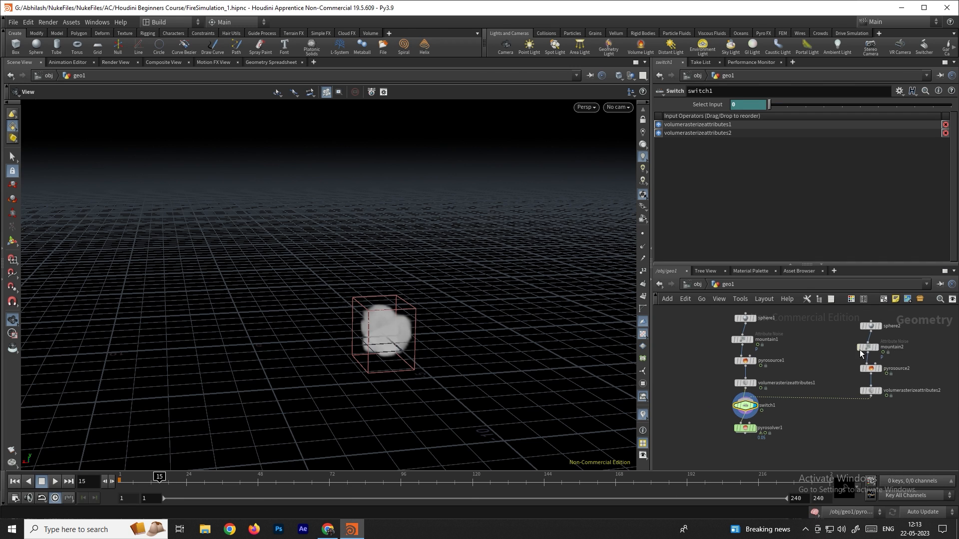
Scrub the timeline to frame 20 to check switch1's source change, and return to frame 1.
mouse_move(158, 478)
left_mouse_down()
mouse_move(126, 479)
mouse_move(174, 479)
left_mouse_up()
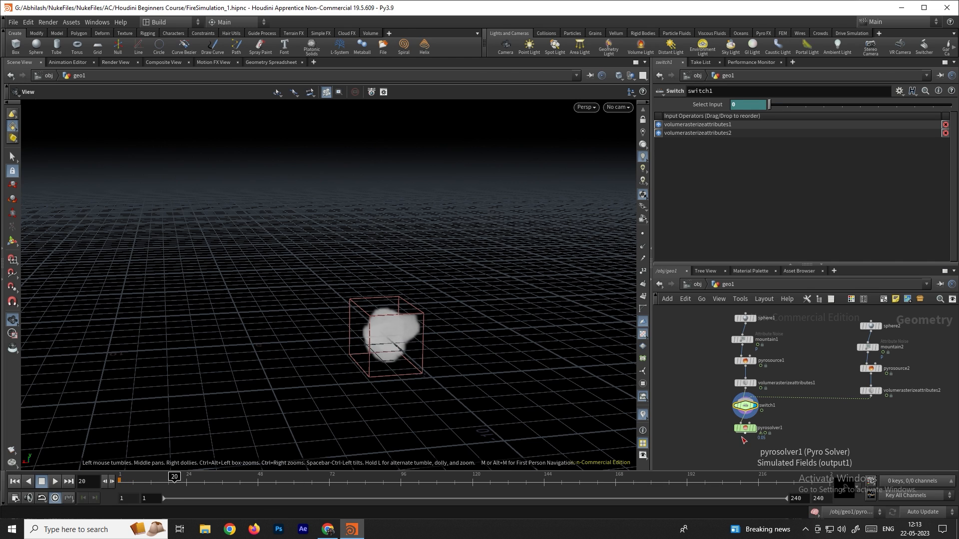
scroll(747, 437, "up", 2)
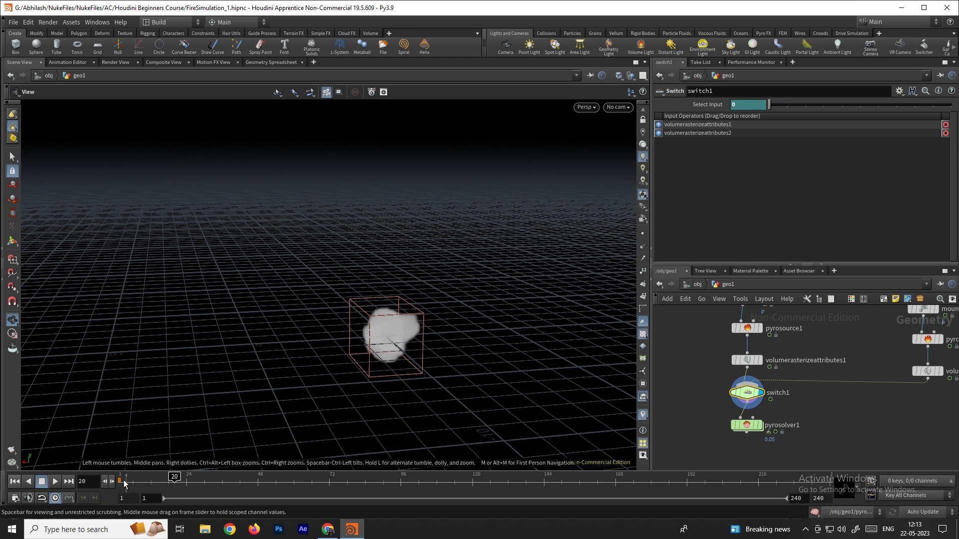
left_click(14, 481)
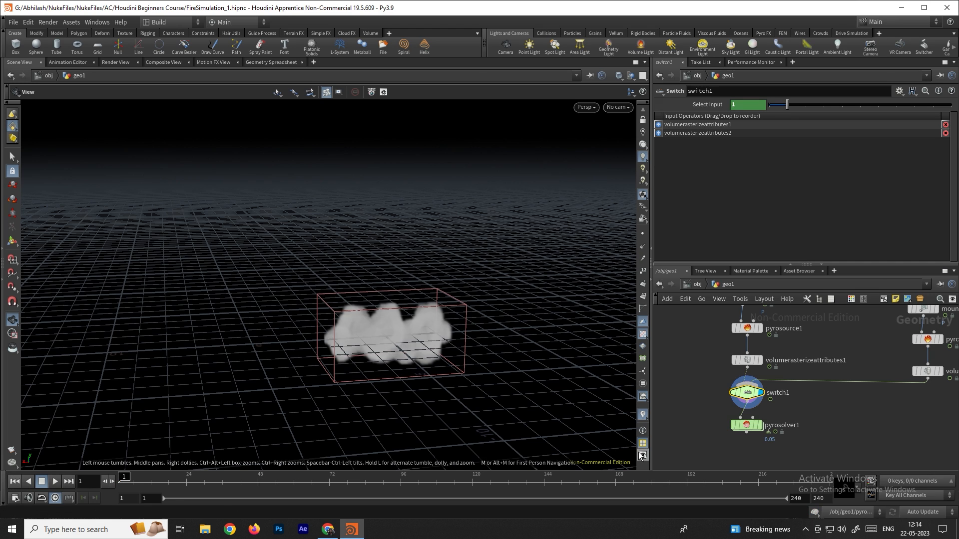
Display pyrosolver1's output, play the simulation with the switched sources, and return to frame 1.
left_click(762, 426)
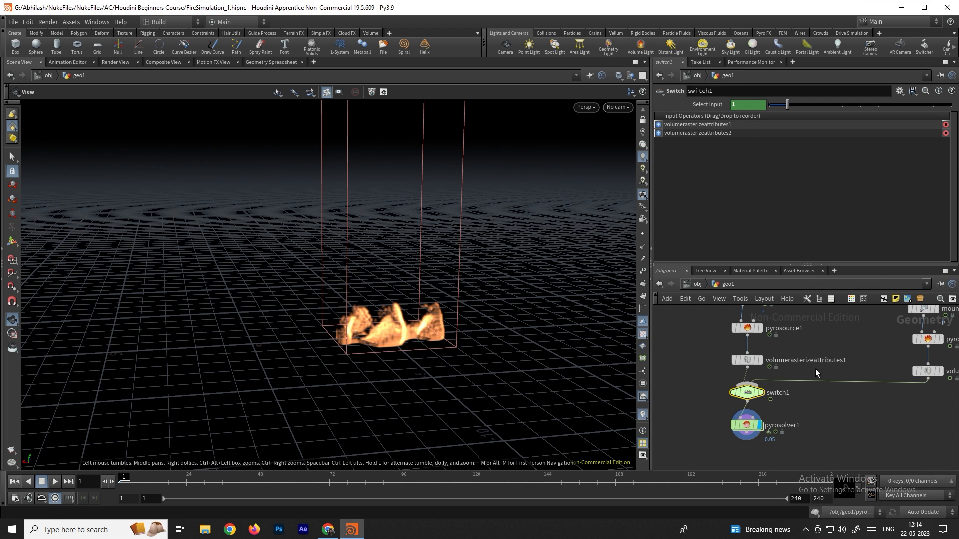
key("h")
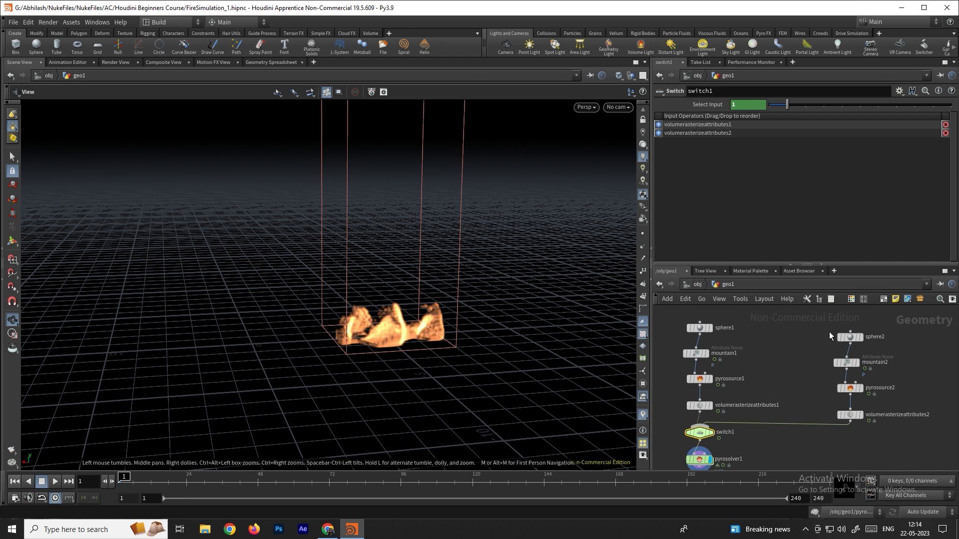
middle_click_drag(763, 385, 808, 371)
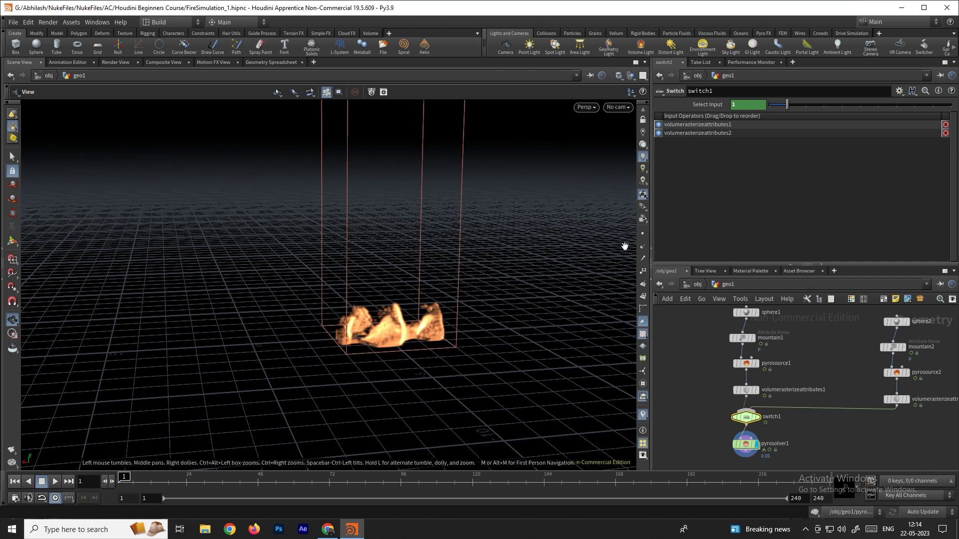
left_click(55, 482)
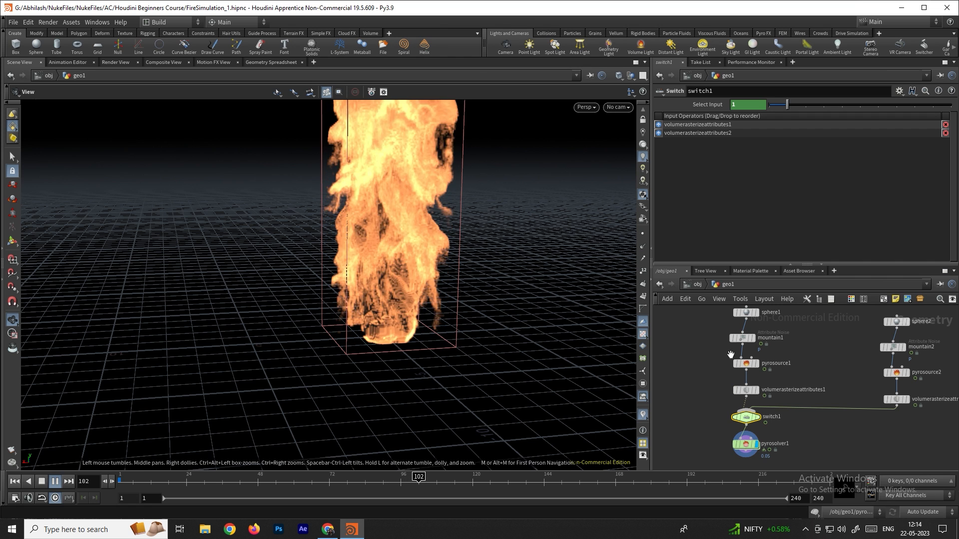
middle_click_drag(826, 355, 817, 383)
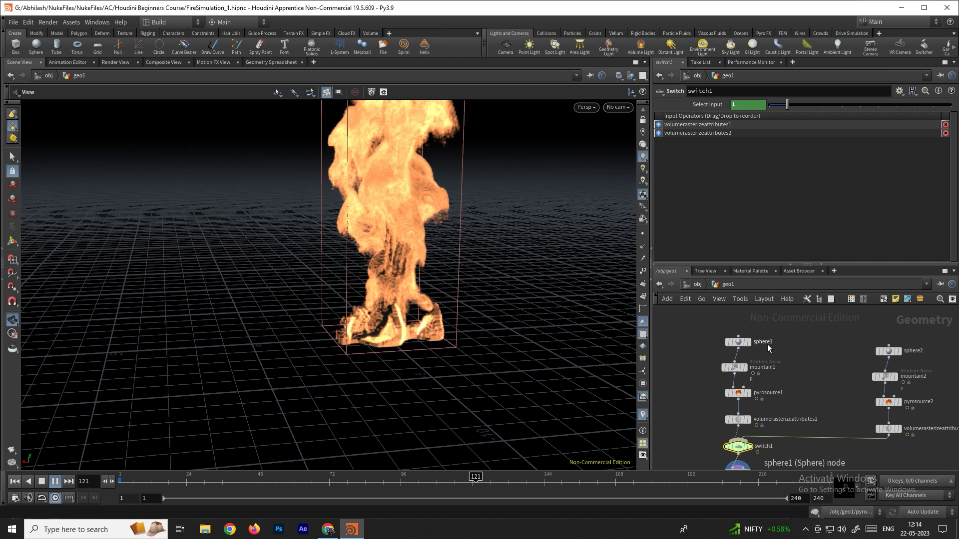
left_click(50, 480)
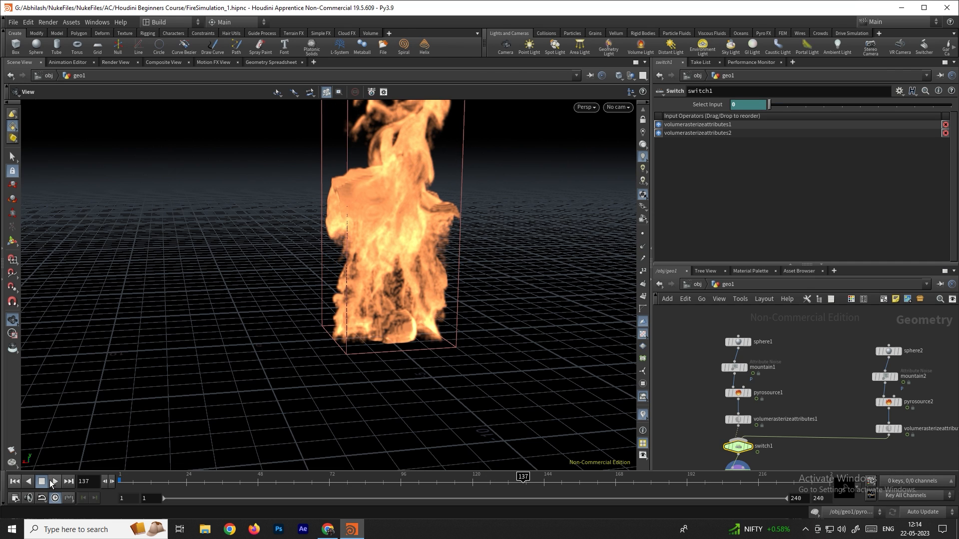
left_click(14, 481)
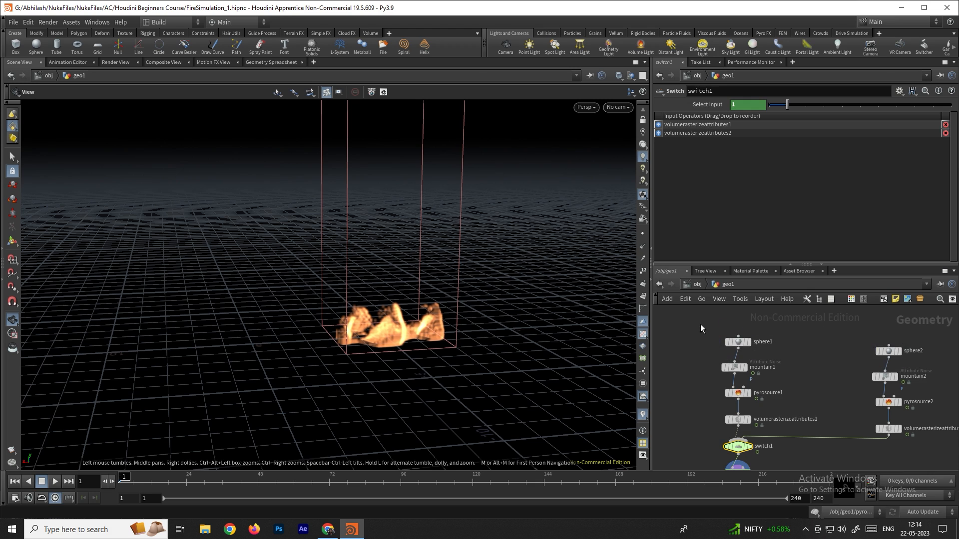
Change switch1's Select Input expression to $F>15.
left_click_drag(700, 325, 774, 421)
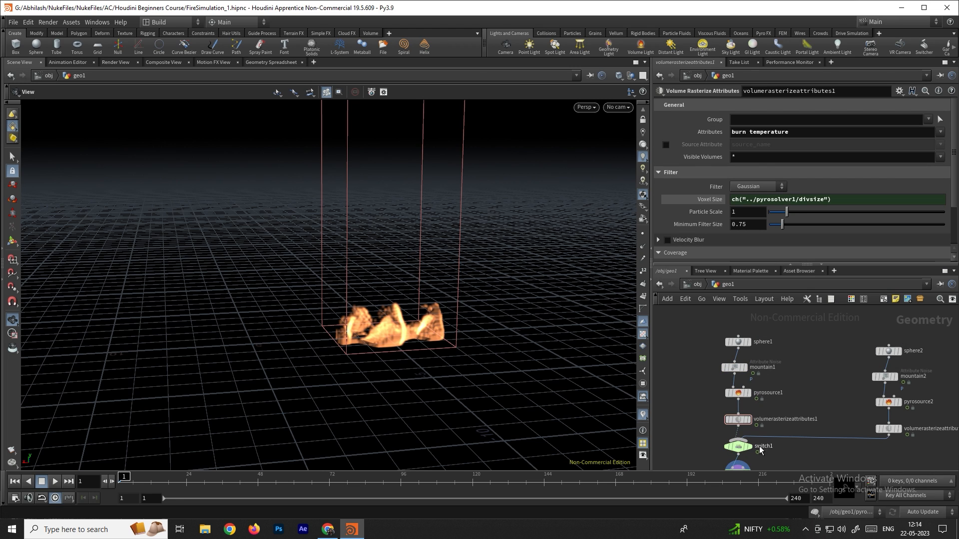
left_click(738, 446)
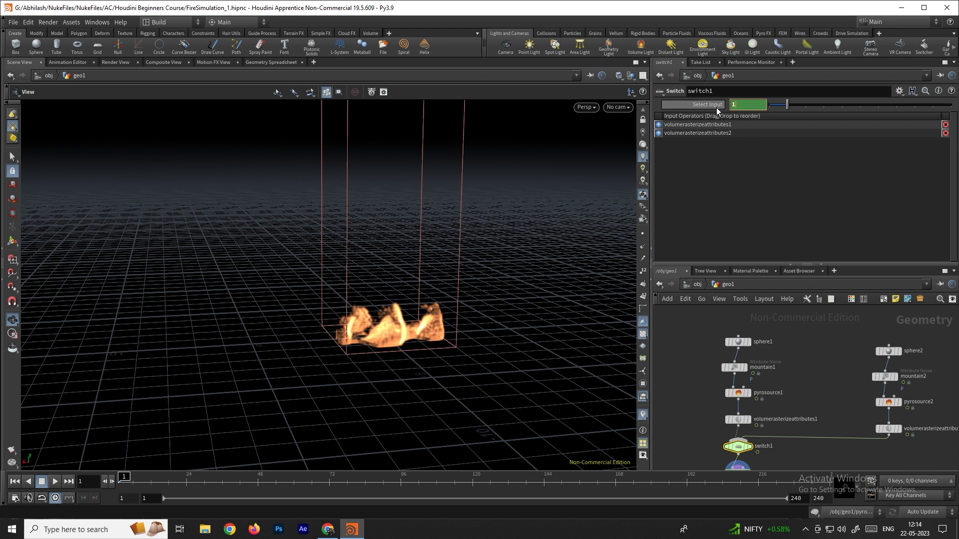
type("$F<15")
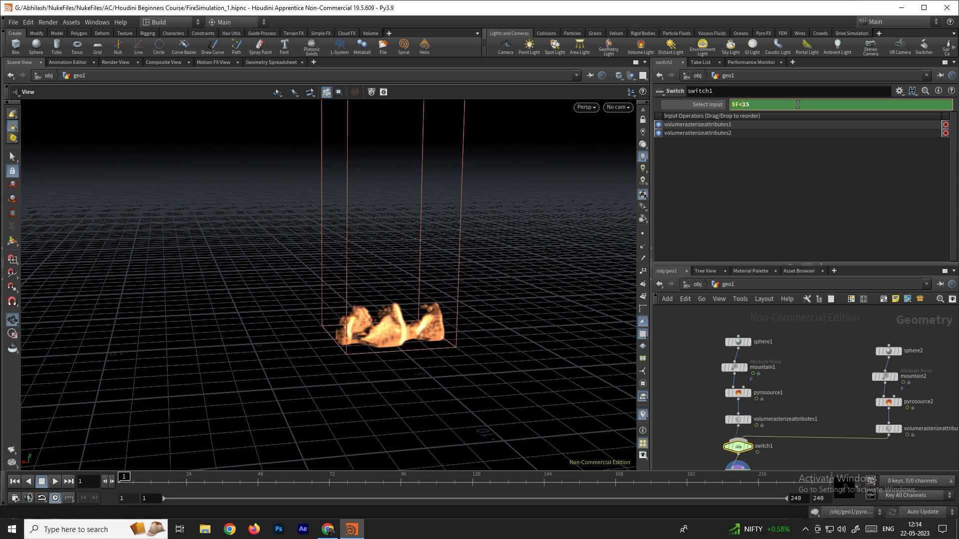
key("BackSpace")
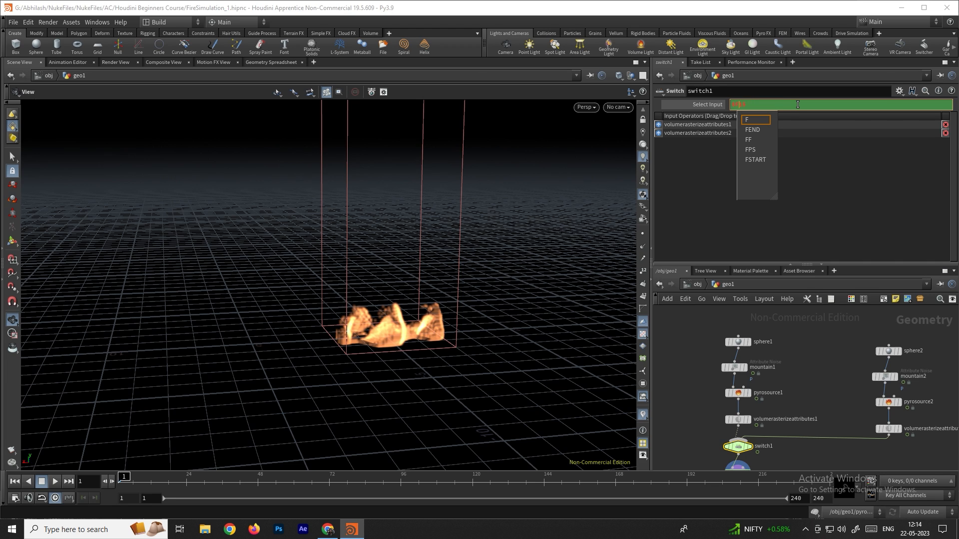
type(">15")
key("Return")
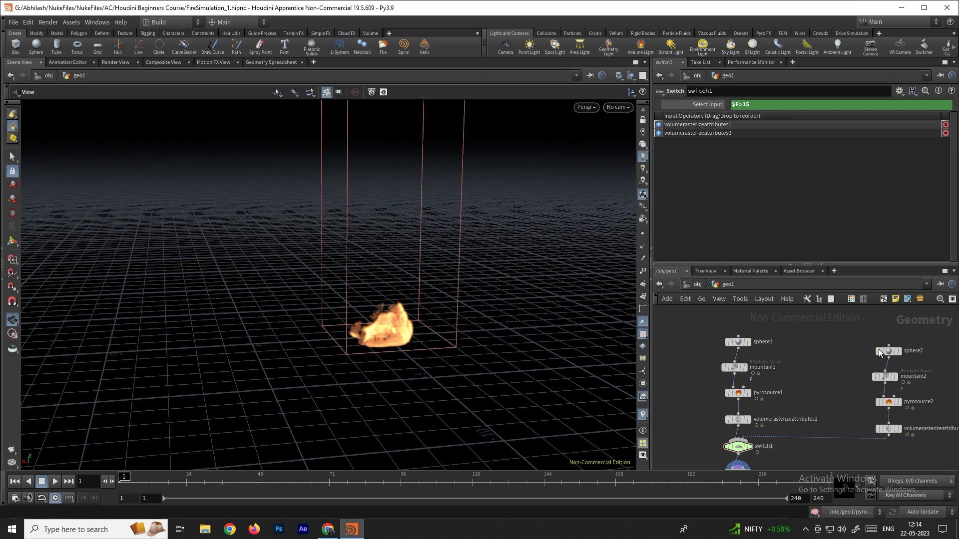
Select the sphere2 source branch and play the simulation to check the fire with the reversed source order.
left_click_drag(858, 331, 921, 438)
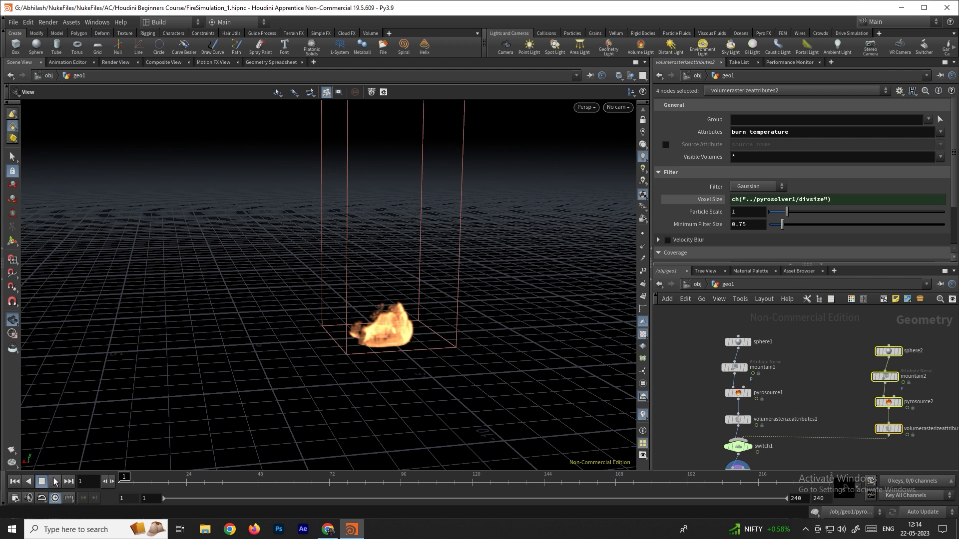
left_click(55, 481)
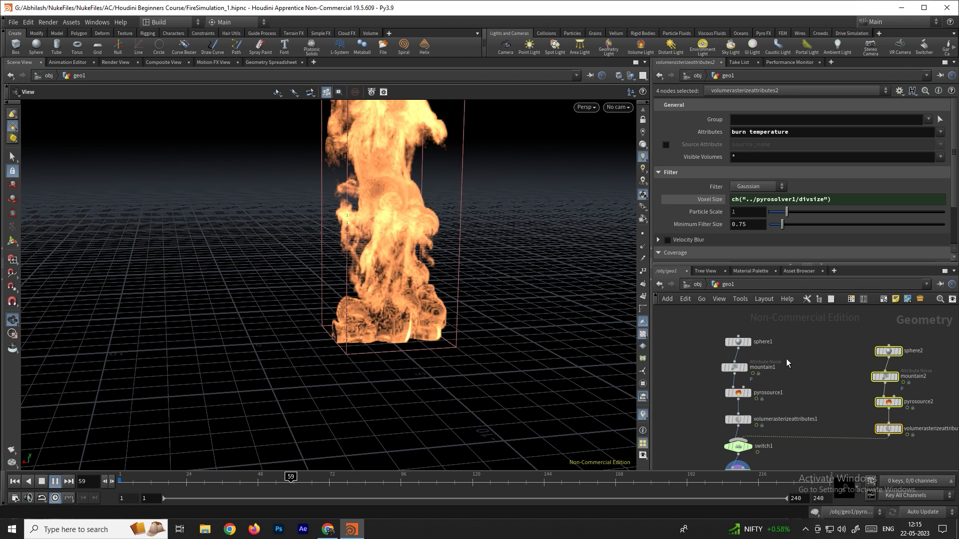
left_click(55, 481)
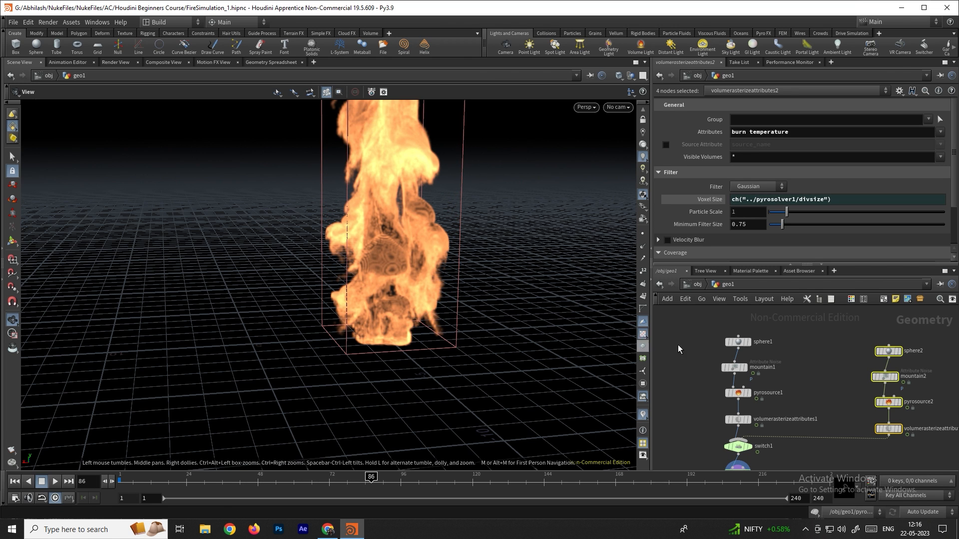
Turn off Cycle Length in pyrosolver1's source range and replay the simulation from frame 1.
middle_click_drag(831, 430, 825, 384)
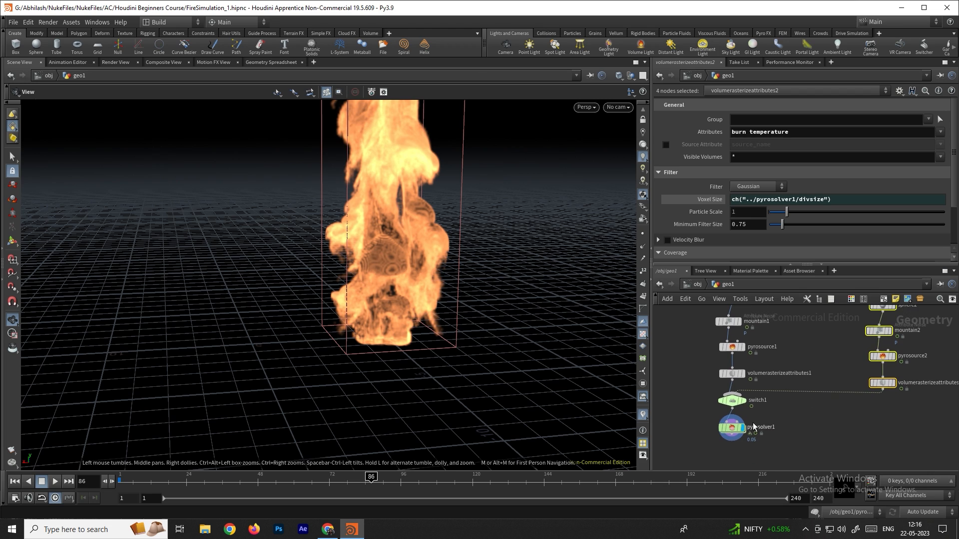
scroll(739, 418, "up", 2)
left_click(728, 432)
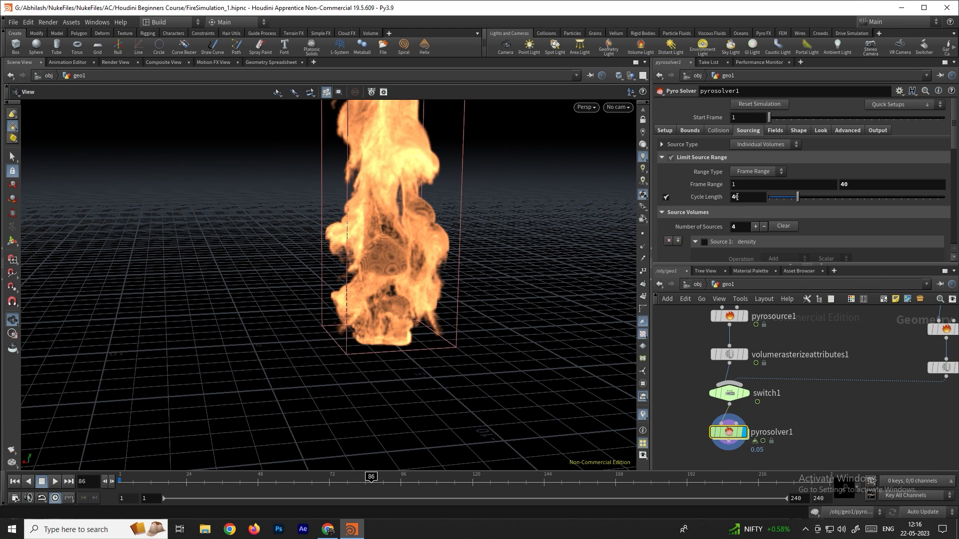
left_click(665, 198)
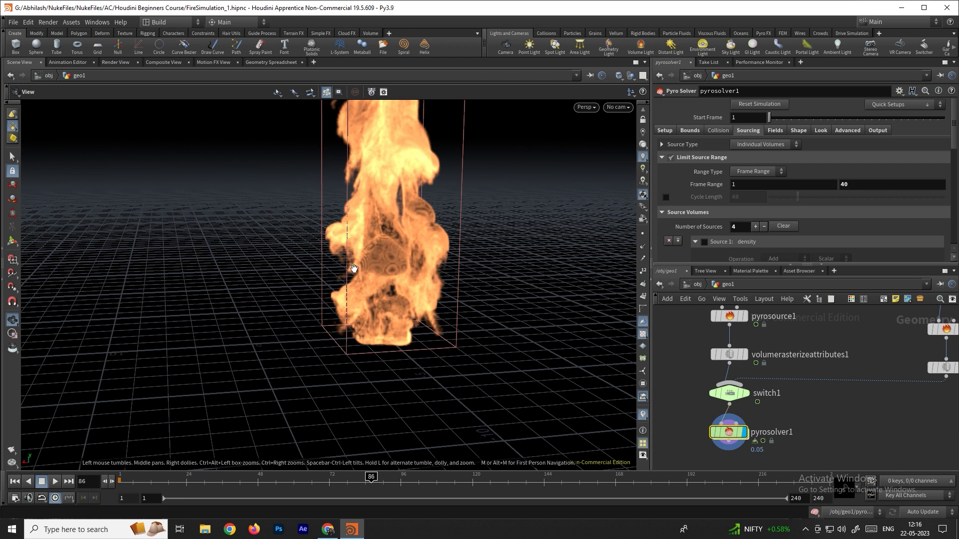
left_click(15, 481)
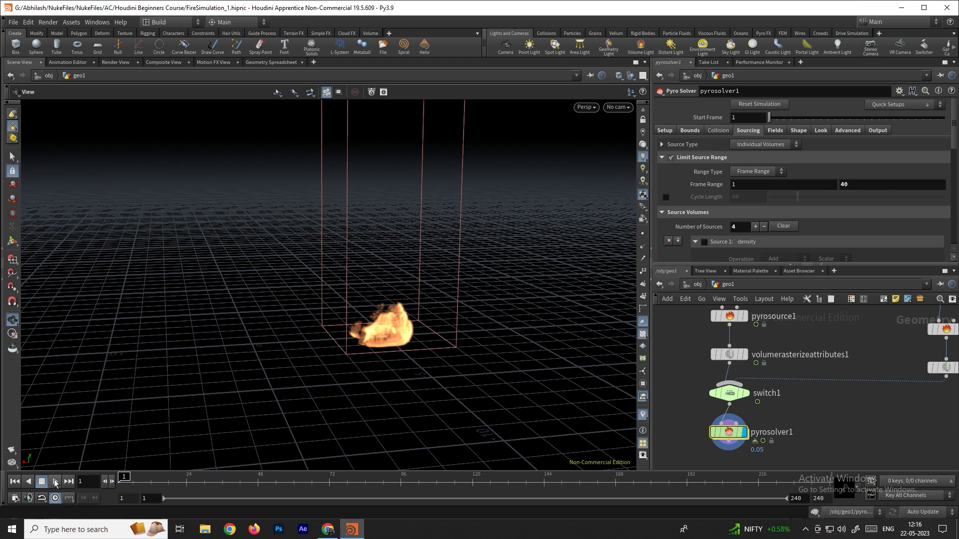
left_click(55, 480)
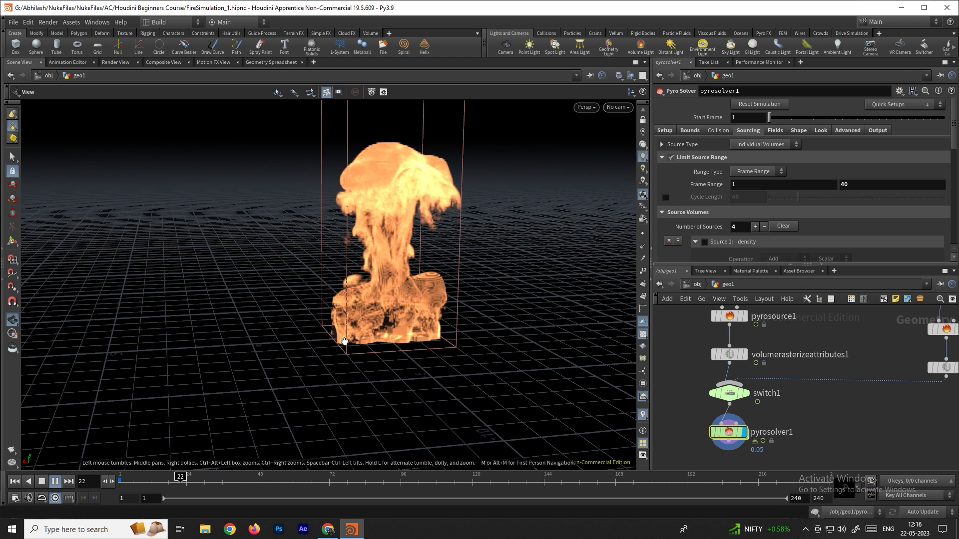
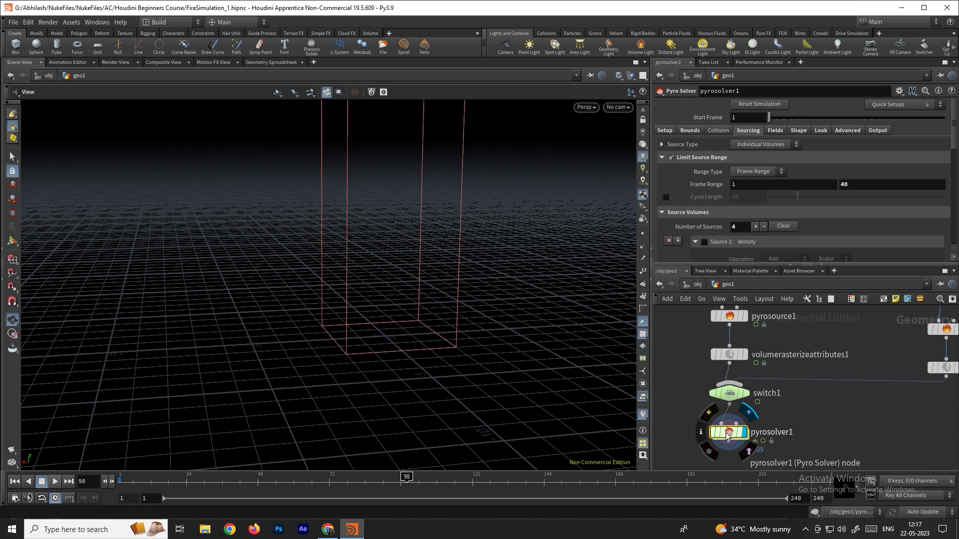
Set pyrosolver1's Simulation Type to Sparse.
left_click(665, 131)
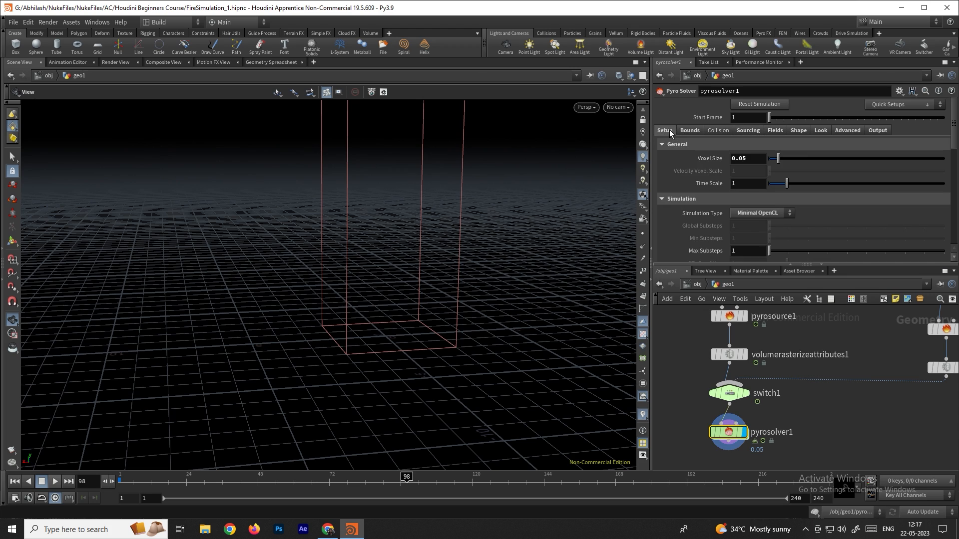
left_click(759, 216)
left_click(749, 223)
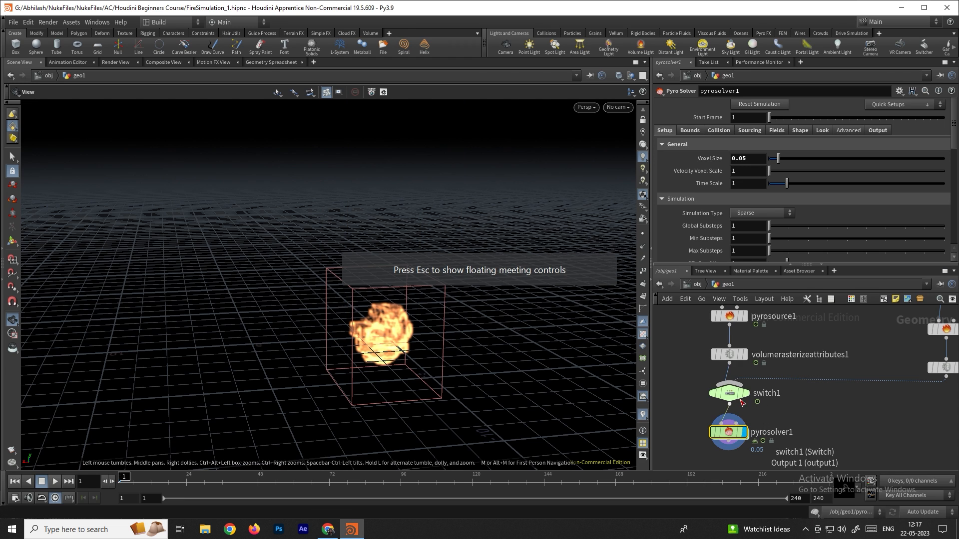
Connect volumerasterizeattributes1 directly to pyrosolver1 and move switch1 aside, out of the solver's input chain.
scroll(740, 395, "down", 1)
middle_click_drag(909, 352, 863, 365)
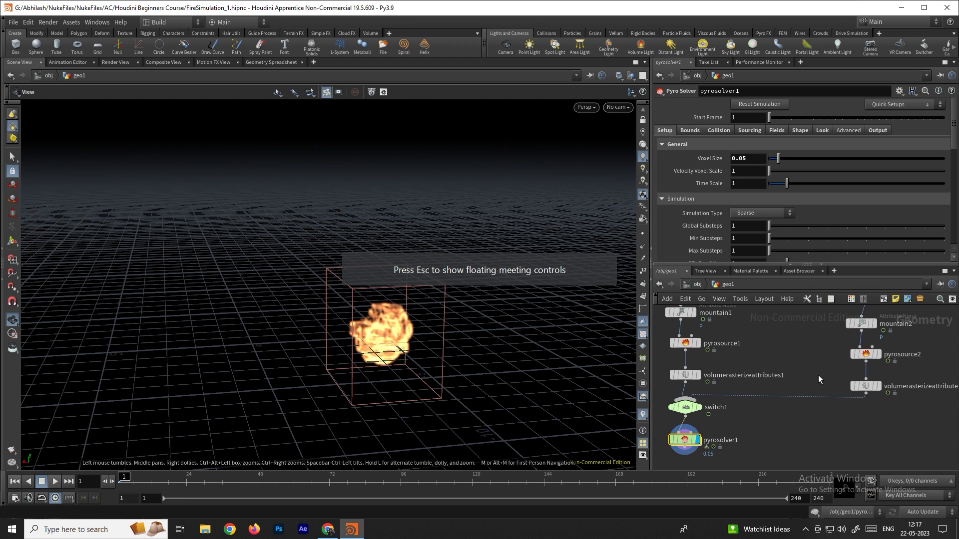
middle_click_drag(759, 394, 797, 380)
middle_click_drag(887, 309, 847, 354)
middle_click_drag(753, 409, 816, 349)
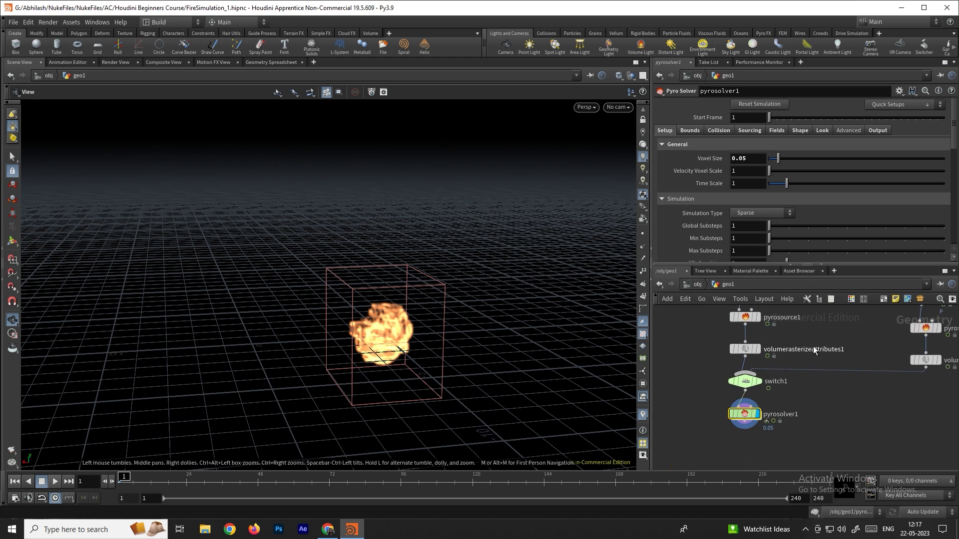
scroll(754, 397, "up", 2)
left_click_drag(727, 377, 821, 384)
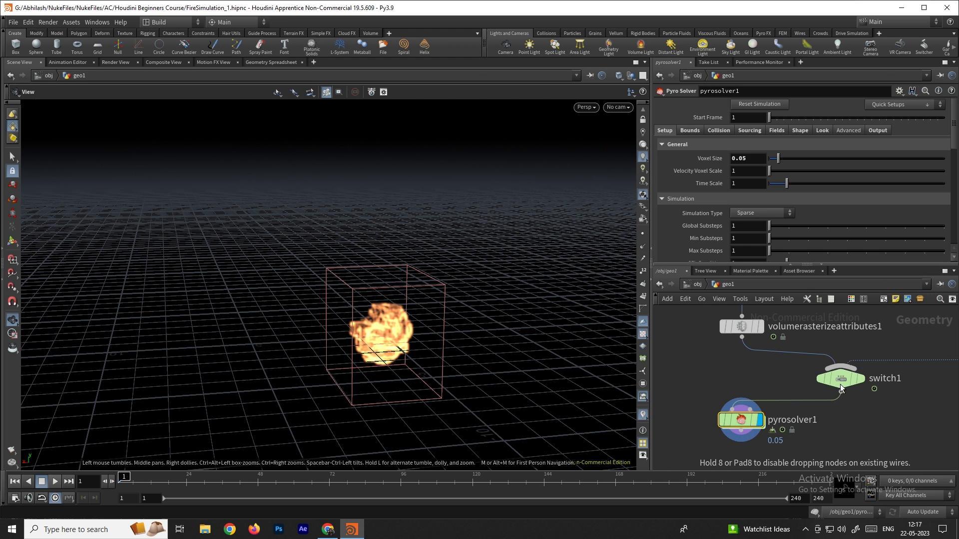
left_click_drag(743, 338, 733, 408)
scroll(834, 382, "down", 1)
middle_click_drag(835, 382, 791, 398)
left_click_drag(790, 399, 880, 415)
key("h")
Play the sparse simulation to inspect the fire from the single sphere1 source, and stop playback at frame 24.
left_click_drag(404, 373, 414, 392)
left_click(55, 481)
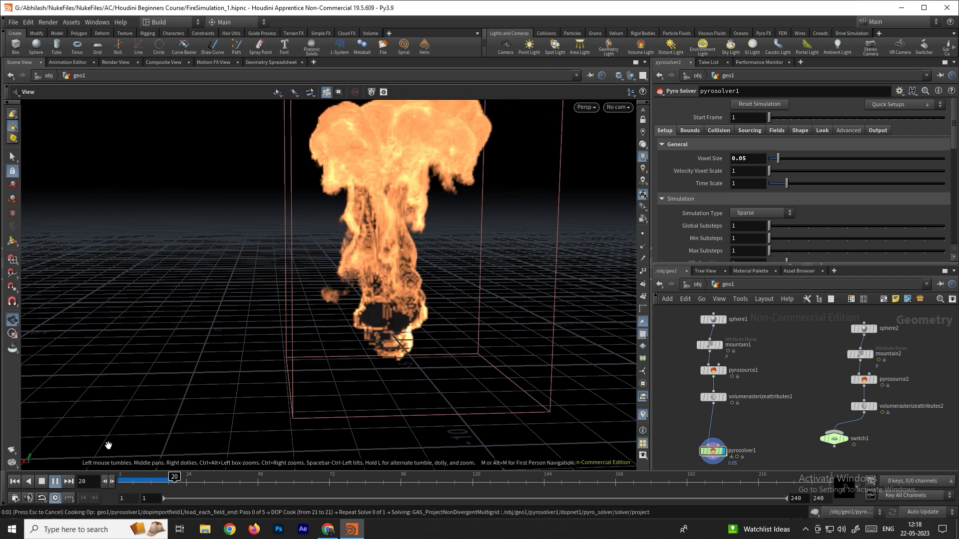
left_click(43, 482)
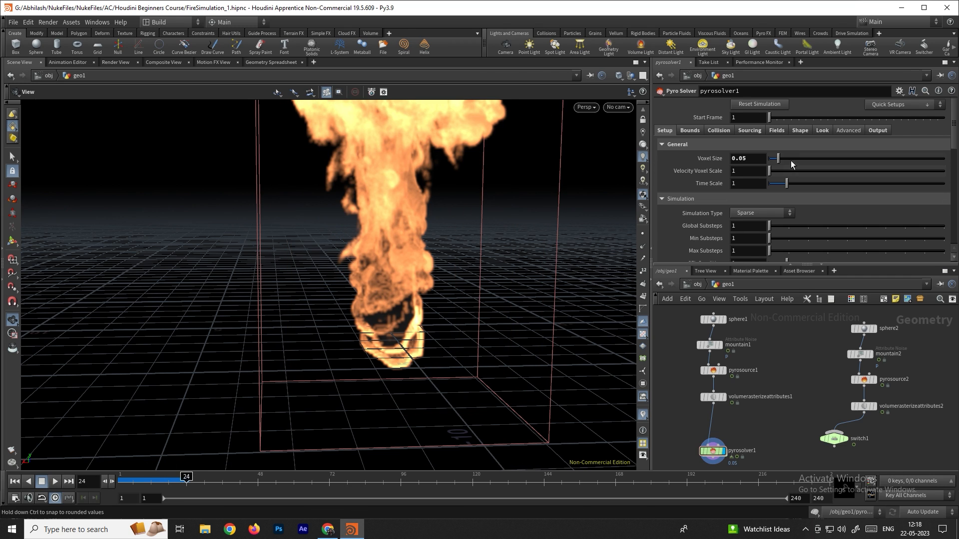
Turn off Limit Source Range in pyrosolver1's sourcing settings and return to frame 1.
left_click(748, 131)
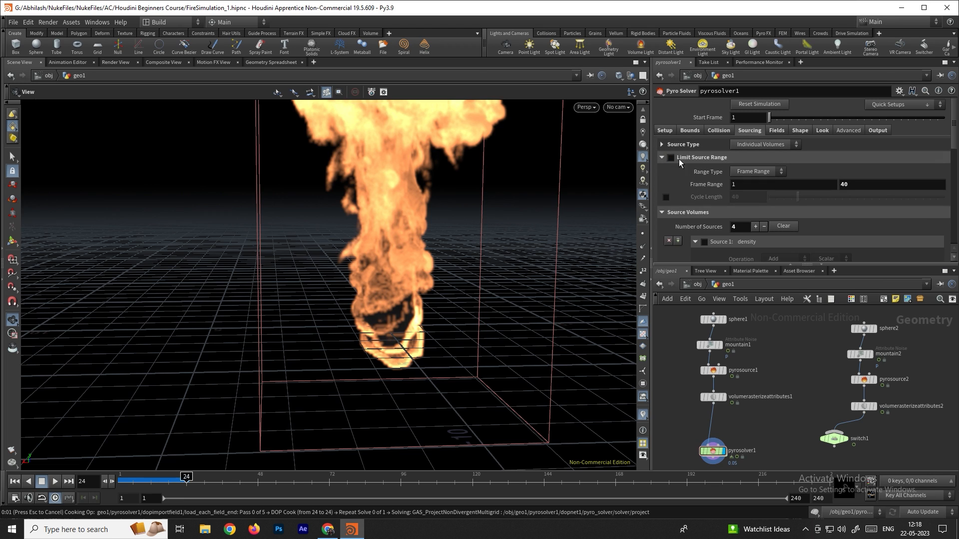
left_click(679, 158)
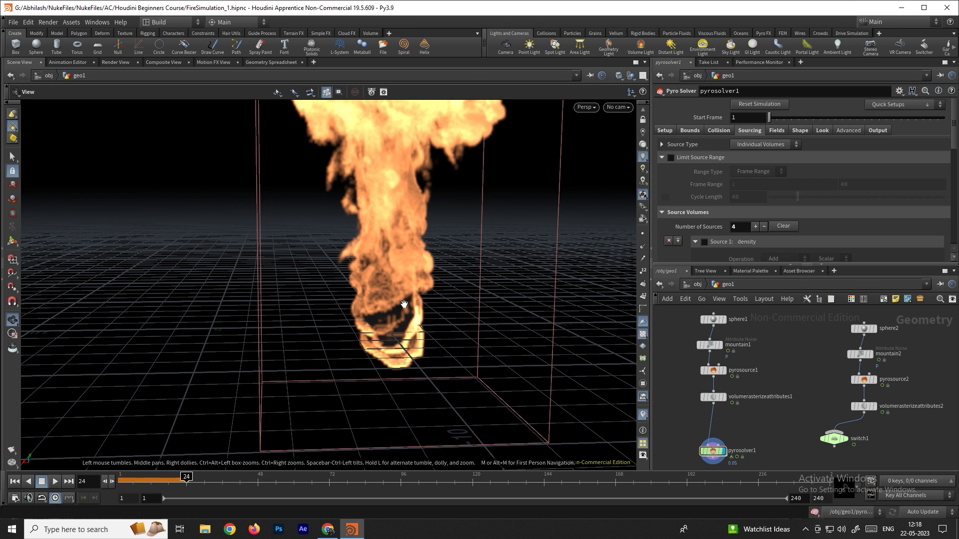
key("ctrl+Up")
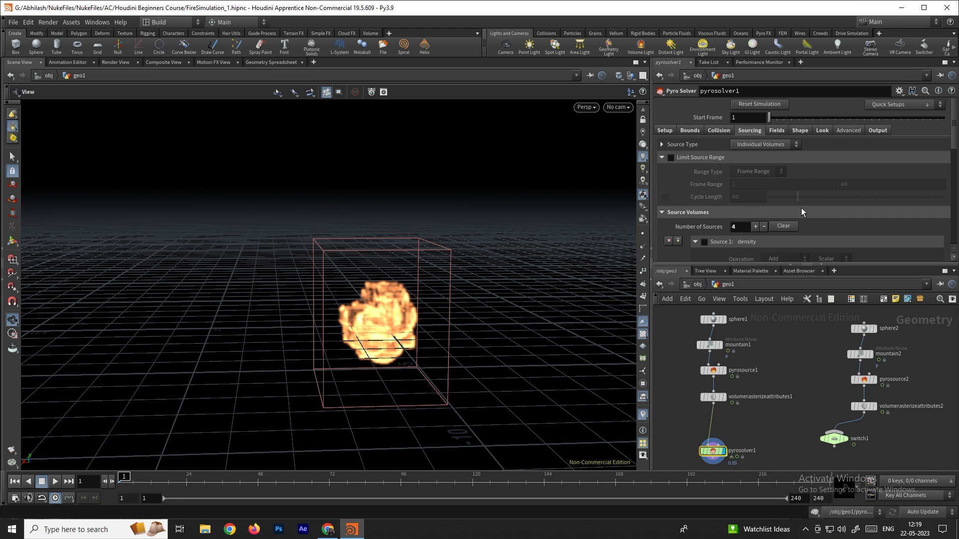
Turn off Emit From Flame in pyrosolver1's Density fields, play the simulation, and stop at frame 21.
left_click(775, 132)
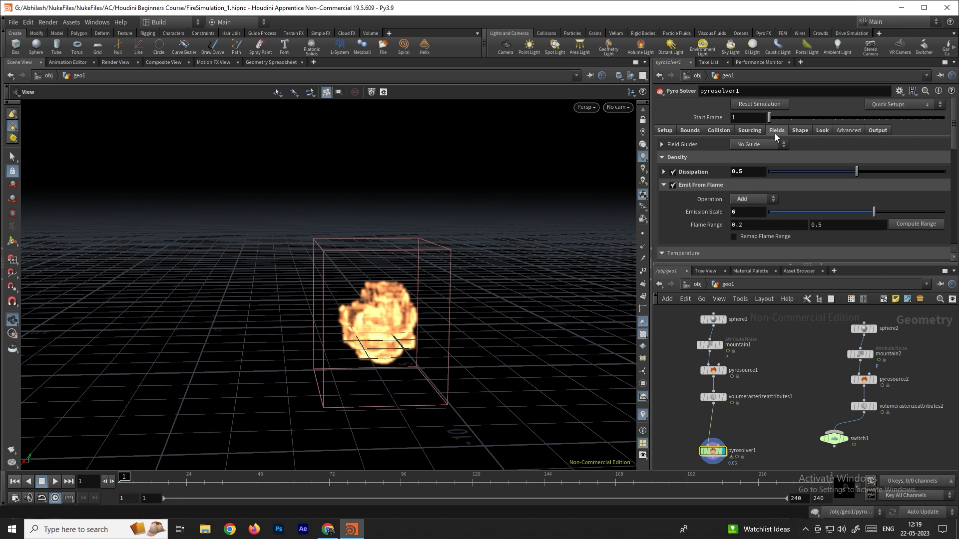
left_click(674, 185)
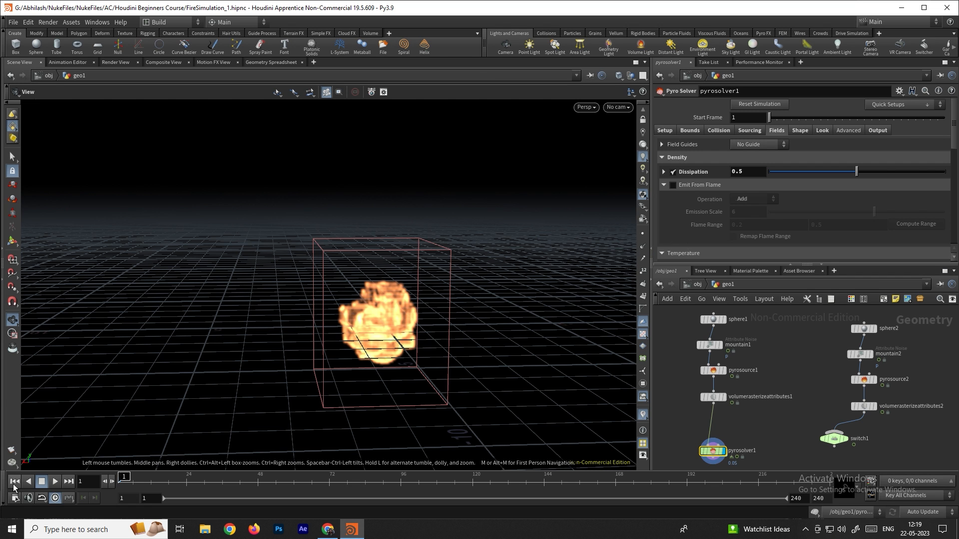
left_click(55, 481)
left_click(44, 485)
left_click_drag(310, 280, 380, 320)
scroll(771, 113, "down", 1)
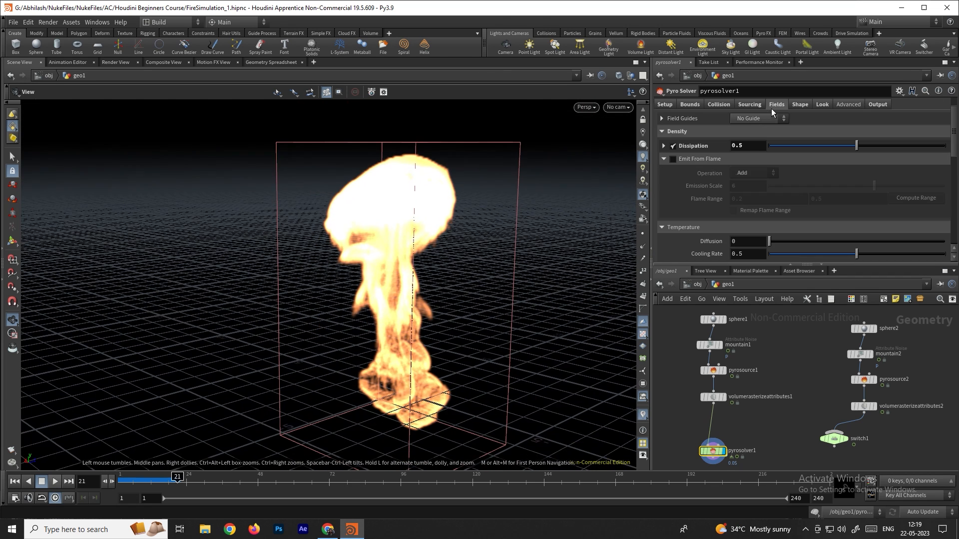
Lower pyrosolver1's fire Intensity Scale to 30 in the look settings, checking the flame up to frame 23.
left_click(799, 105)
left_click(822, 105)
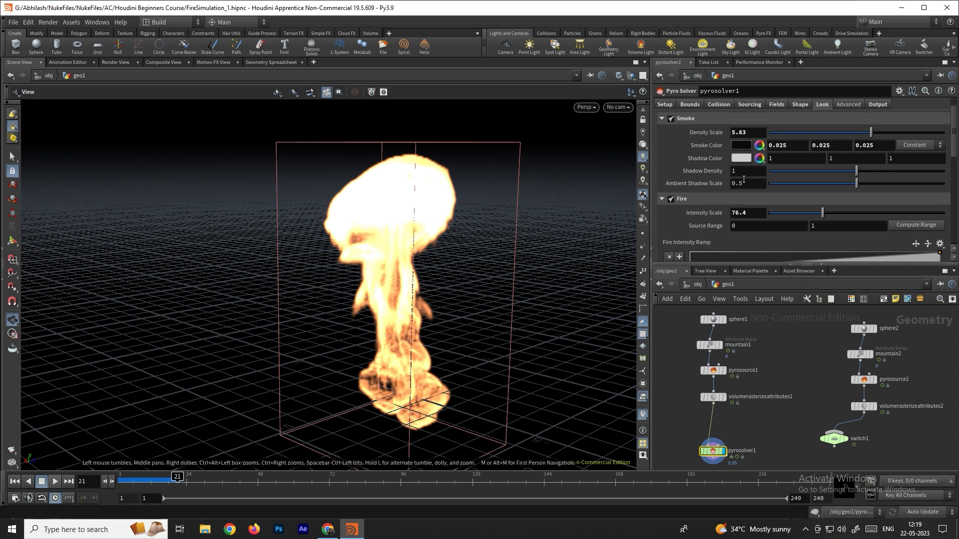
scroll(730, 202, "down", 4)
scroll(778, 205, "up", 1)
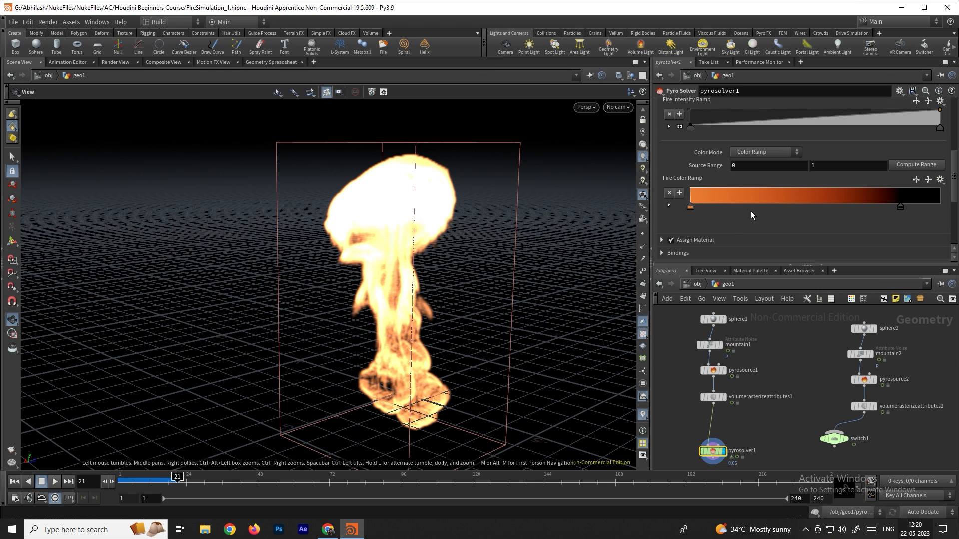
scroll(750, 214, "up", 2)
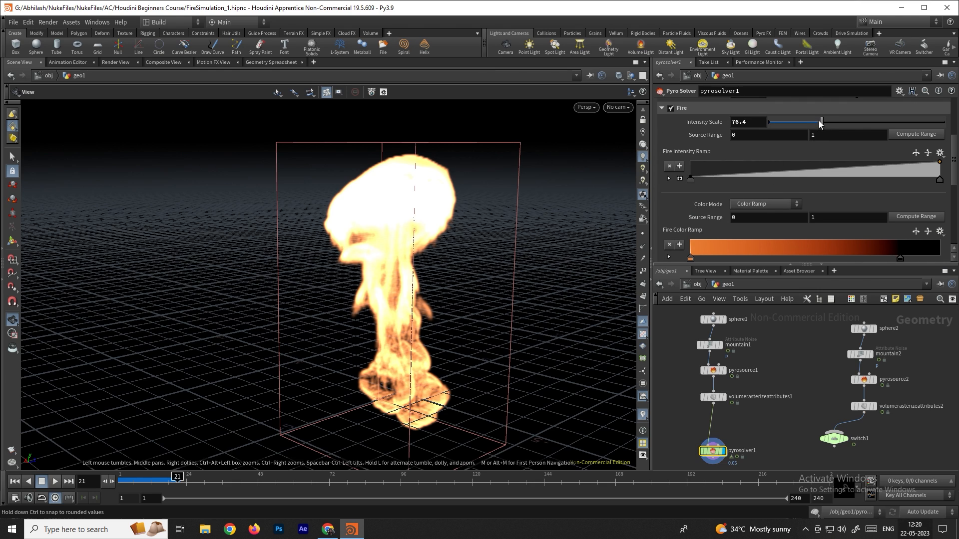
left_click_drag(821, 122, 796, 129)
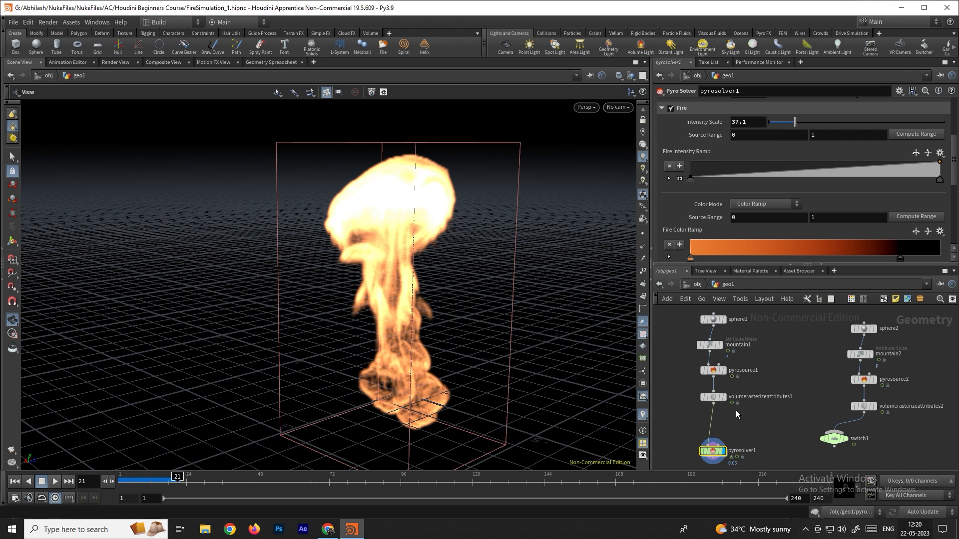
left_click(46, 480)
left_click(46, 479)
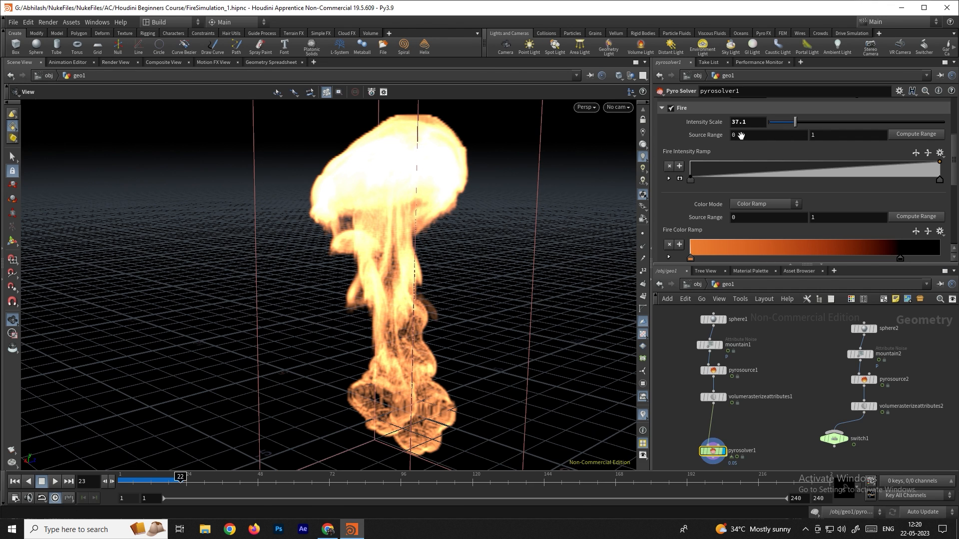
left_click_drag(789, 121, 790, 121)
left_click_drag(487, 249, 471, 235)
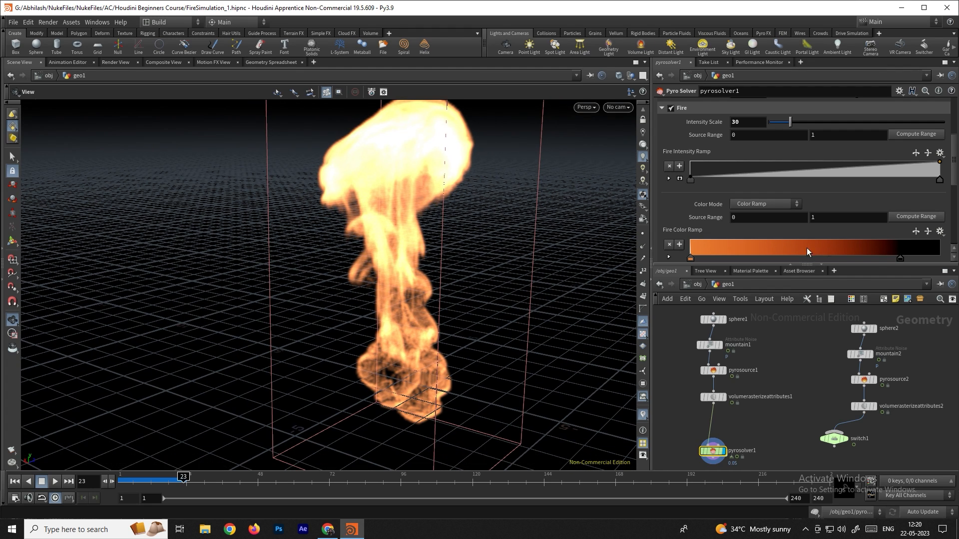
Move the Fire Color Ramp's black key closer to the ramp's end and inspect the flame at frame 31.
left_click_drag(909, 257, 928, 259)
left_click_drag(449, 295, 414, 310)
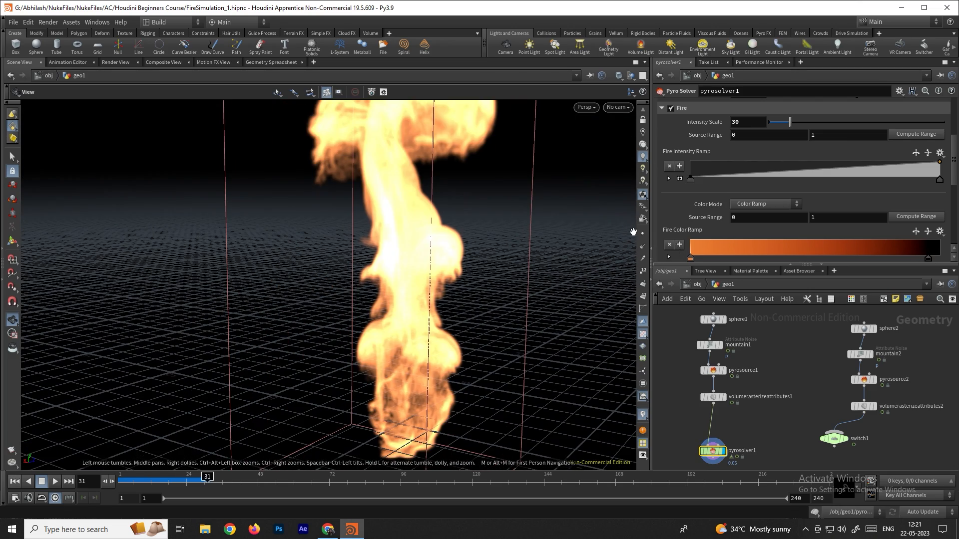
scroll(457, 200, "down", 4)
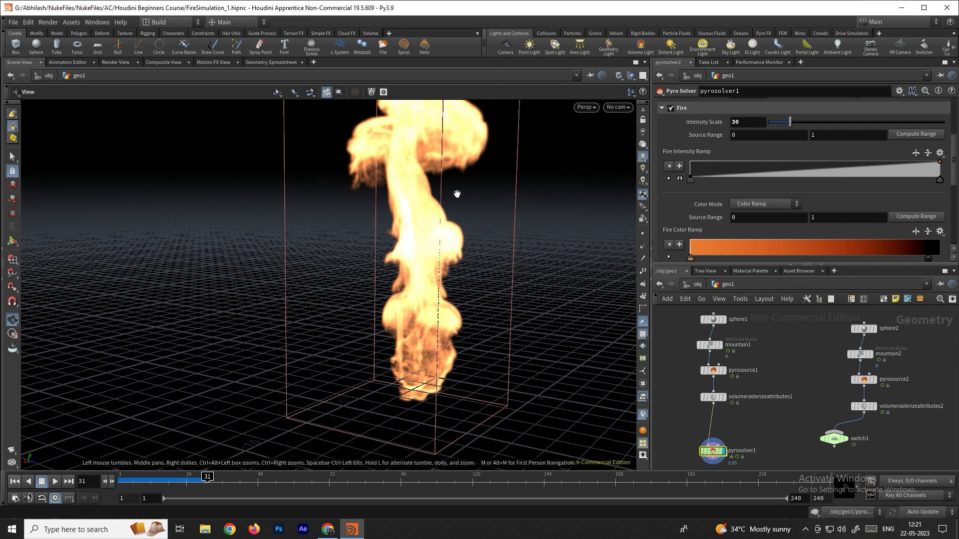
middle_click_drag(448, 184, 432, 219)
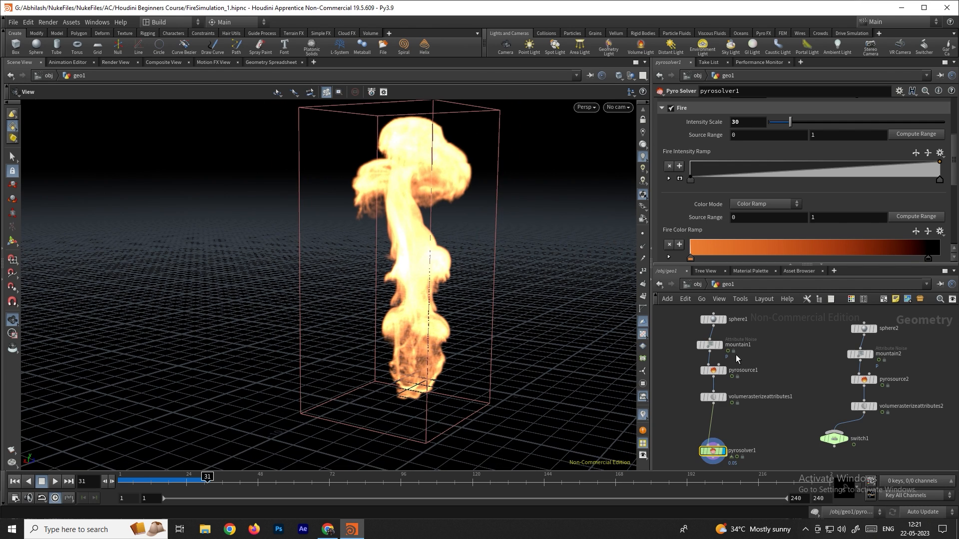
Set pyrosolver1's Flame Lifespan to 1 in the Flame fields.
scroll(751, 434, "up", 3)
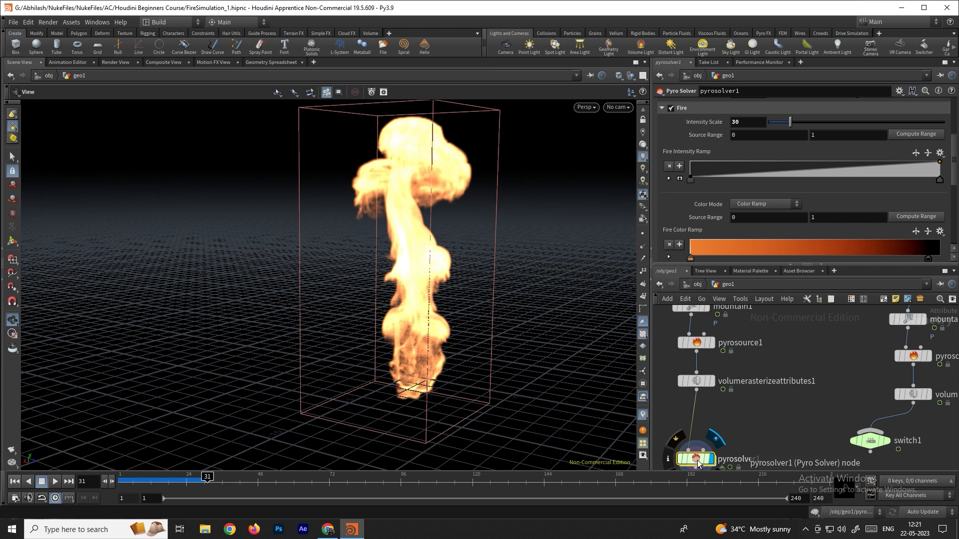
scroll(678, 181, "down", 1)
scroll(799, 149, "up", 5)
left_click(776, 118)
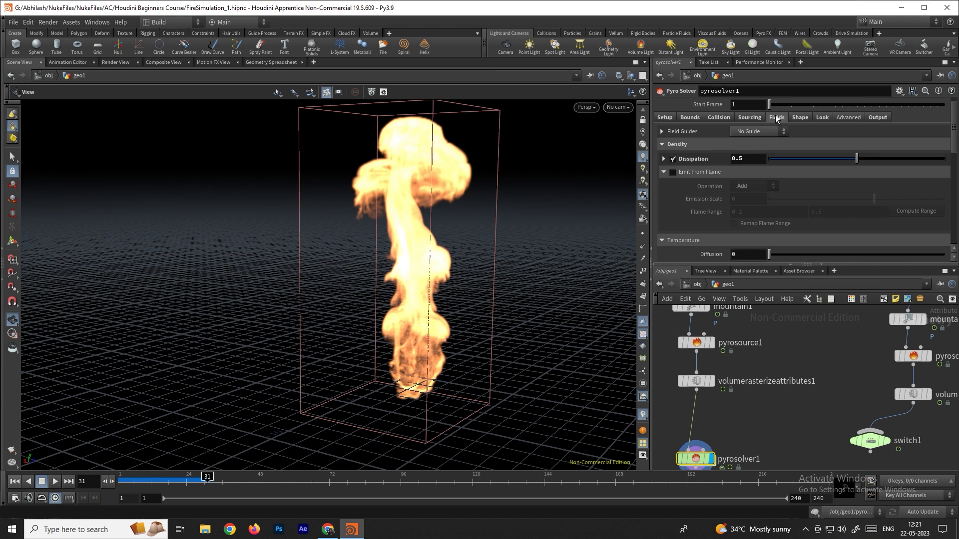
scroll(711, 193, "down", 3)
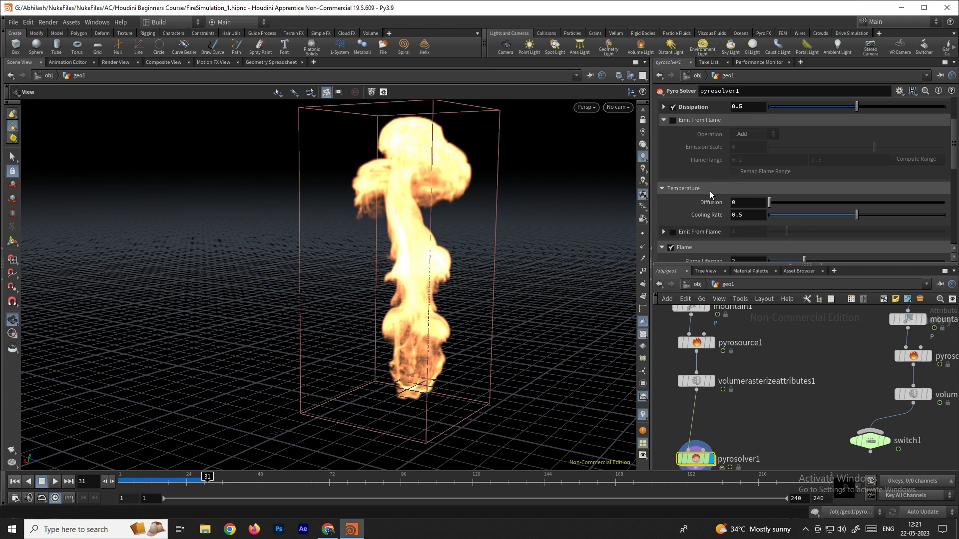
scroll(708, 193, "down", 1)
left_click_drag(753, 212, 708, 209)
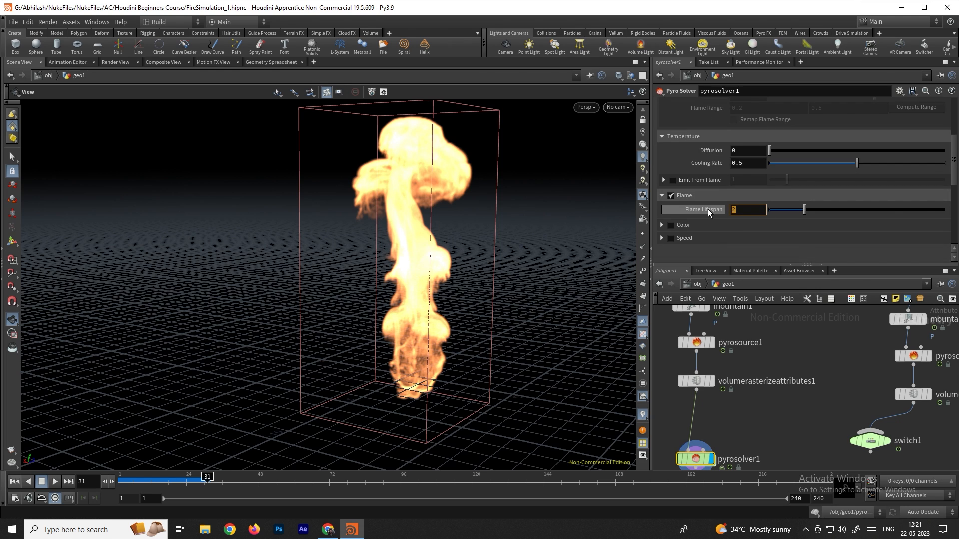
type("1")
key("Return")
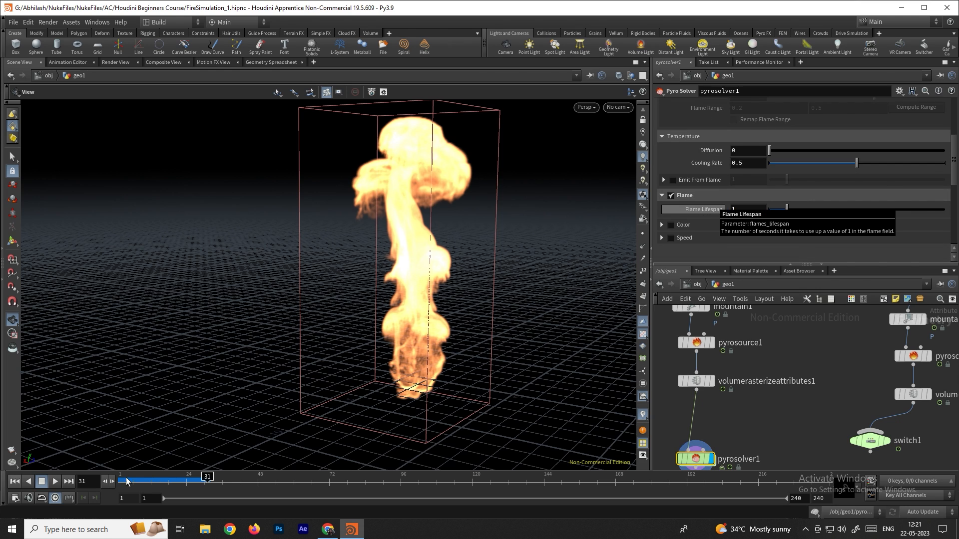
Replay the simulation from frame 1 to inspect the shorter-lived flame, and stop at frame 24.
left_click(15, 482)
left_click(55, 481)
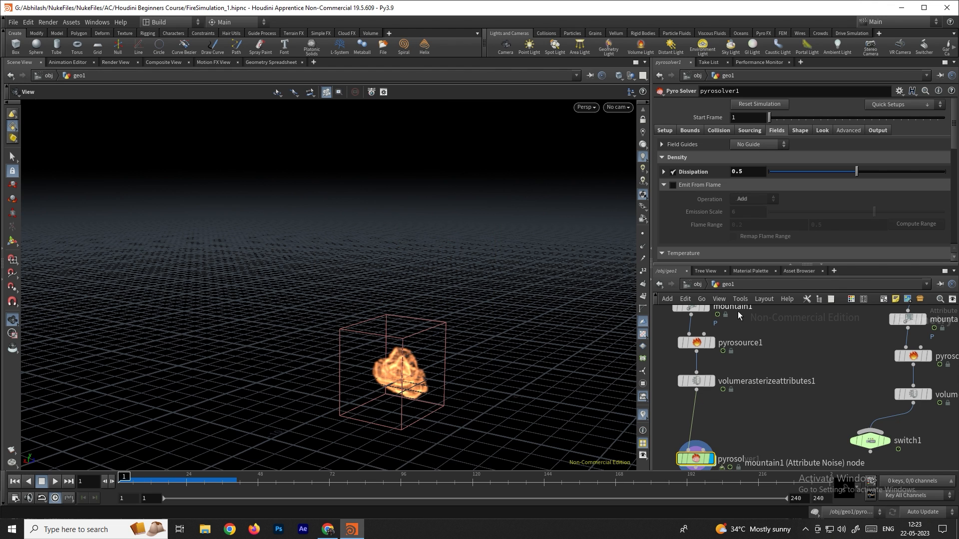
left_click(53, 483)
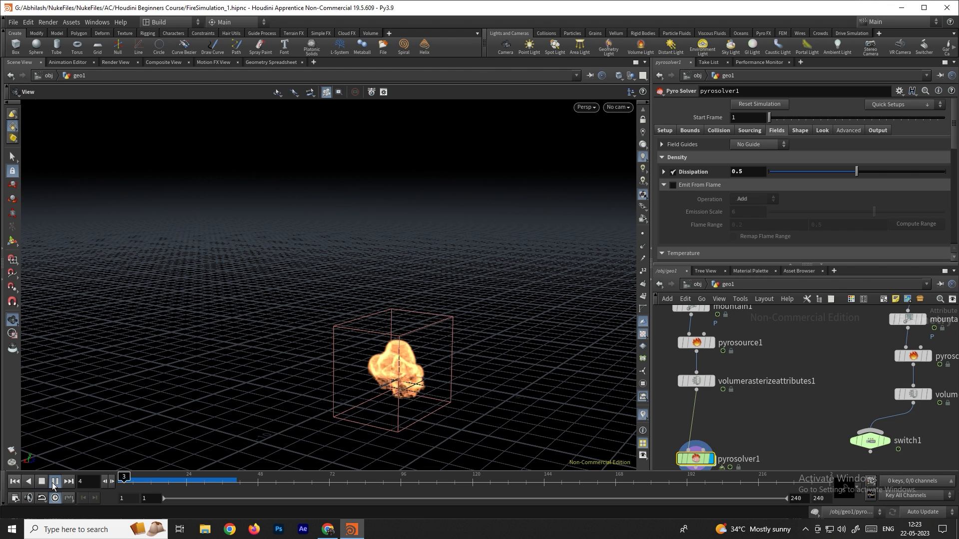
left_click(41, 482)
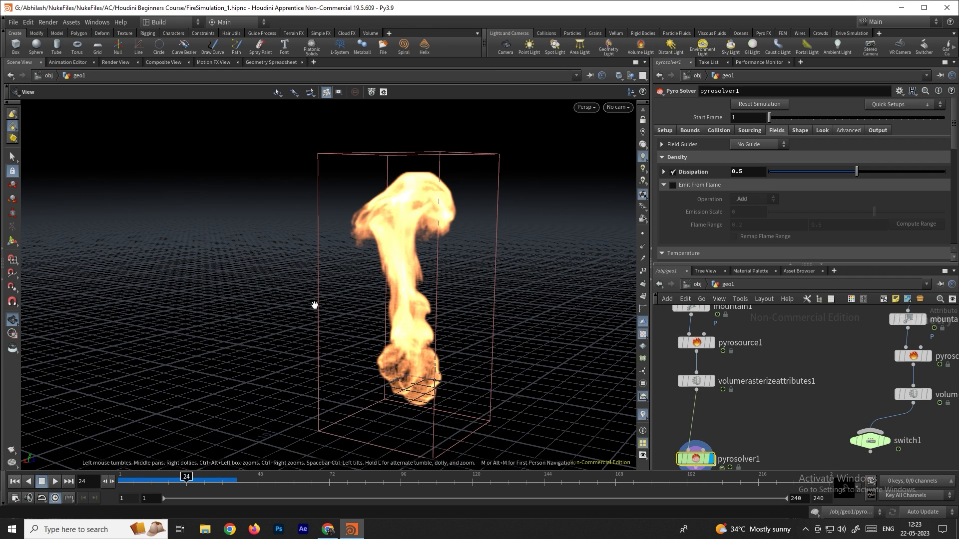
Try a Turbulence of 200 in pyrosolver1's shape settings, replay the simulation, and stop at frame 13.
left_click(799, 130)
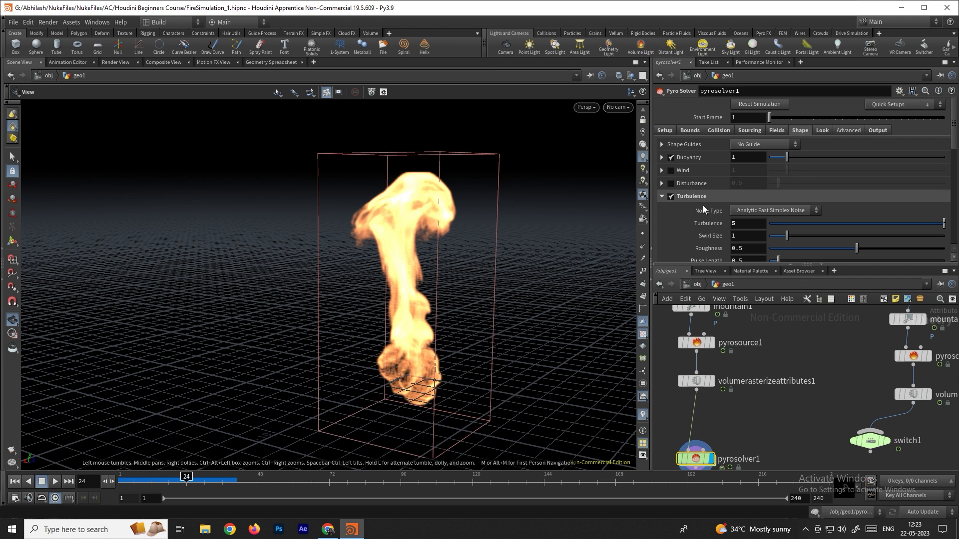
scroll(703, 205, "down", 1)
scroll(700, 198, "down", 1)
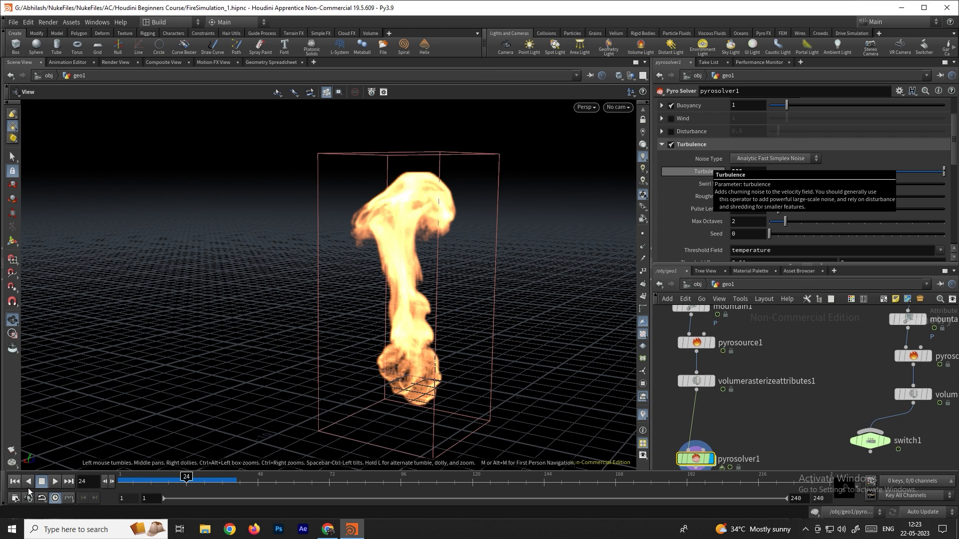
left_click(50, 480)
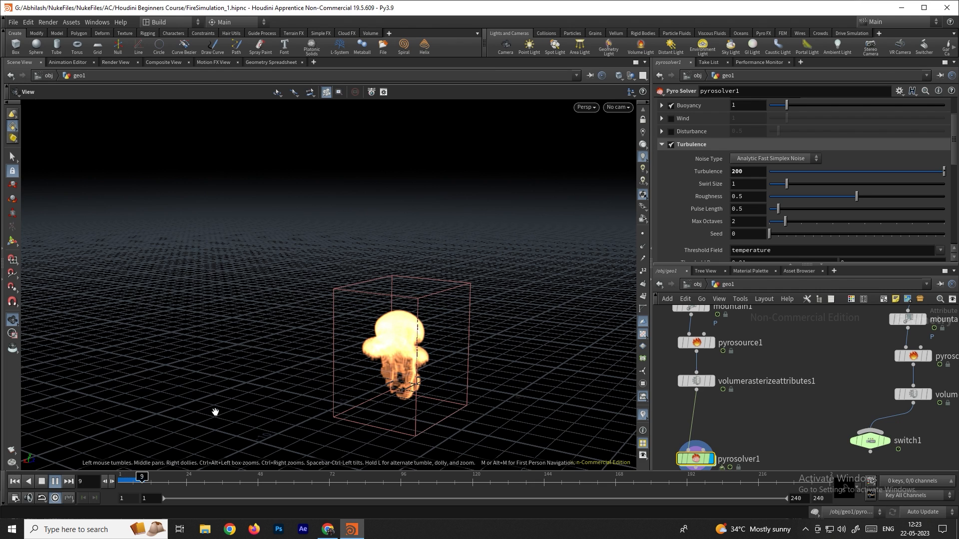
left_click(42, 481)
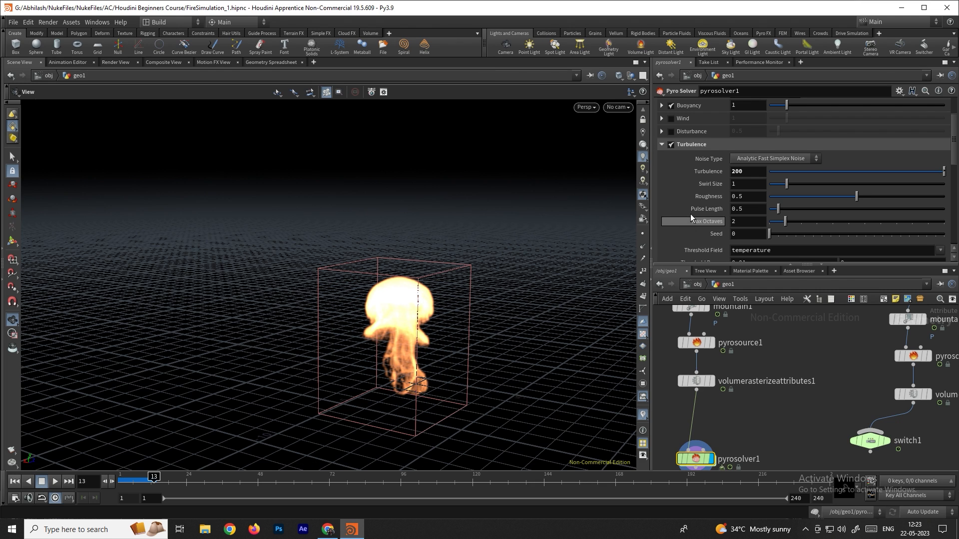
Turn off Use Control Field for pyrosolver1's turbulence, replay from frame 1, and stop at frame 8.
scroll(691, 205, "down", 3)
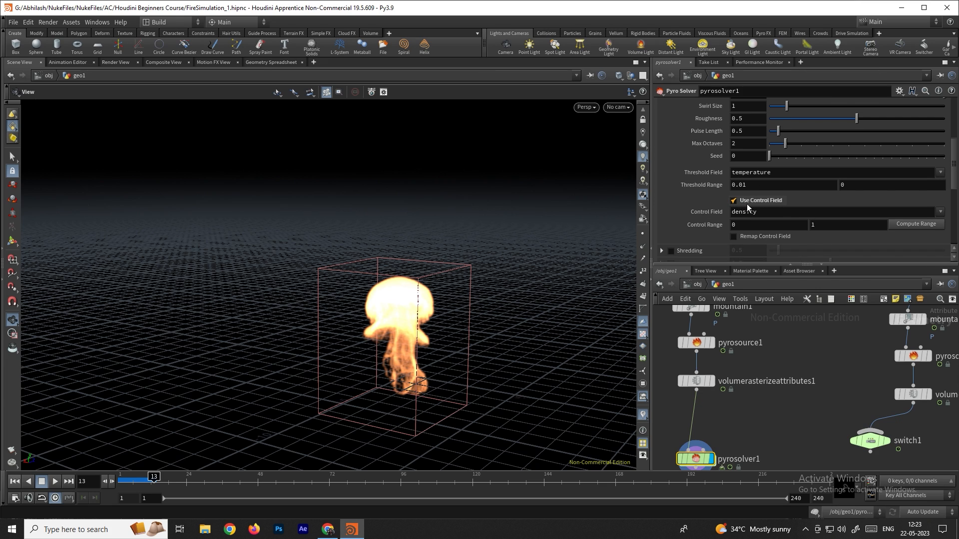
left_click(742, 201)
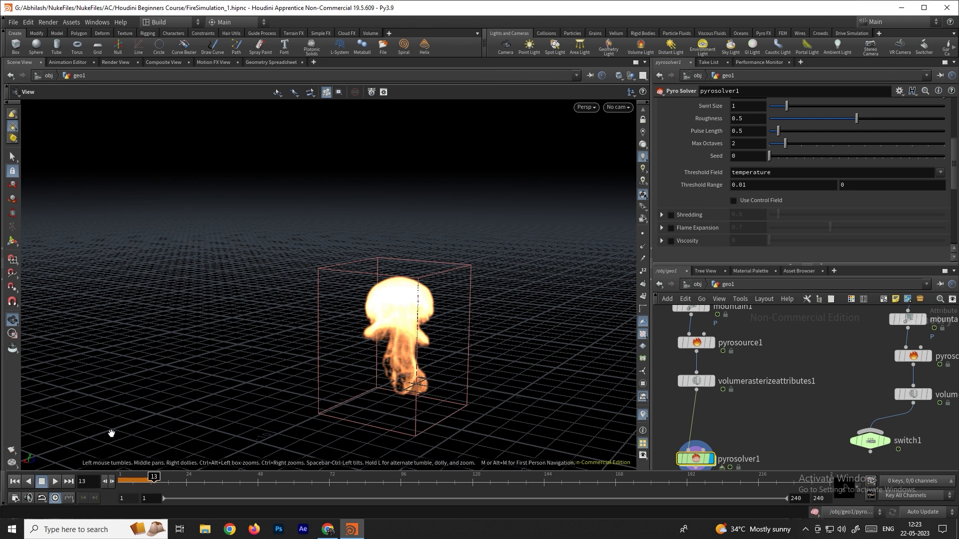
left_click(14, 481)
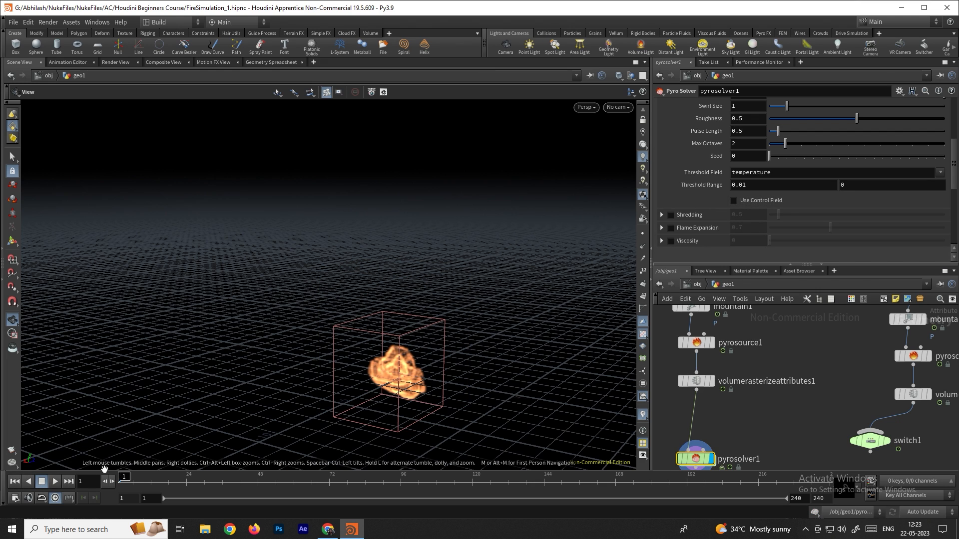
left_click(55, 482)
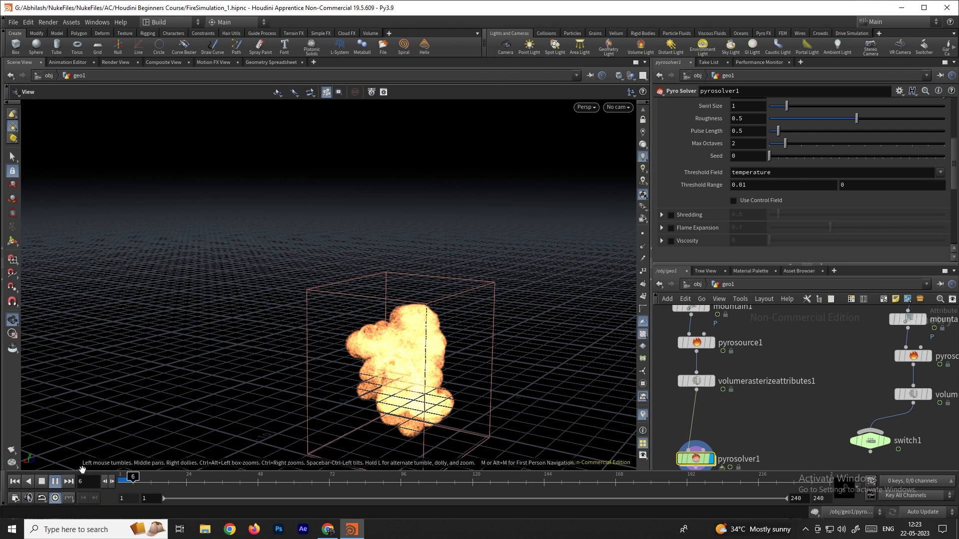
left_click(42, 482)
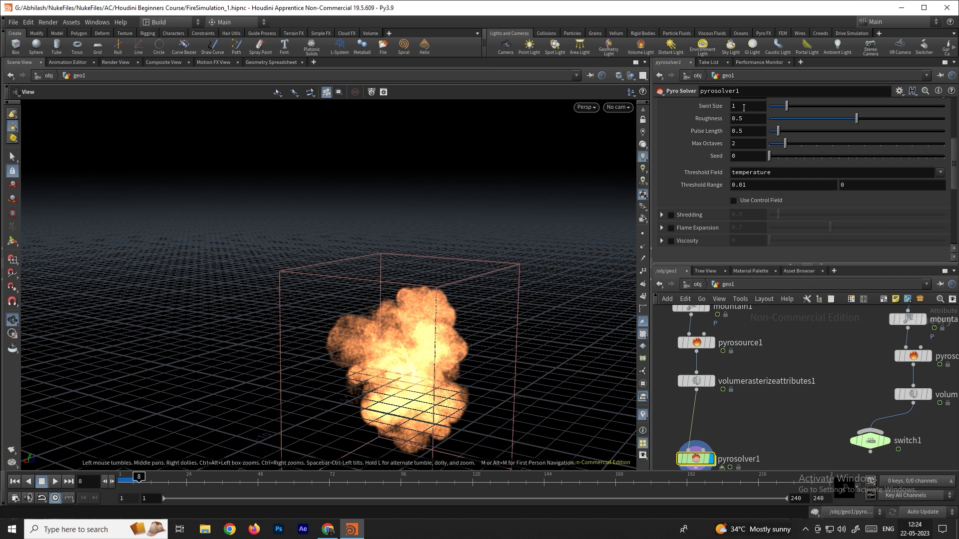
Set pyrosolver1's Turbulence to 6, replay the simulation from frame 1, and stop at frame 35.
scroll(689, 142, "up", 3)
left_click(752, 171)
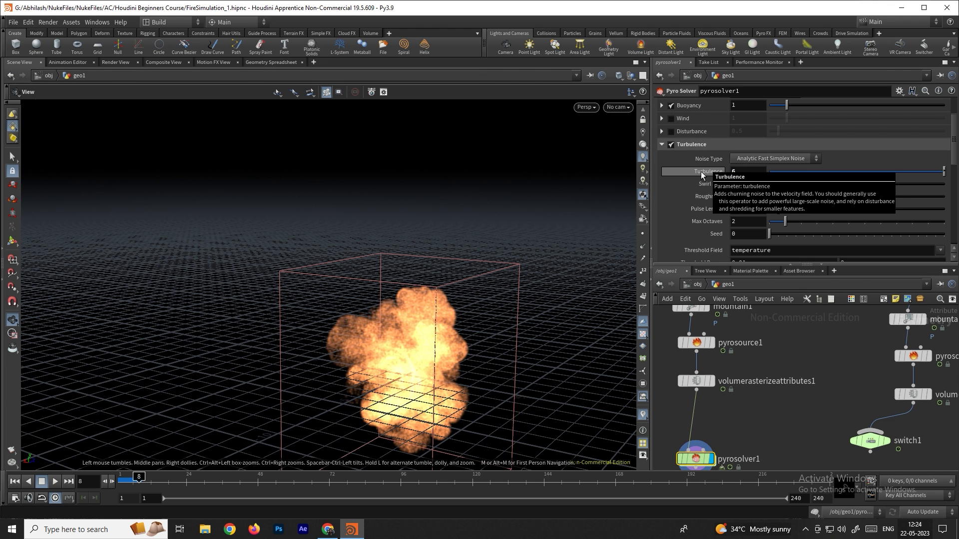
left_click(14, 480)
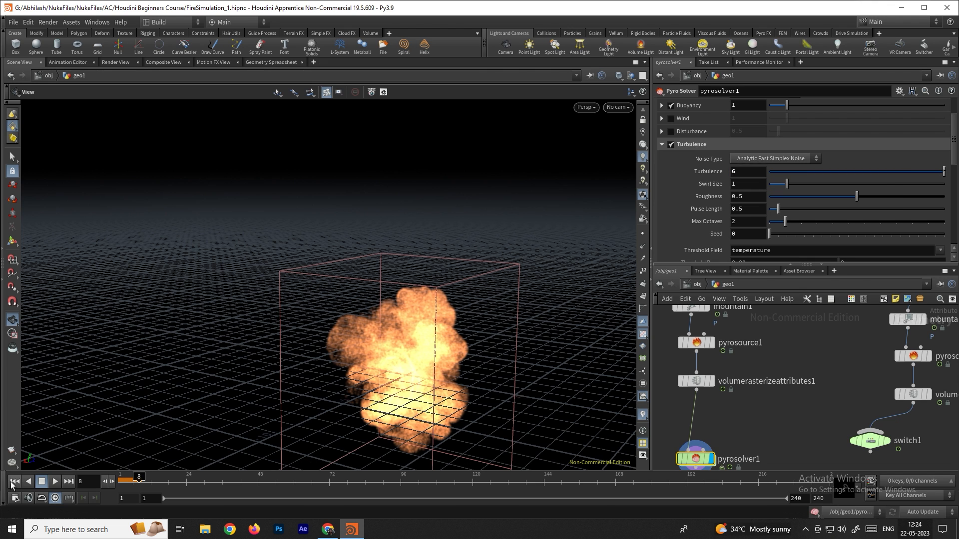
left_click(56, 481)
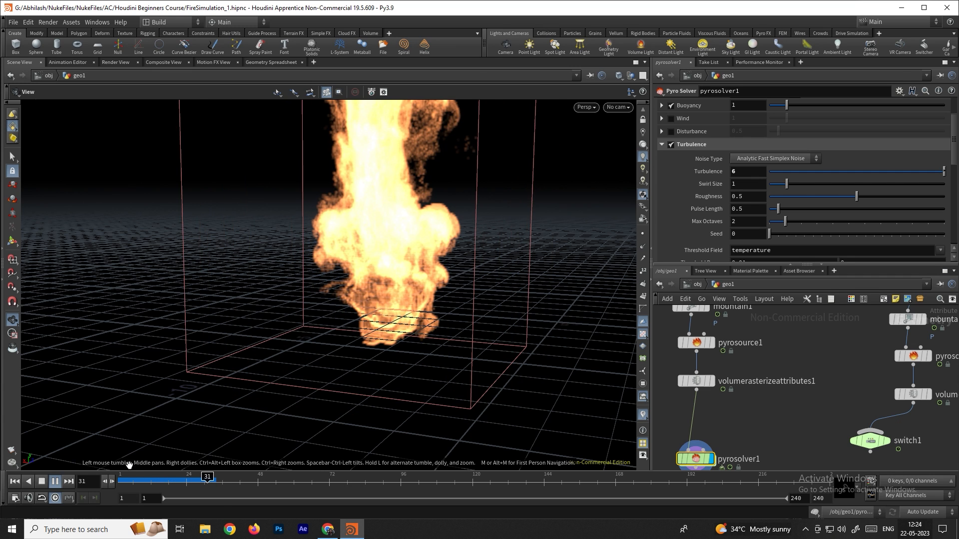
left_click(56, 481)
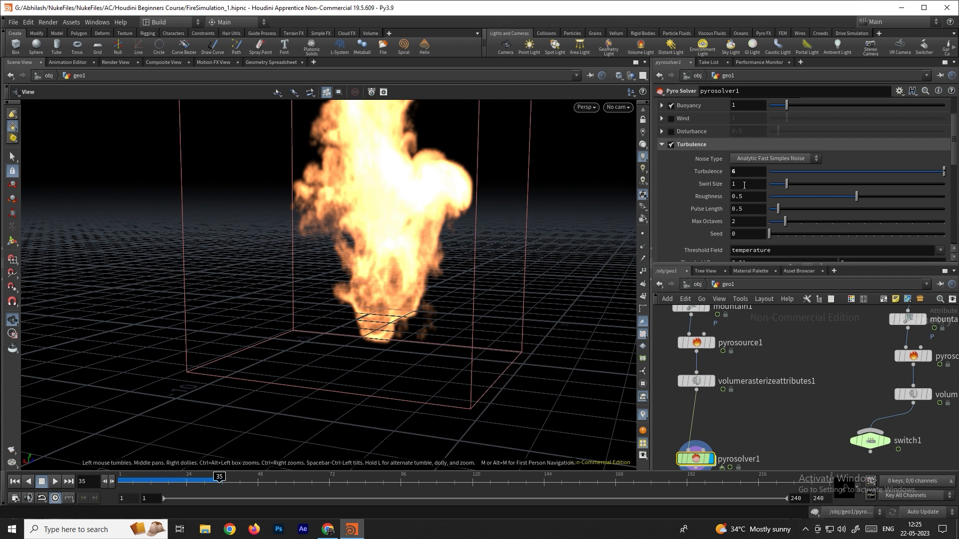
Set the turbulence Swirl Size to 2 and return to frame 1.
left_click_drag(744, 185, 722, 187)
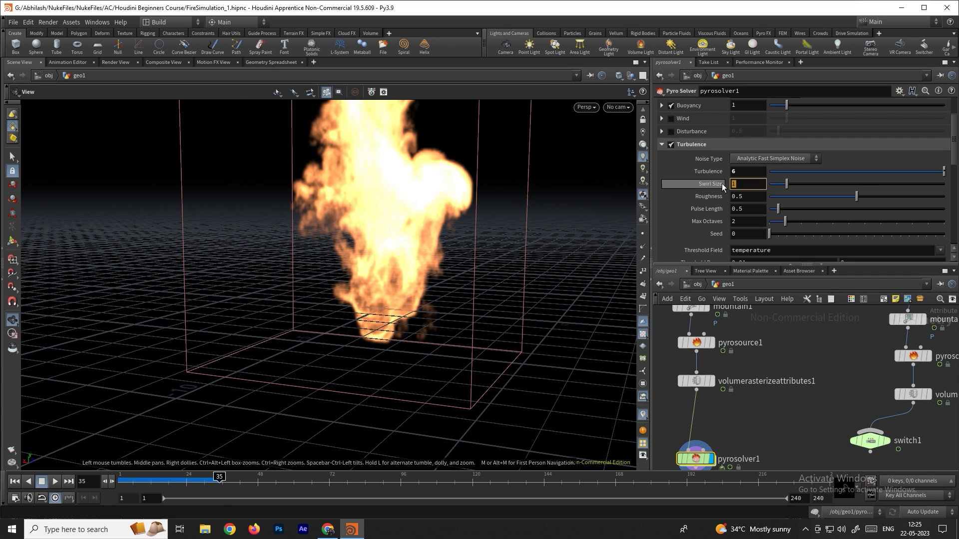
type("2")
key("Return")
left_click(14, 481)
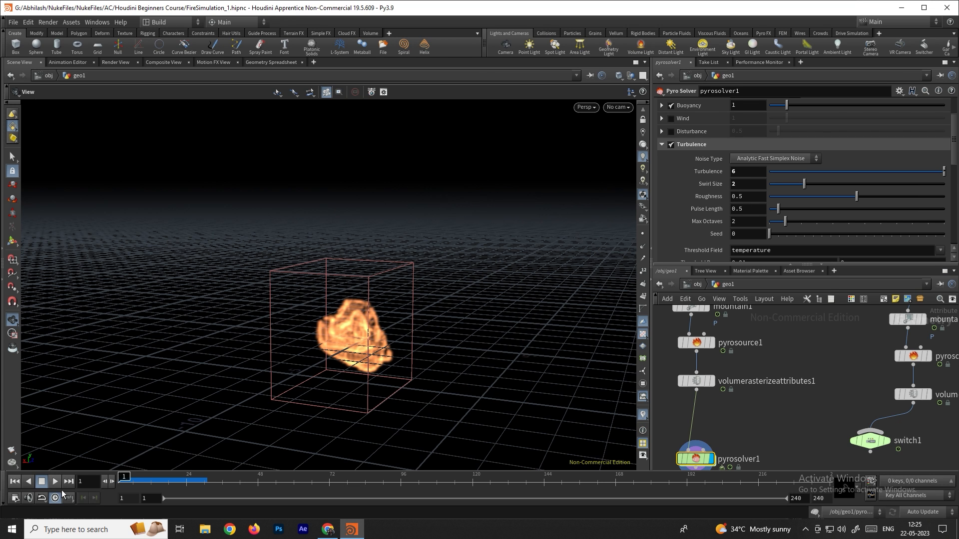
Play the simulation with the new swirl size, stop at frame 32, and inspect the flame shape.
left_click(55, 480)
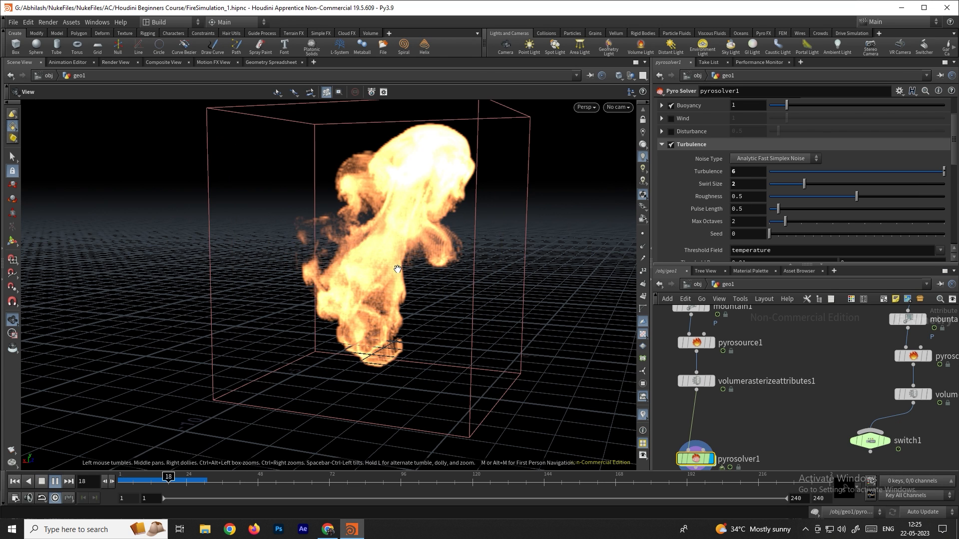
key("Escape")
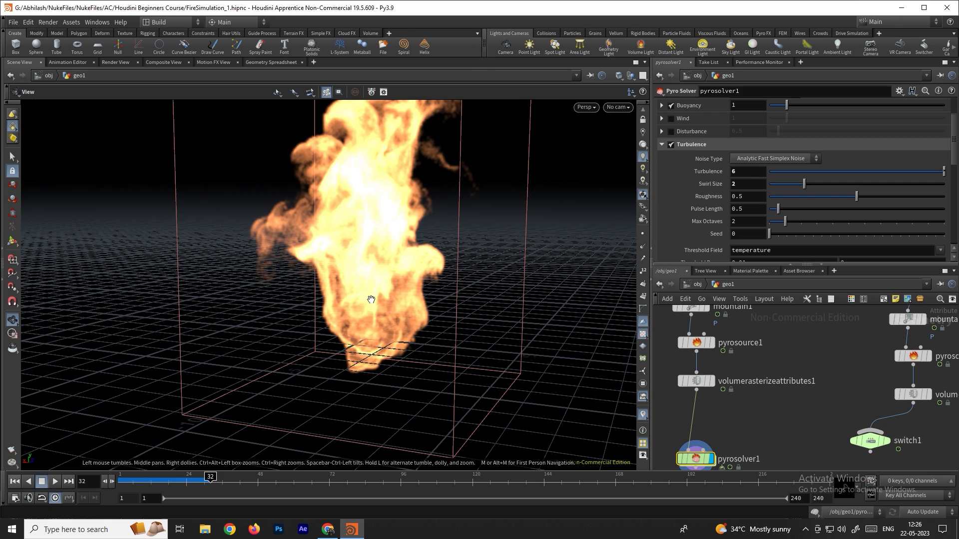
mouse_move(361, 292)
left_mouse_down()
mouse_move(424, 279)
mouse_move(369, 291)
left_mouse_up()
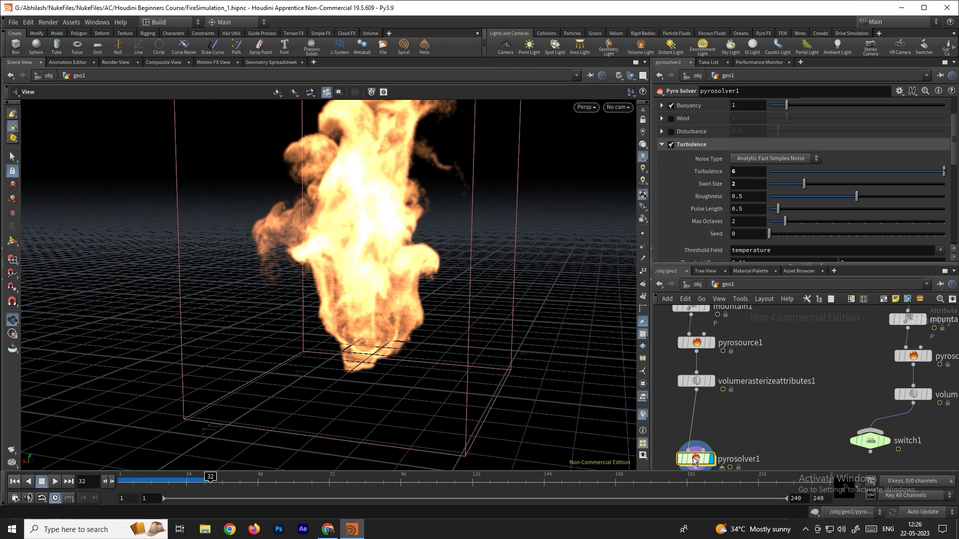
Enable Viscosity on pyrosolver1 with a value of 0.2, replay from frame 1, and stop at frame 33.
scroll(685, 228, "down", 5)
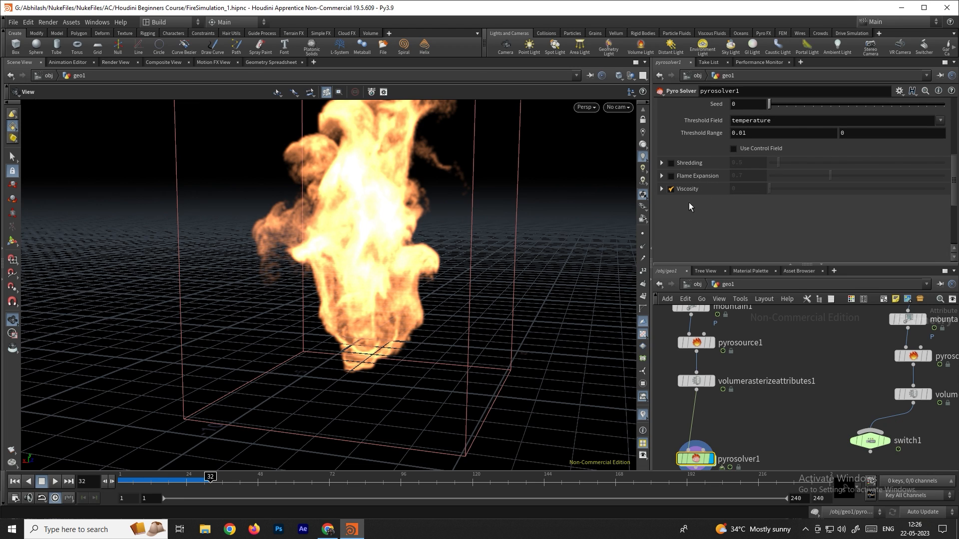
left_click(15, 482)
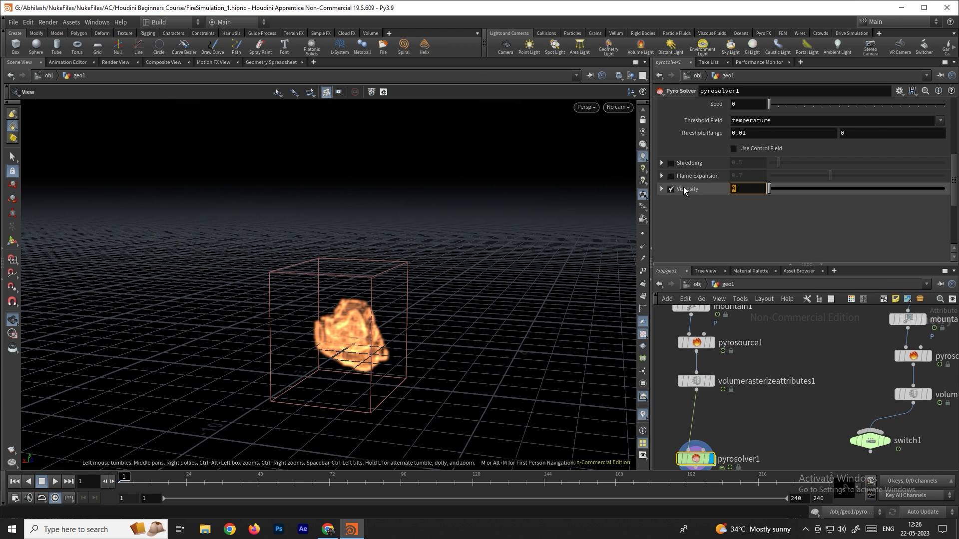
type("0.2")
key("Return")
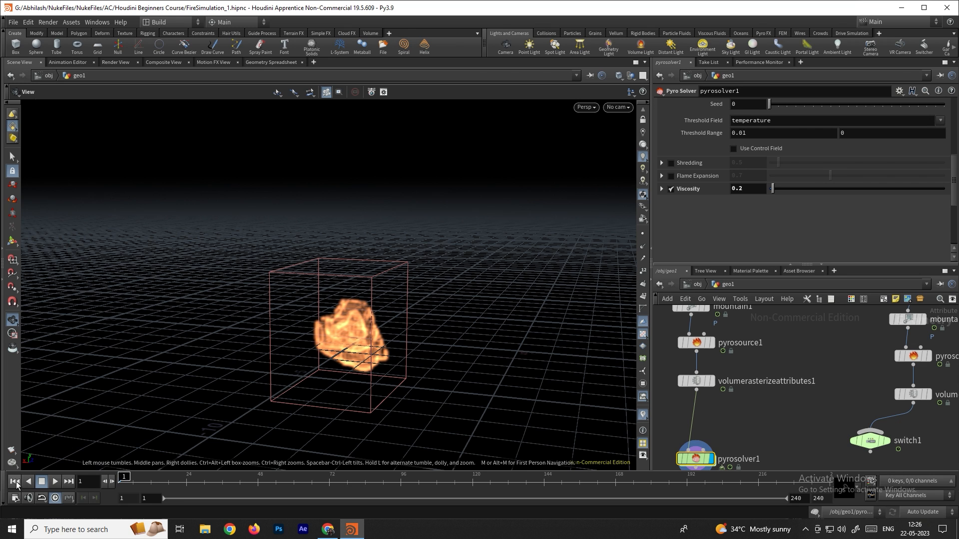
left_click(53, 481)
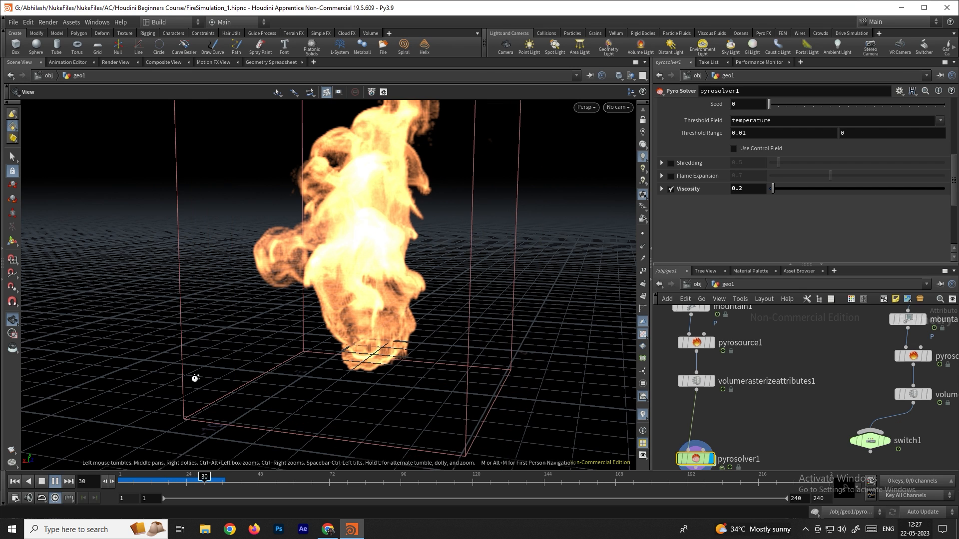
left_click(43, 484)
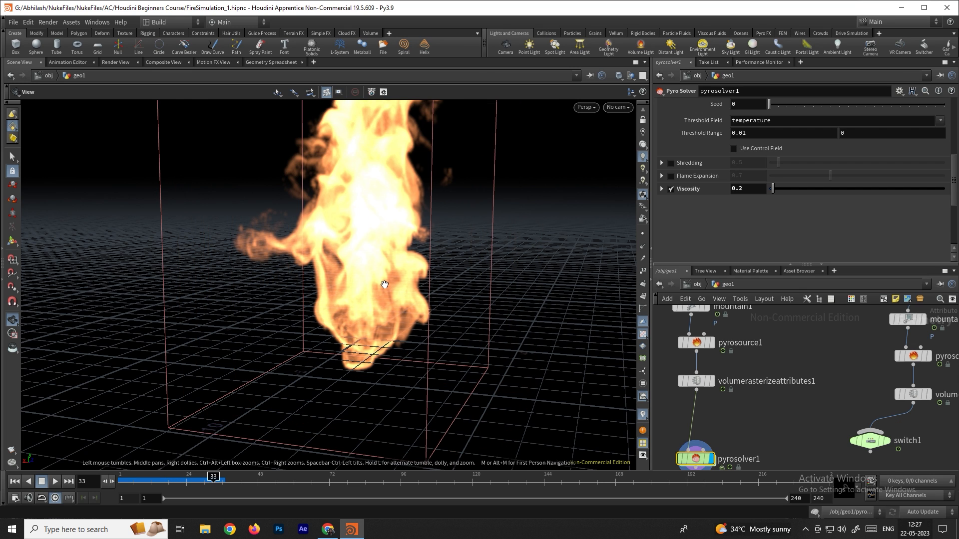
right_click_drag(380, 261, 340, 293)
left_click_drag(341, 293, 388, 280)
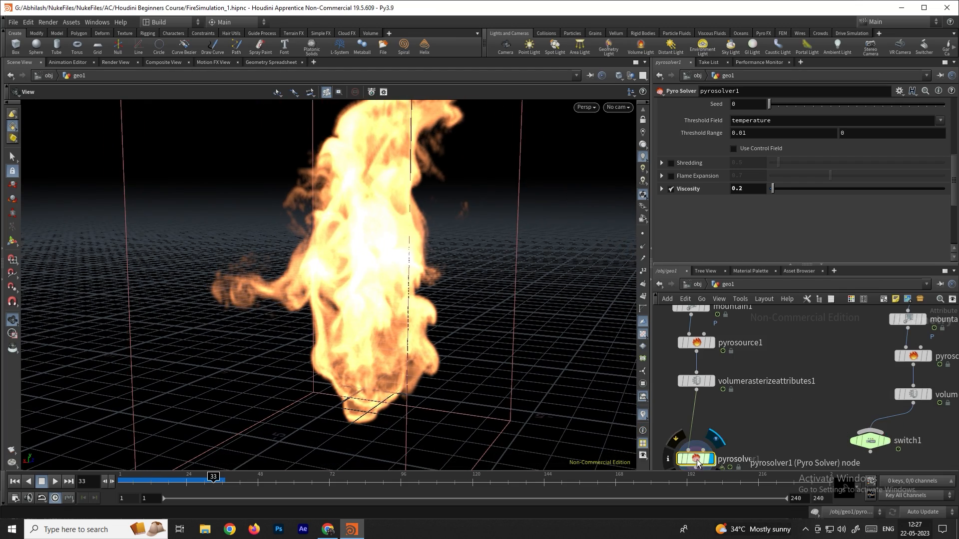
Lower the Fire Intensity Scale in pyrosolver1's look settings to 13.6 and inspect the flame at frame 27.
scroll(781, 212, "up", 5)
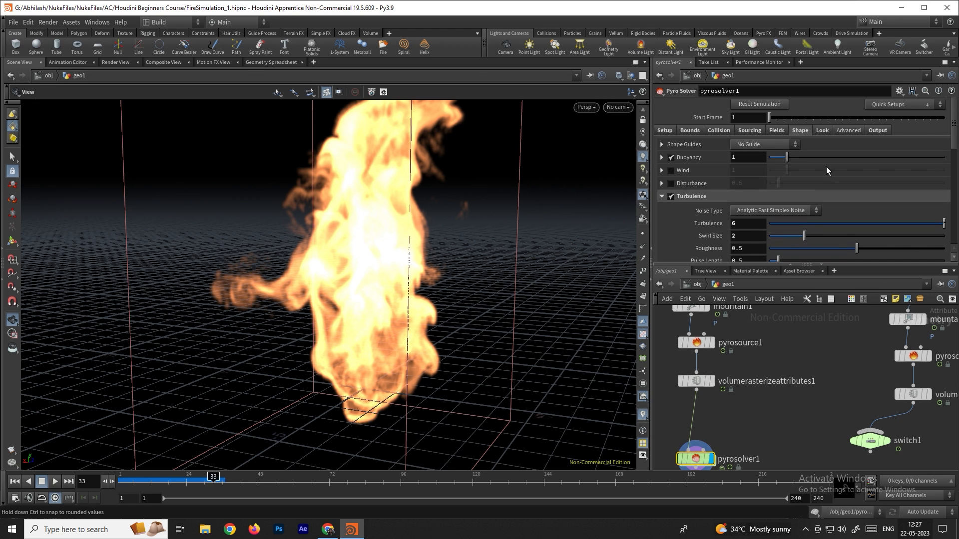
left_click(822, 130)
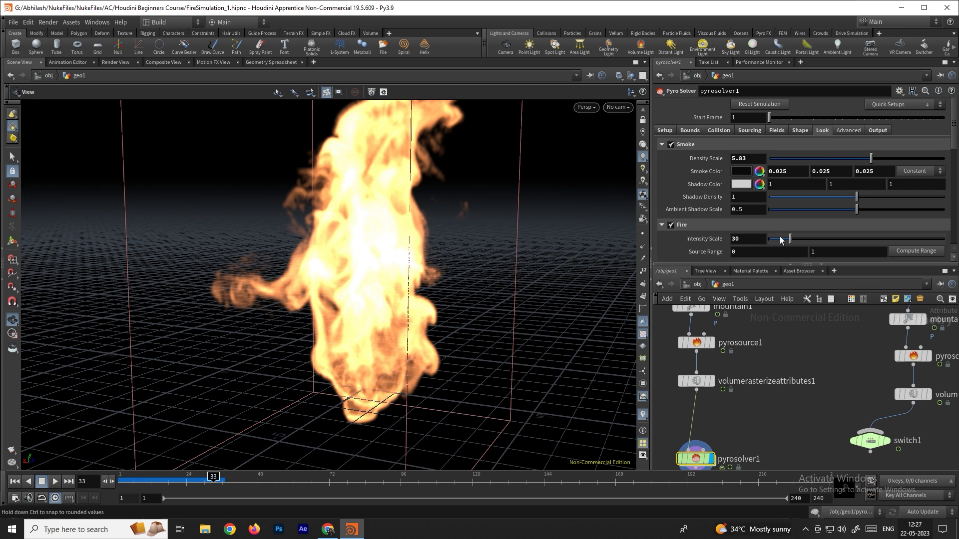
left_click_drag(787, 240, 778, 241)
left_click_drag(589, 272, 473, 328)
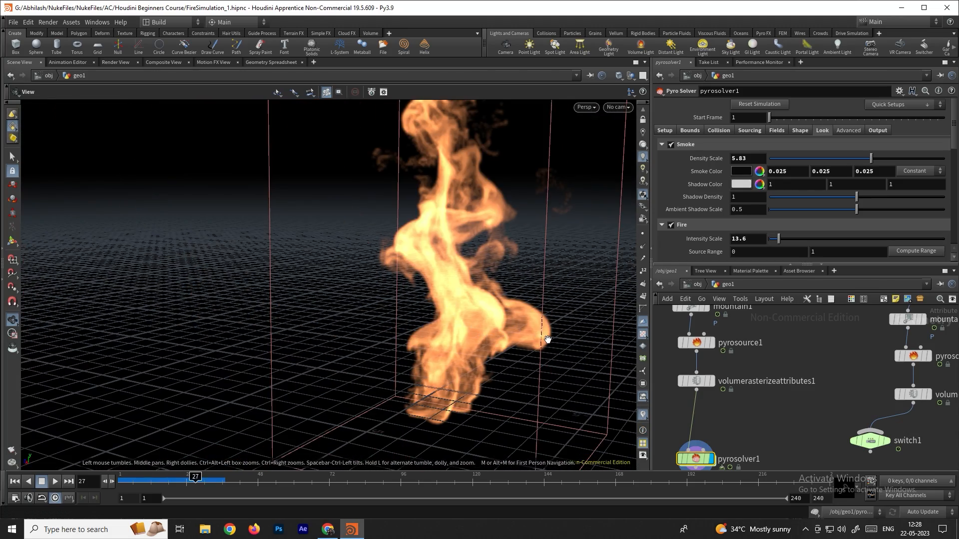
Set the radius of sphere1 to 1 on all three axes.
middle_click_drag(735, 306, 735, 395)
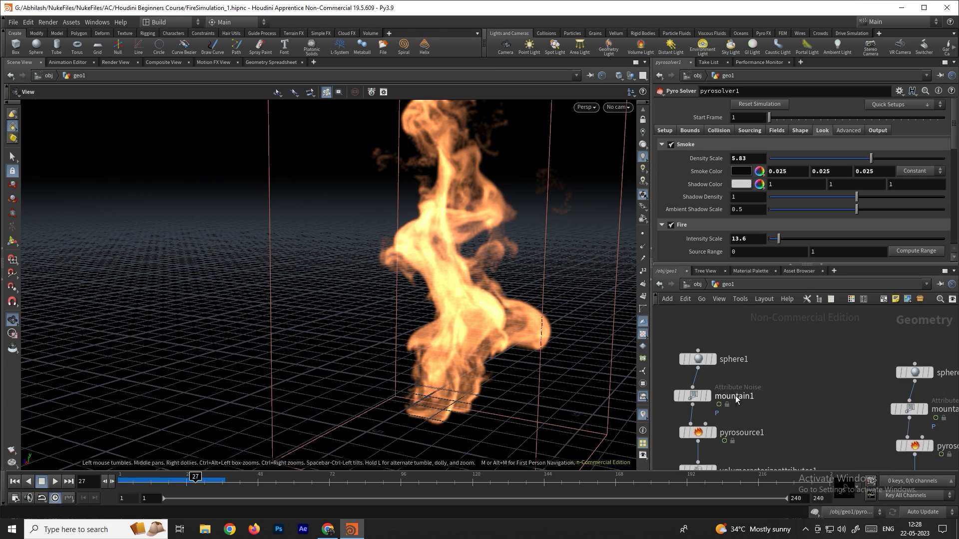
left_click(697, 359)
key("BackSpace")
key("BackSpace")
key("BackSpace")
type("1")
key("Tab")
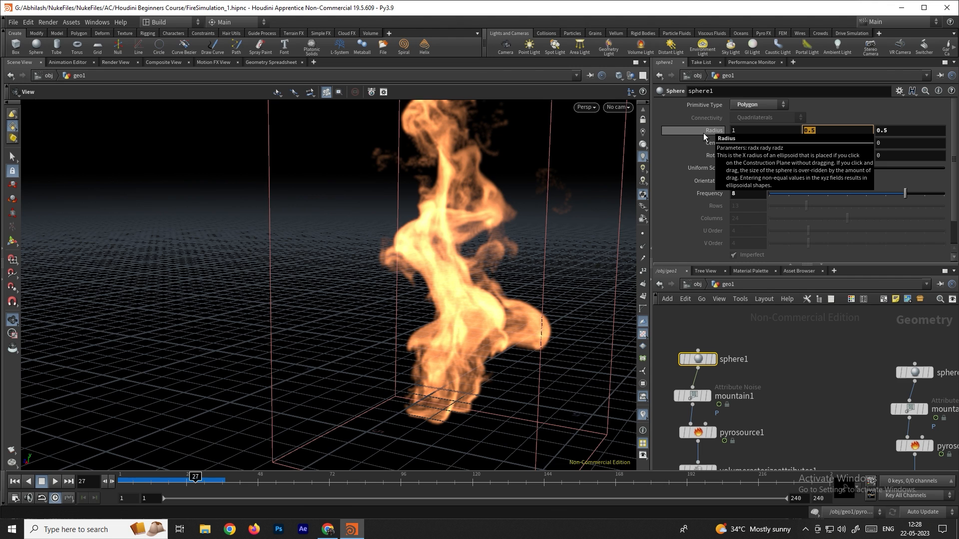
type("1")
key("Tab")
type("1")
key("Return")
Replay the simulation from frame 1 with the larger sphere and stop at frame 29.
left_click(14, 481)
left_click(55, 481)
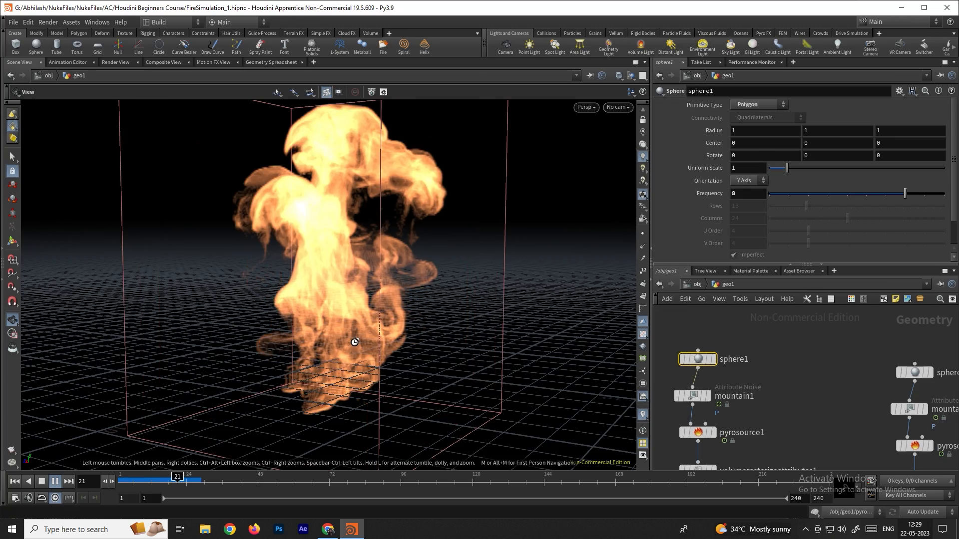
left_click_drag(370, 325, 392, 332)
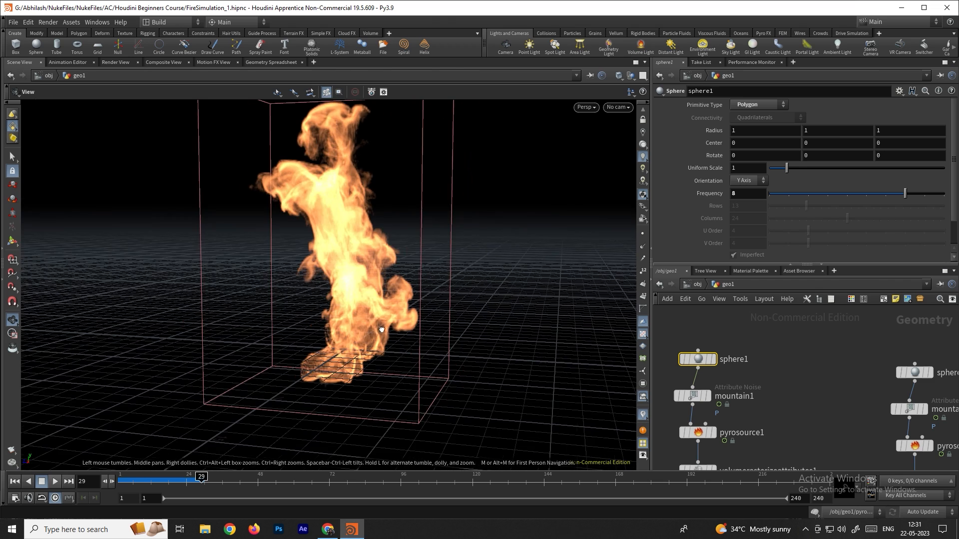
Exclude the vel and Cd fields from pyrosolver1's exported output fields.
middle_click_drag(780, 400, 792, 337)
middle_click_drag(793, 414, 792, 344)
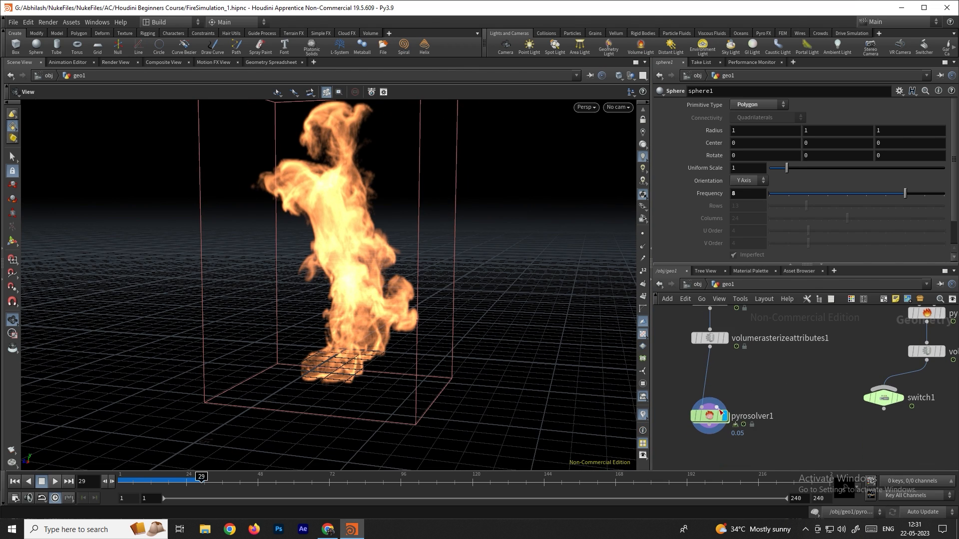
left_click(710, 416)
left_click(879, 131)
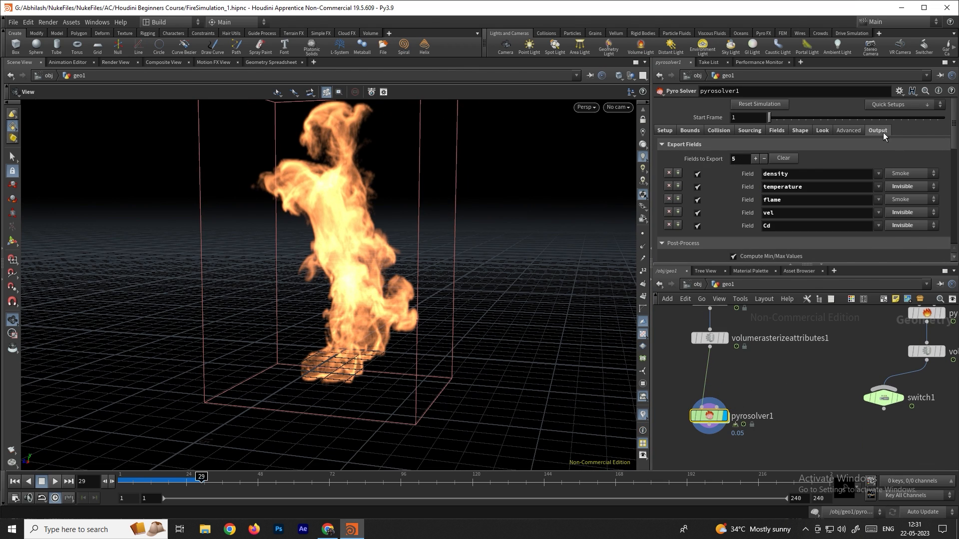
left_click(698, 213)
Enable Convert to VDB, Use 16bit Float and Flame Density in pyrosolver1's output post-processing, and check the fire.
scroll(733, 207, "down", 3)
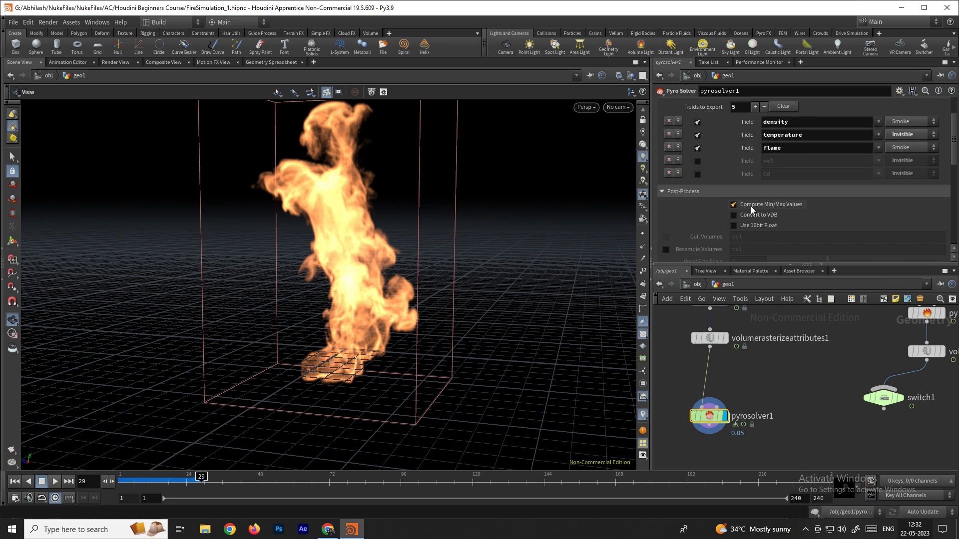
scroll(757, 206, "down", 2)
left_click(734, 176)
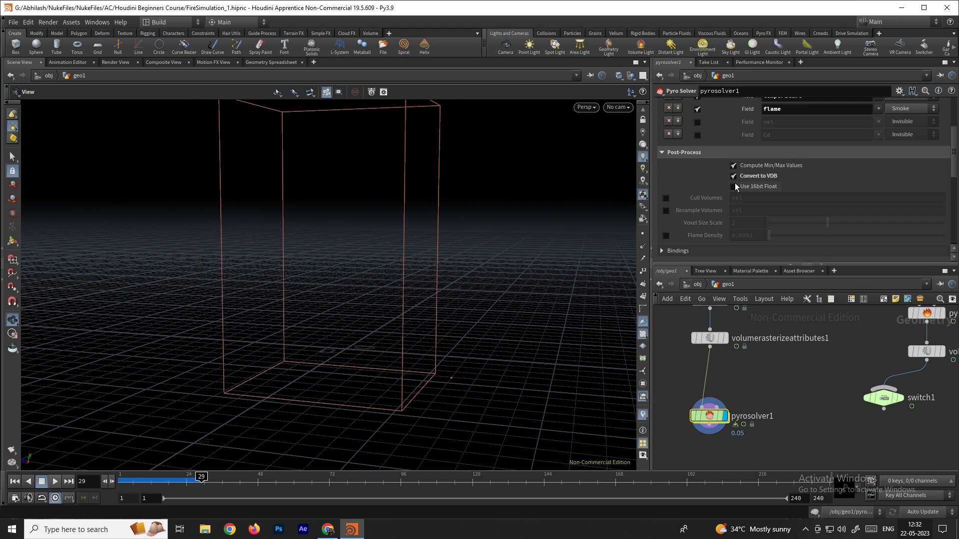
left_click(733, 187)
scroll(813, 202, "down", 3)
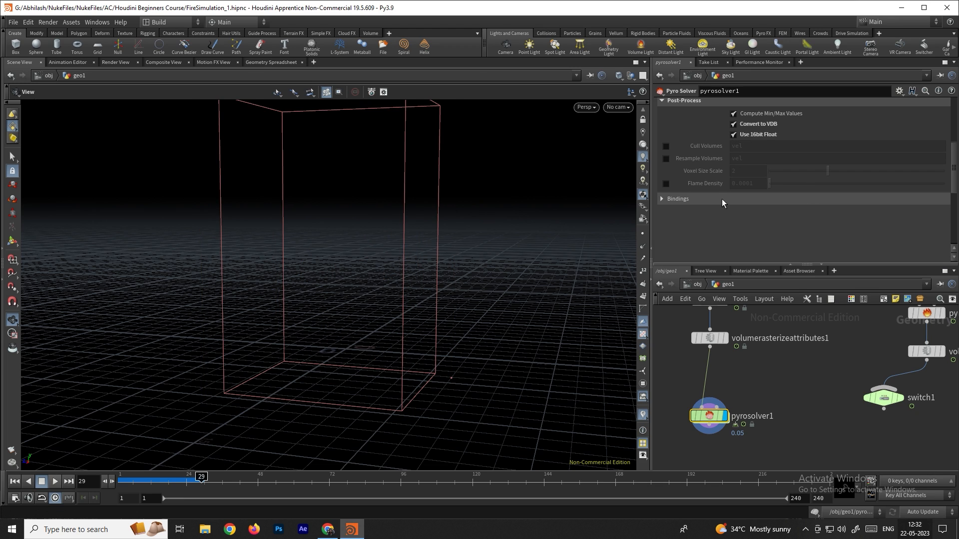
left_click(666, 184)
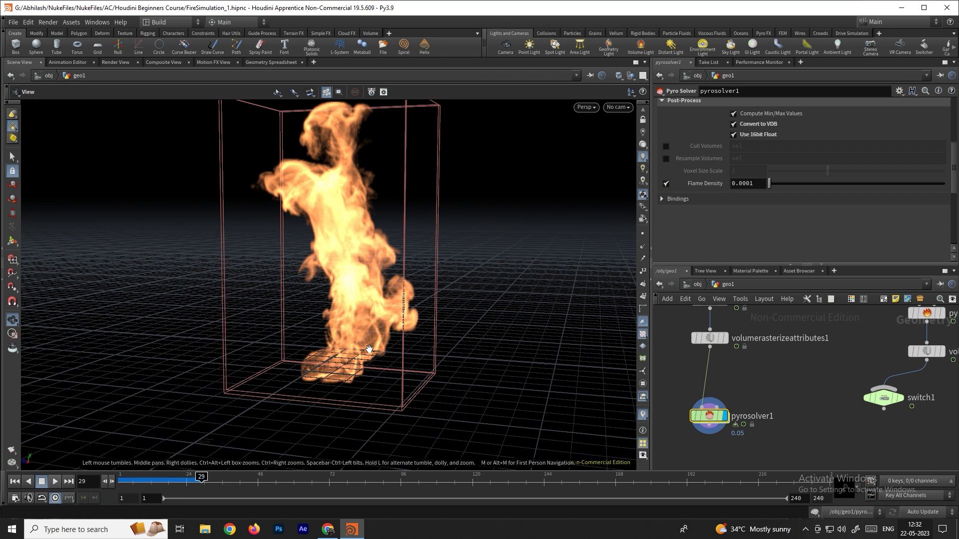
left_click_drag(369, 349, 499, 349)
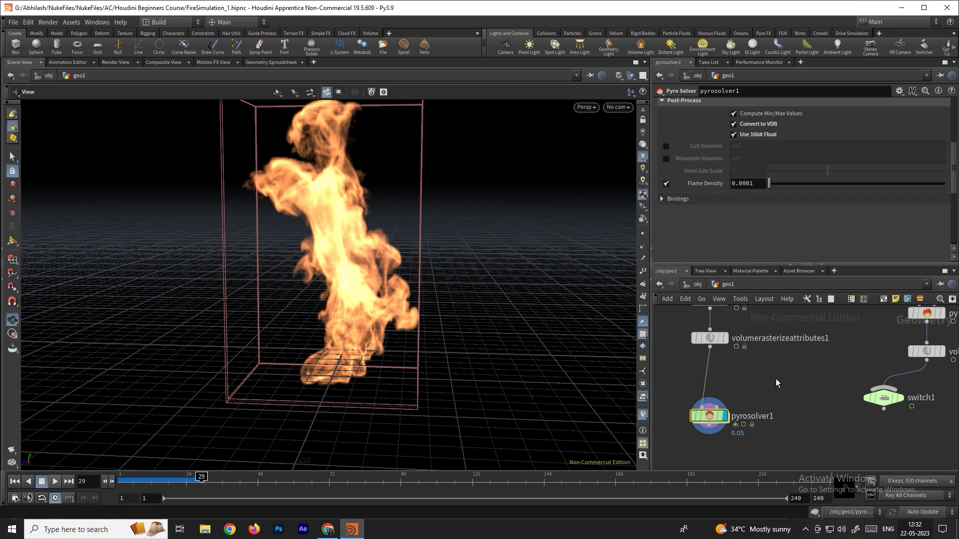
Set pyrosolver1's Voxel Size to 0.03 and return to frame 1.
middle_click_drag(762, 403, 772, 382)
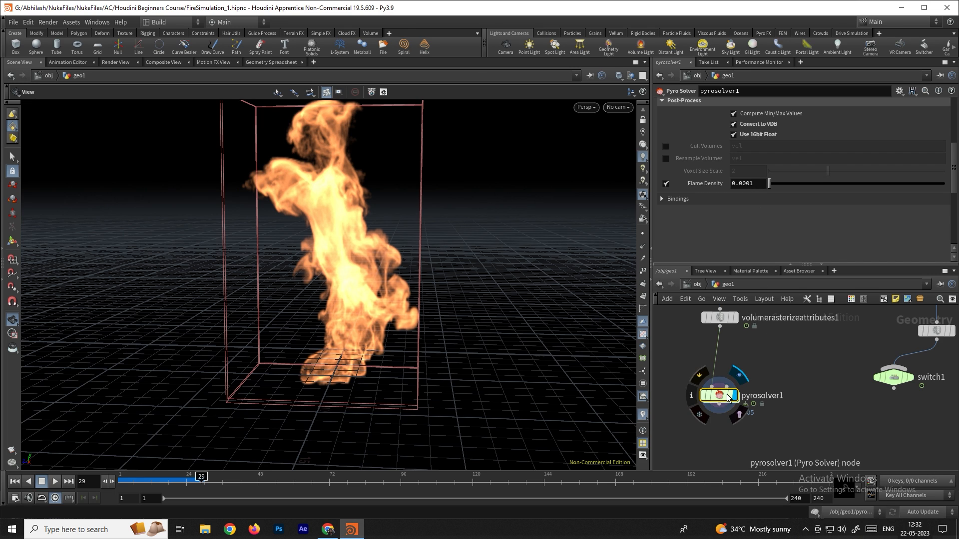
scroll(723, 224, "up", 5)
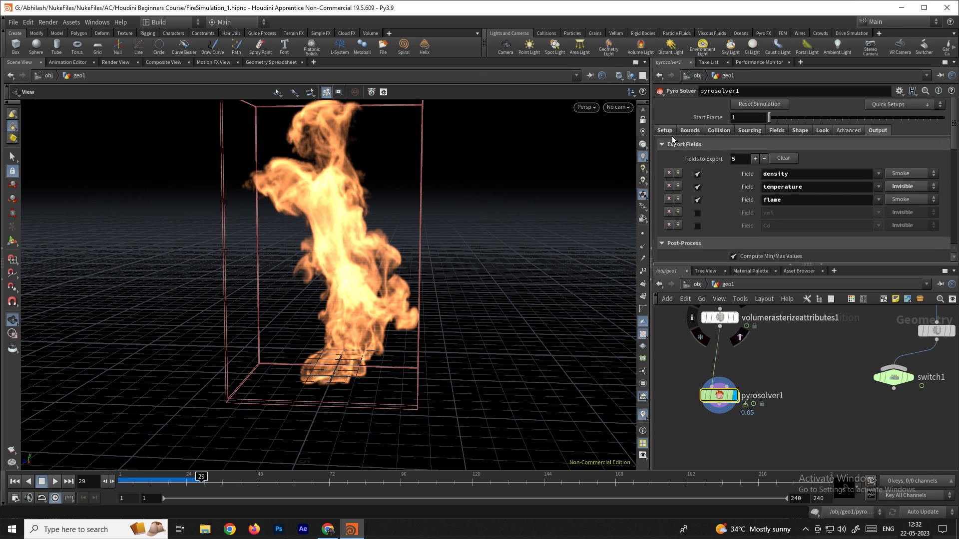
left_click(666, 130)
double_click(747, 159)
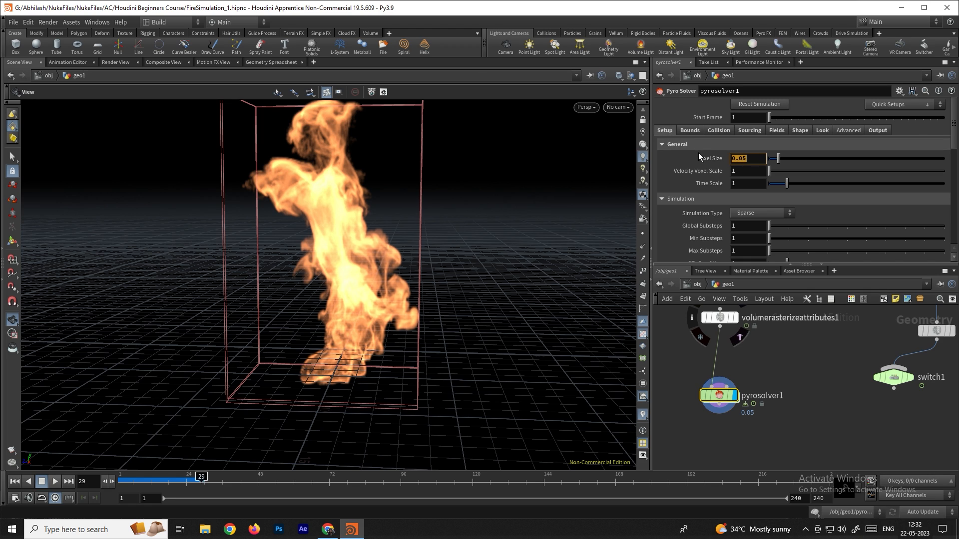
type("0.03")
key("Return")
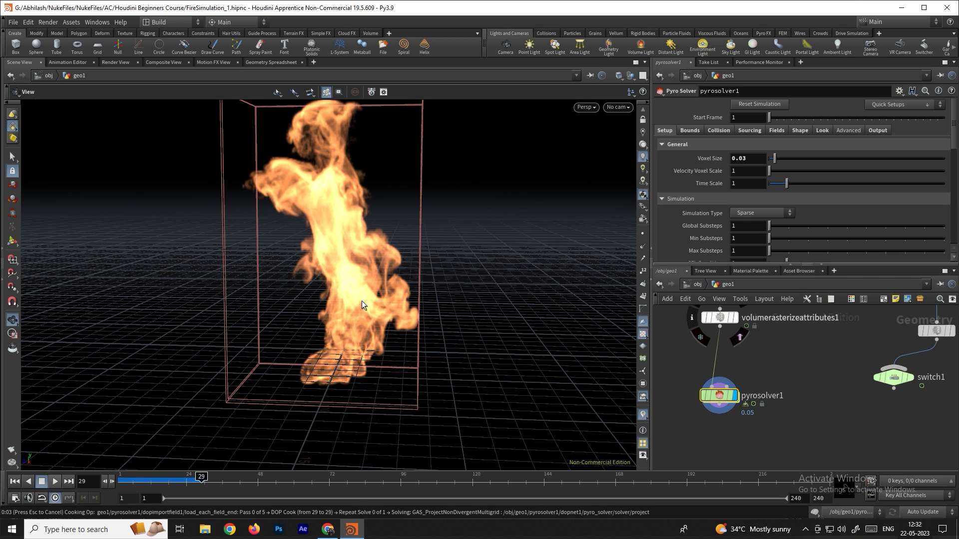
key("ctrl+Up")
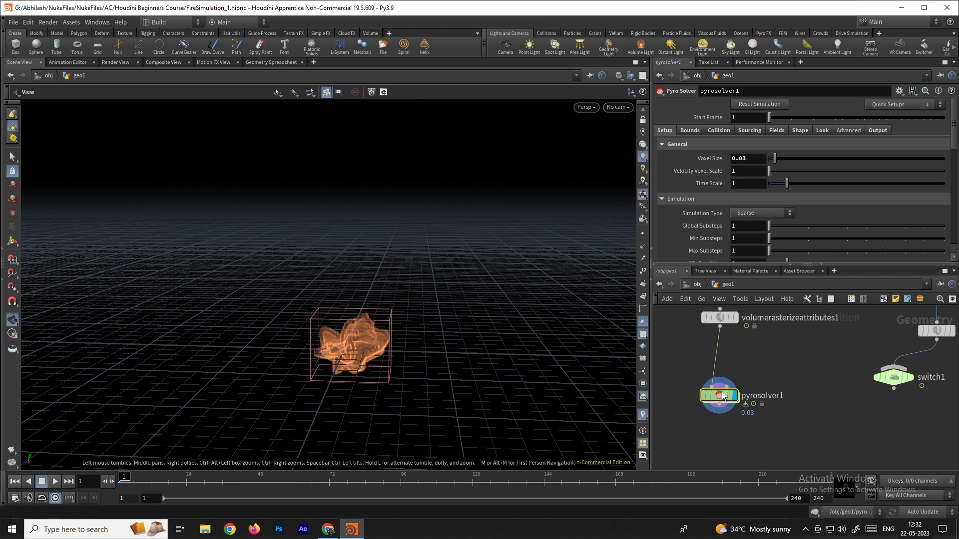
Add a File Cache node connected below pyrosolver1 and display its output.
key("Tab")
type("file")
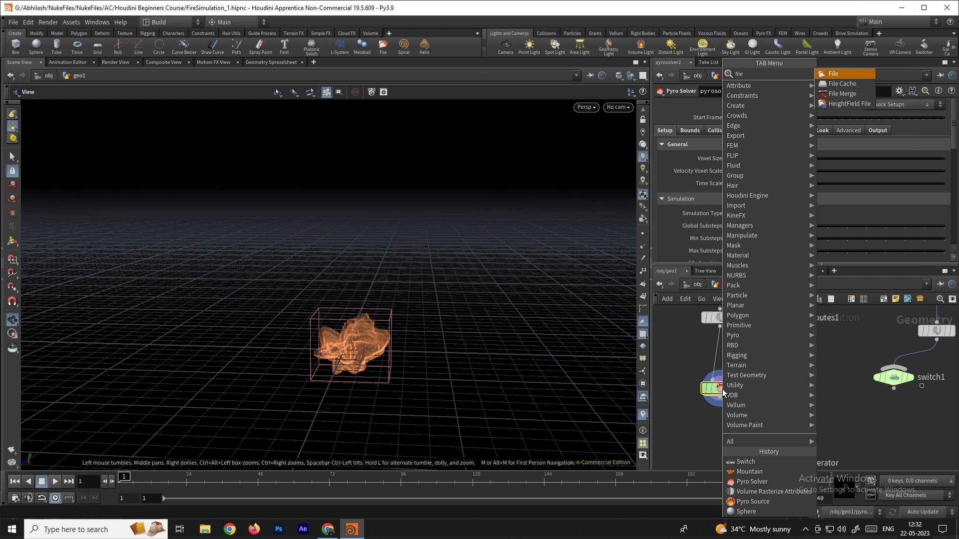
key("Escape")
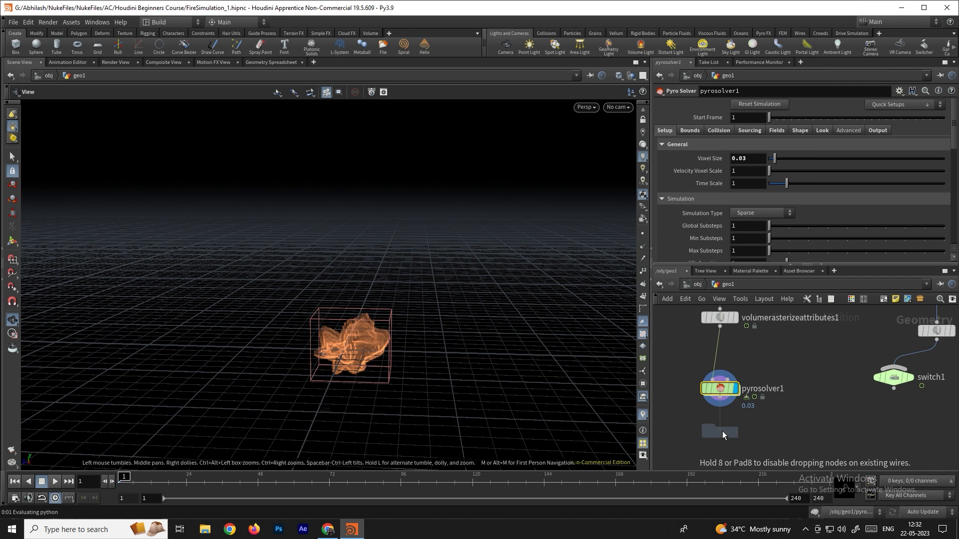
left_click(721, 429)
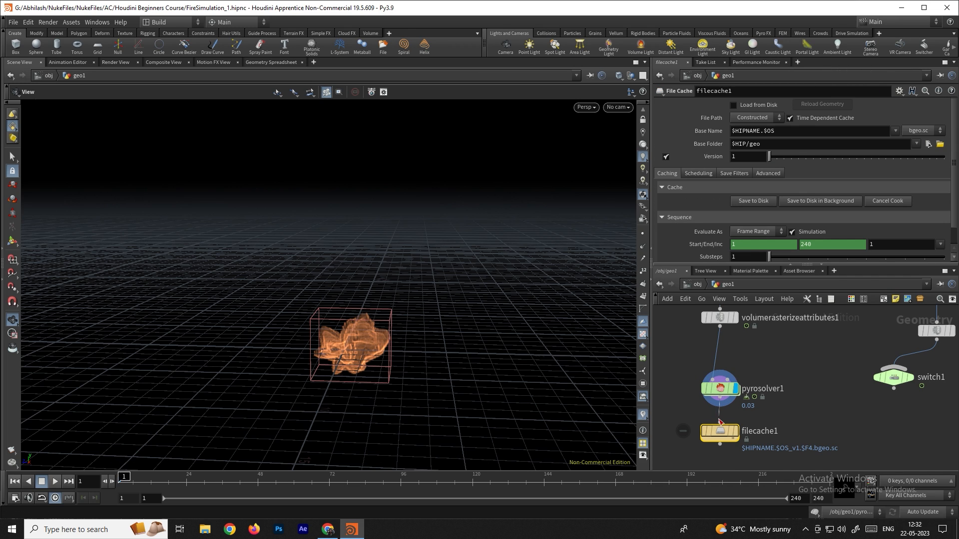
left_click(735, 432)
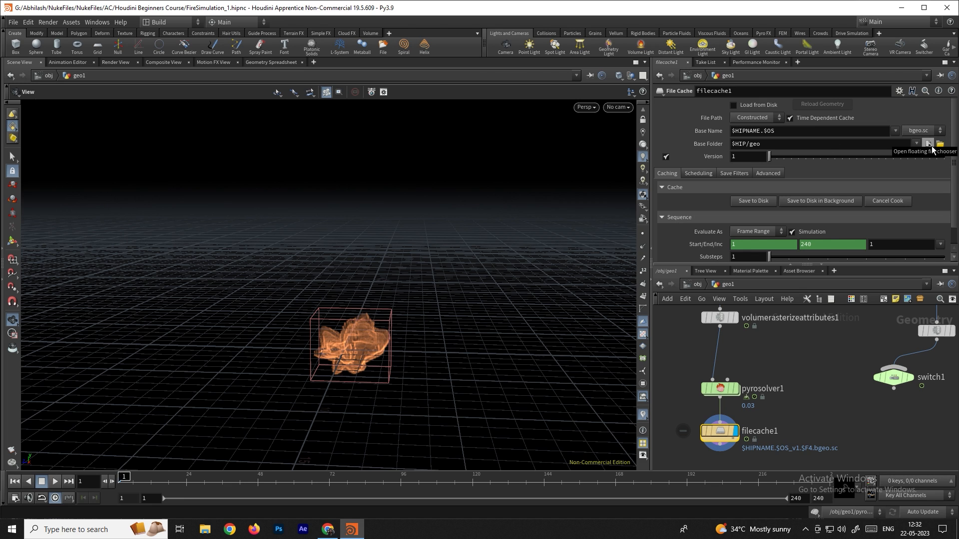
Create a Firecache folder in the project directory and set it as filecache1's base folder.
left_click(928, 145)
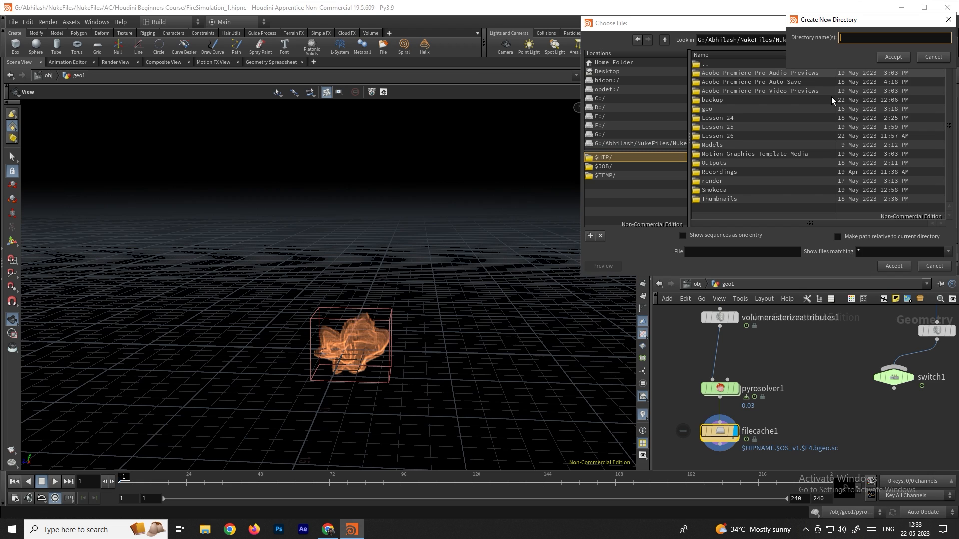
type("Firecache")
left_click(904, 58)
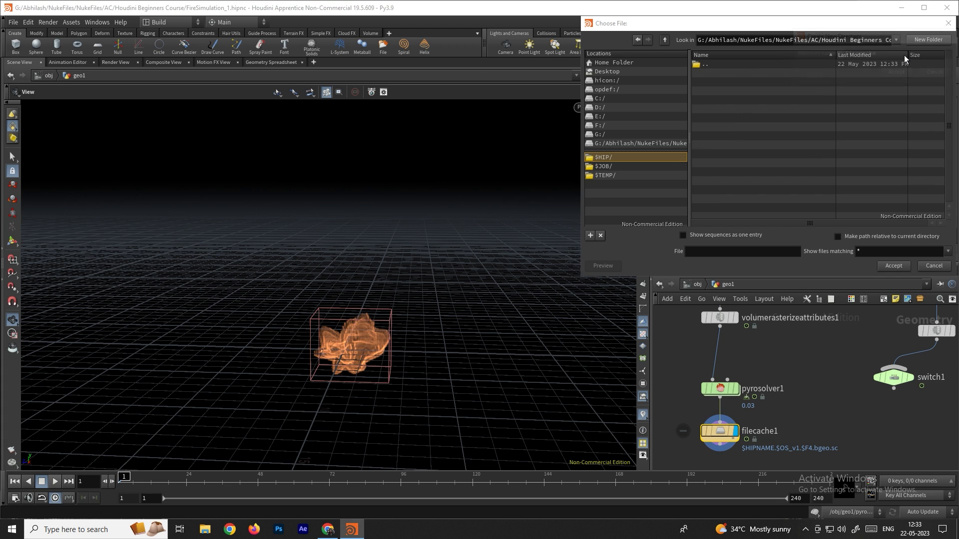
left_click(894, 268)
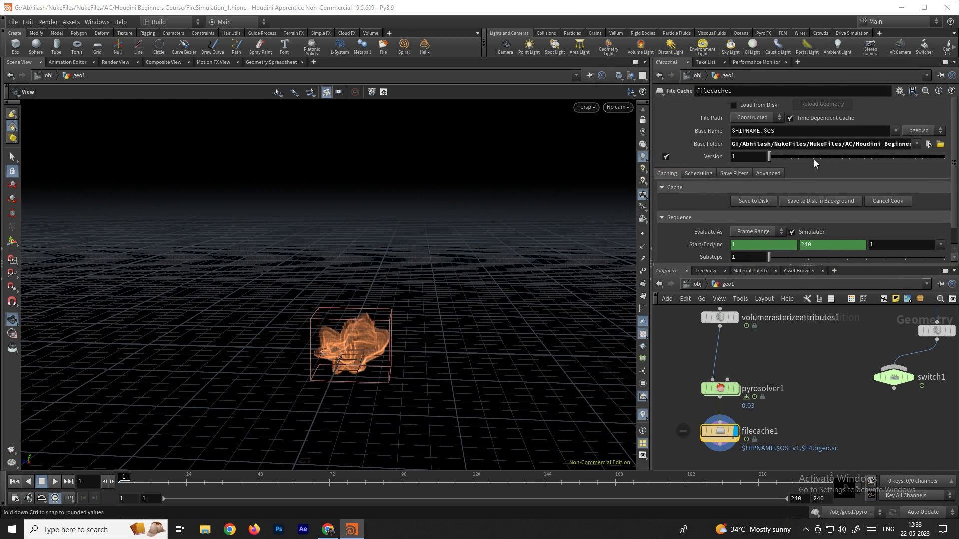
Save the fire simulation cache for frames 1 to 240 to disk.
scroll(787, 229, "down", 1)
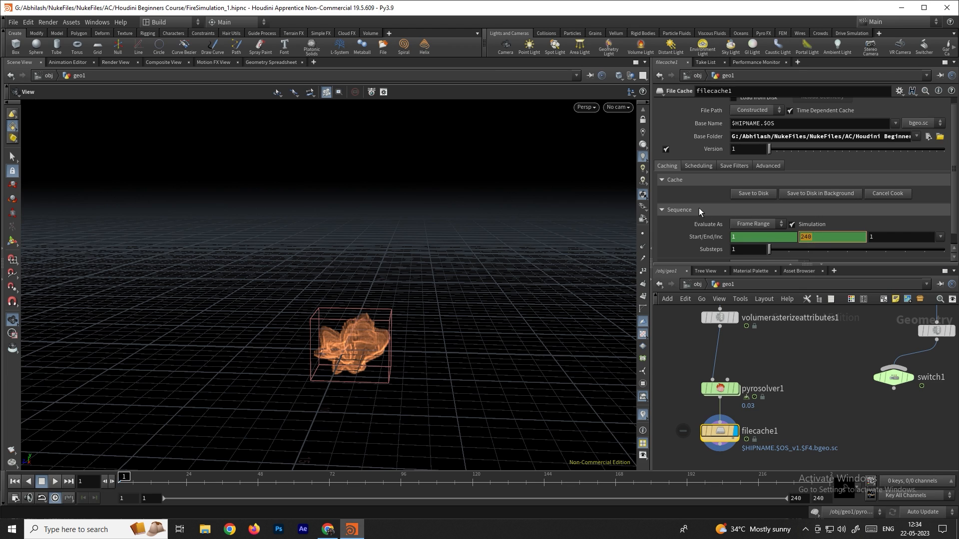
scroll(699, 207, "up", 1)
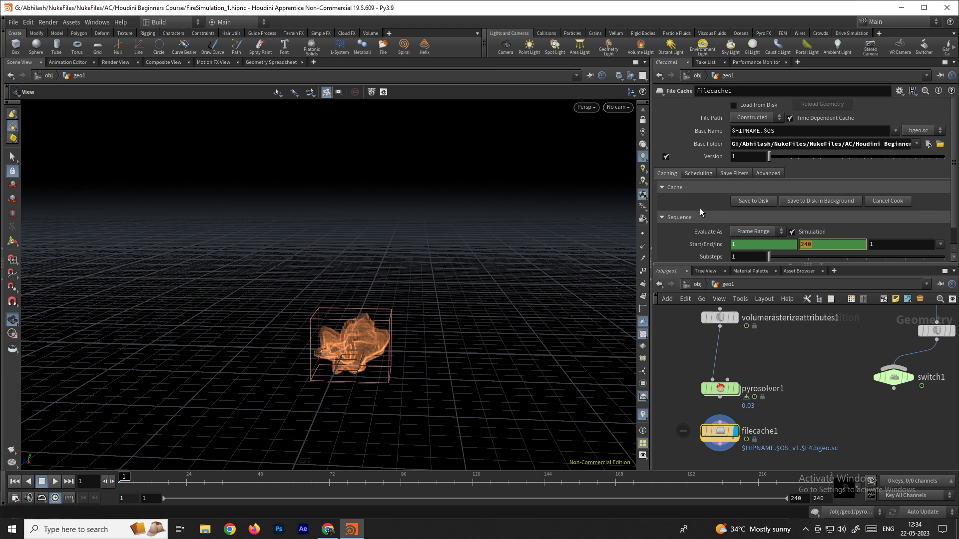
left_click(750, 200)
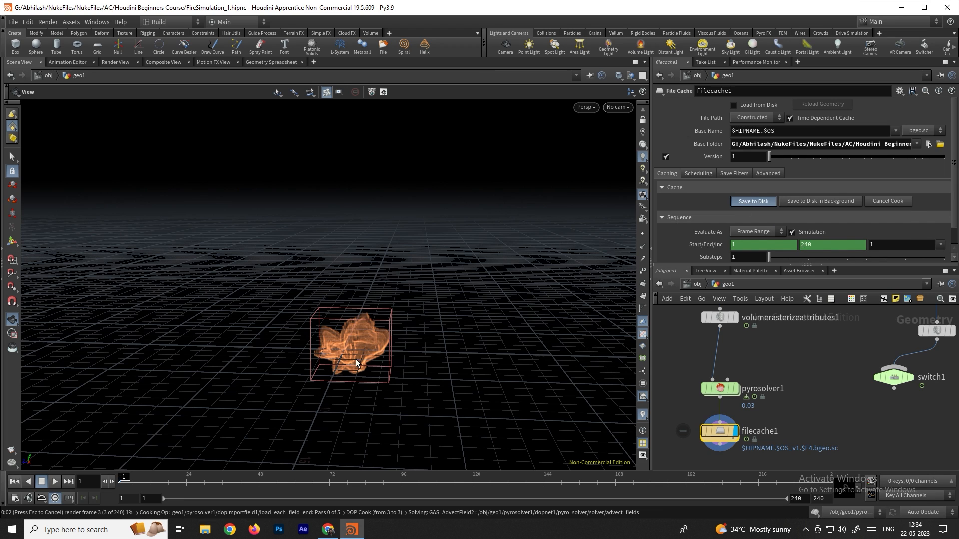